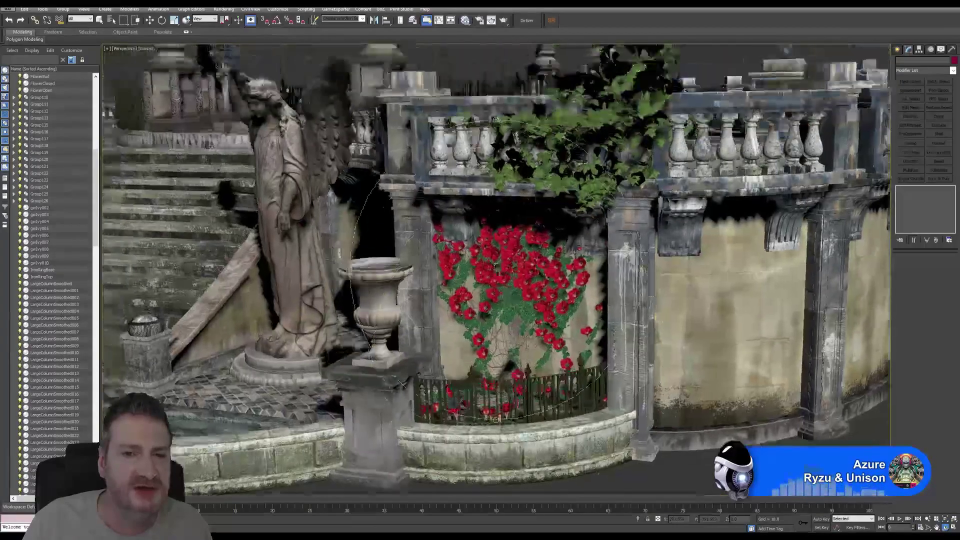
# Examine the terrace's angel statue, steps, balustrades and flowering ivy from several angles
pyautogui.keyDown('alt'); pyautogui.moveTo(495, 263); pyautogui.dragTo(501, 293, button='middle'); pyautogui.keyUp('alt')
pyautogui.keyDown('alt'); pyautogui.moveTo(608, 277); pyautogui.dragTo(570, 260, button='middle'); pyautogui.keyUp('alt')
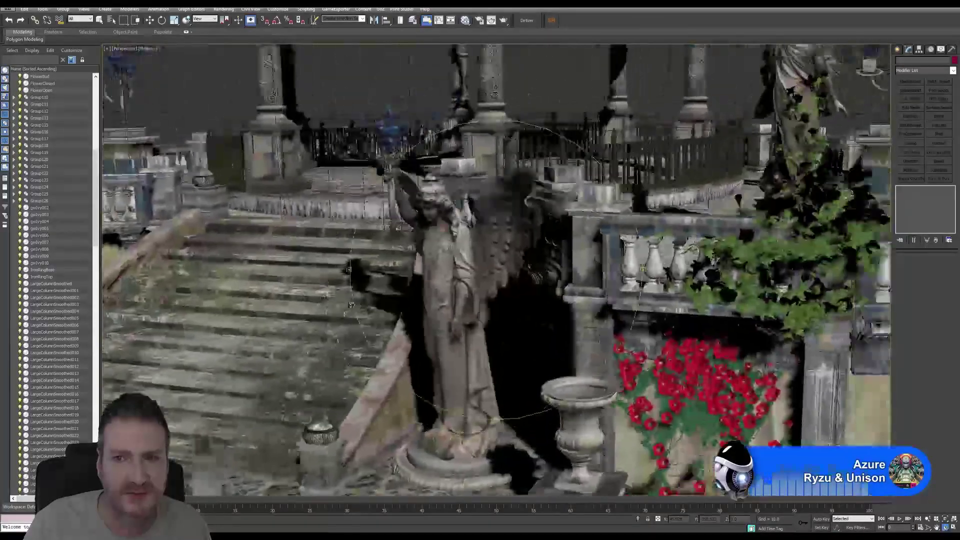
pyautogui.keyDown('alt'); pyautogui.moveTo(351, 304); pyautogui.dragTo(330, 303, button='middle'); pyautogui.keyUp('alt')
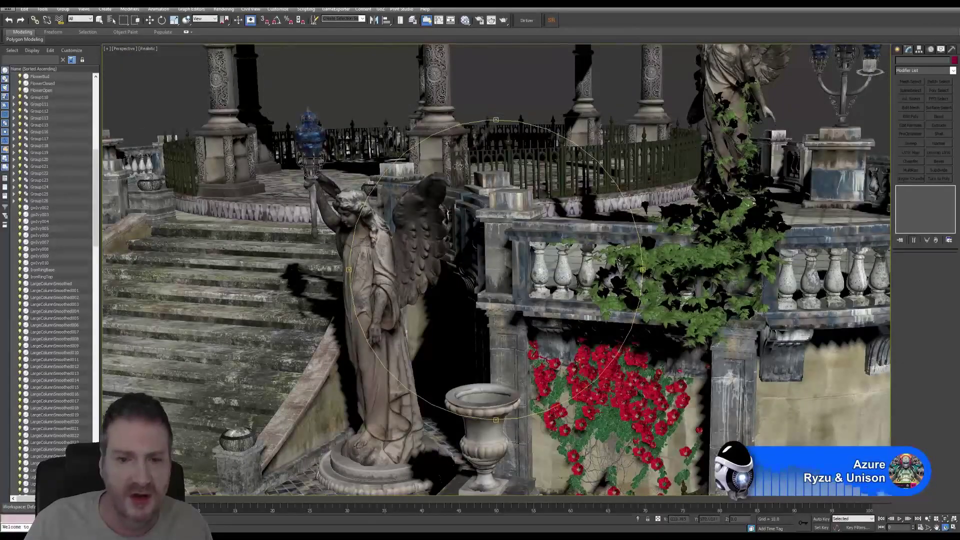
pyautogui.keyDown('alt'); pyautogui.moveTo(459, 166); pyautogui.dragTo(342, 224, button='middle'); pyautogui.keyUp('alt')
pyautogui.scroll(-5, 342, 224)
pyautogui.click(927, 519)
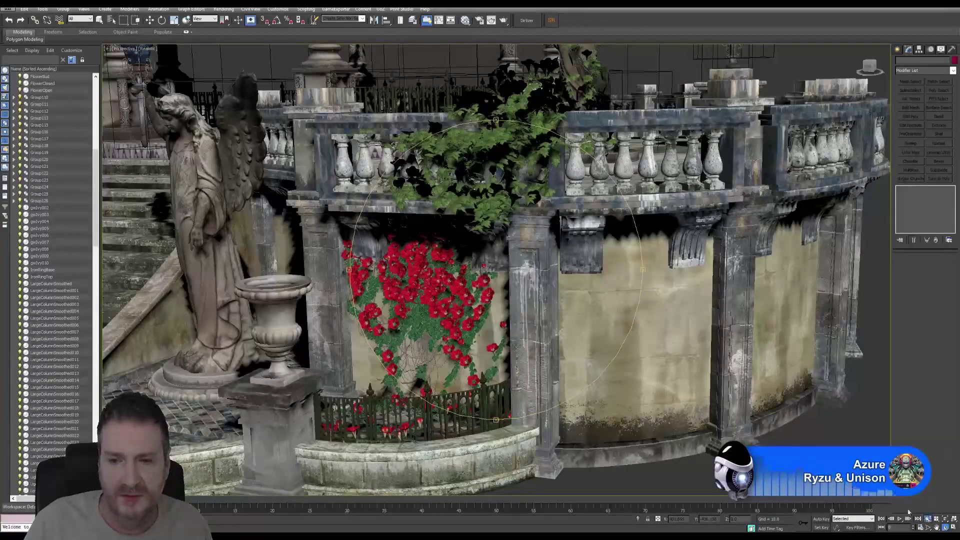
pyautogui.moveTo(438, 247)
pyautogui.mouseDown()
pyautogui.moveTo(436, 235)
pyautogui.moveTo(437, 254)
pyautogui.mouseUp()
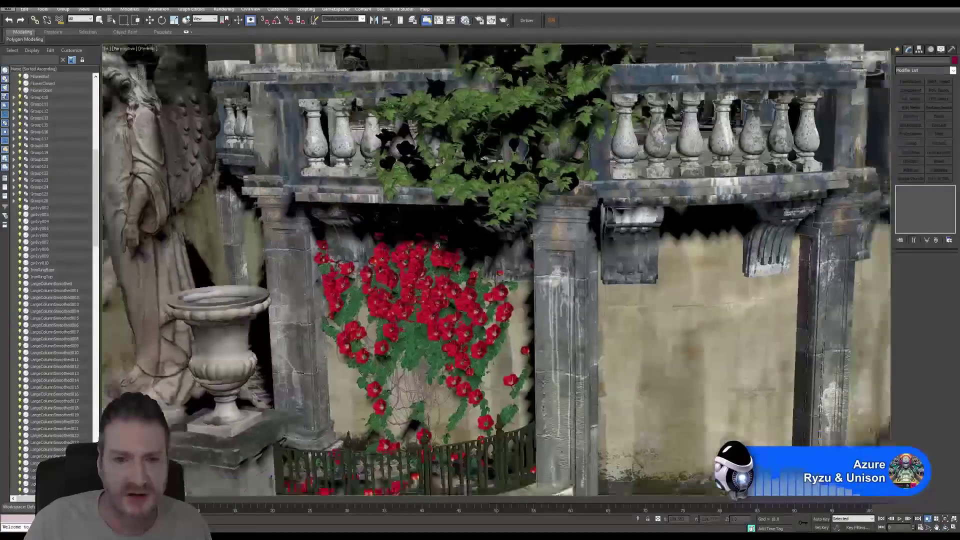
pyautogui.moveTo(679, 307); pyautogui.dragTo(662, 361, button='middle')
pyautogui.click(946, 528)
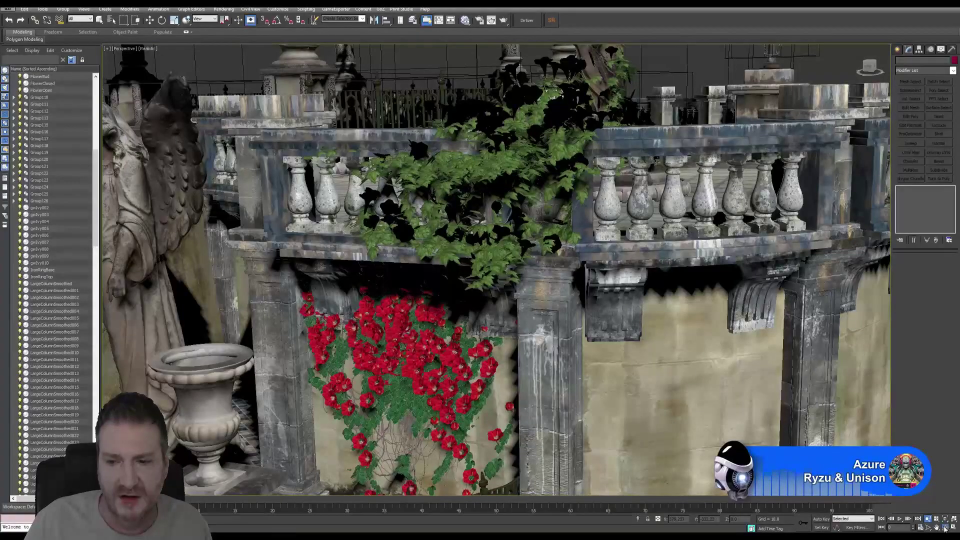
pyautogui.moveTo(404, 268); pyautogui.dragTo(629, 275)
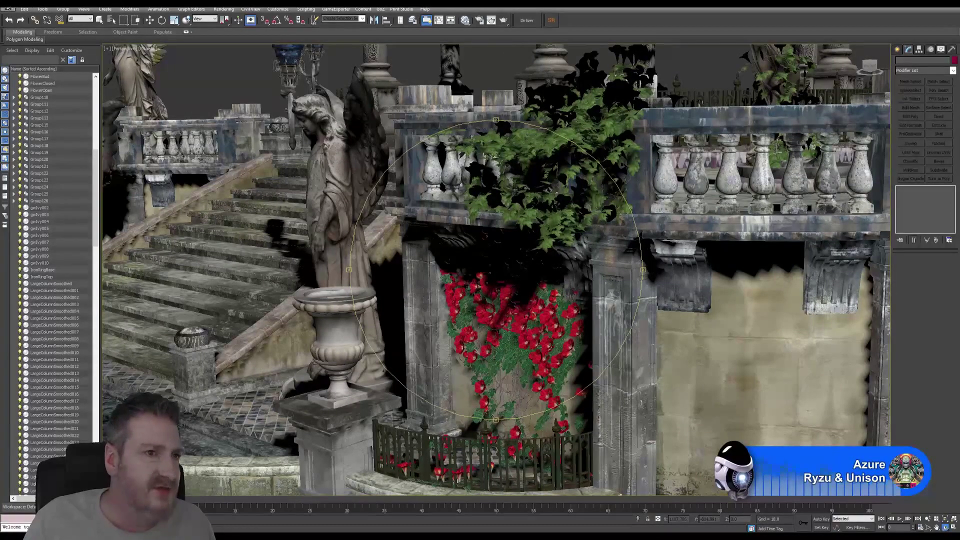
# Save the garden terrace scene
pyautogui.click(8, 9)
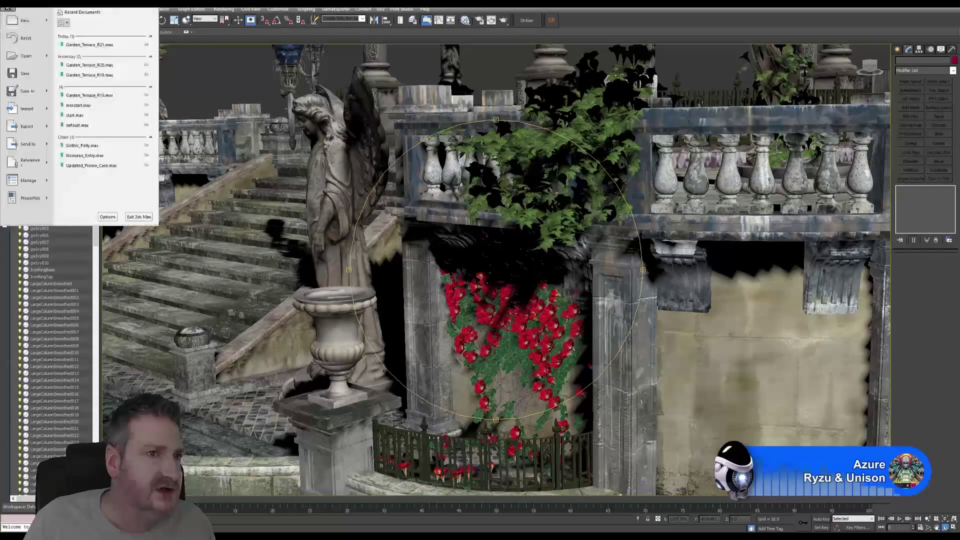
pyautogui.click(22, 77)
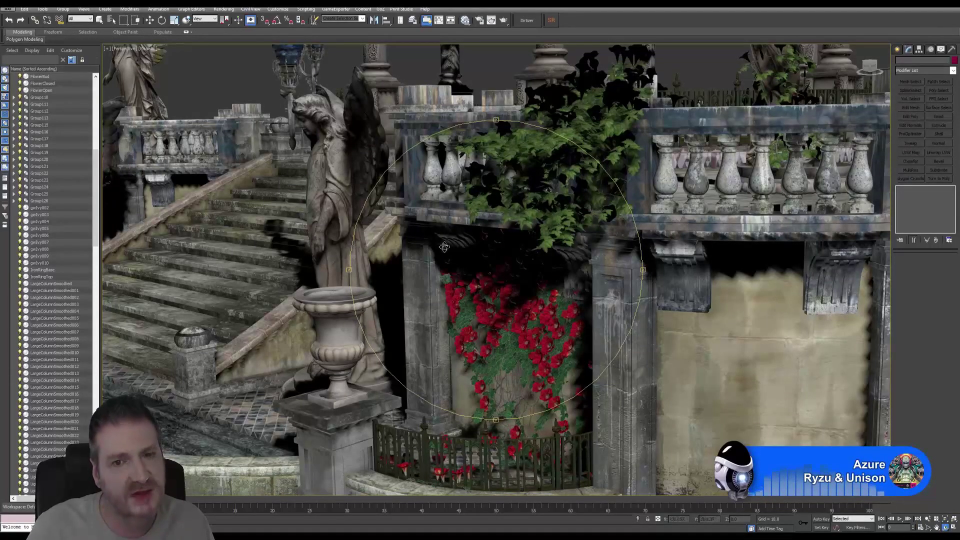
# Open the Slate Material Editor and align the SecondIvyMat node beneath the other Multi/Sub-Object ivy material
pyautogui.click(100, 21)
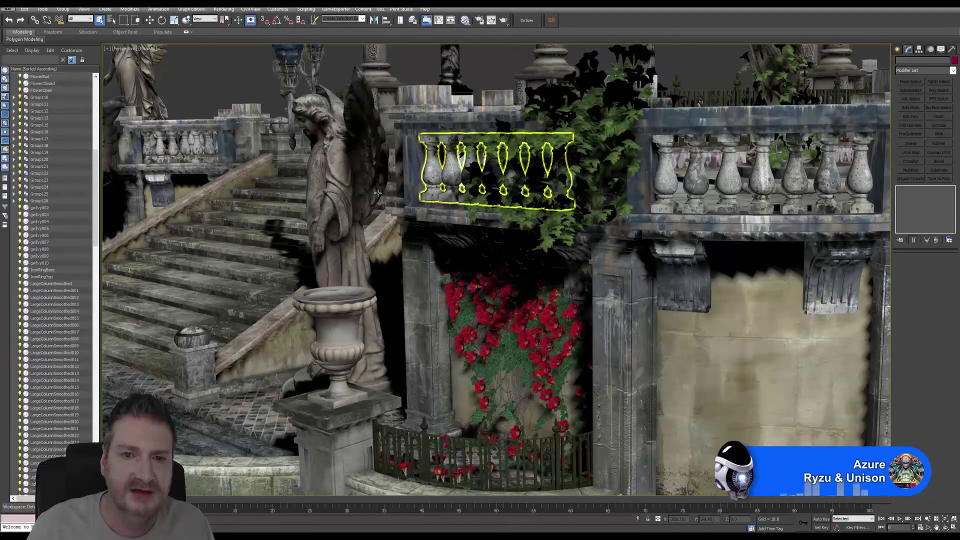
pyautogui.keyDown('alt'); pyautogui.moveTo(280, 235); pyautogui.dragTo(574, 227, button='middle'); pyautogui.keyUp('alt')
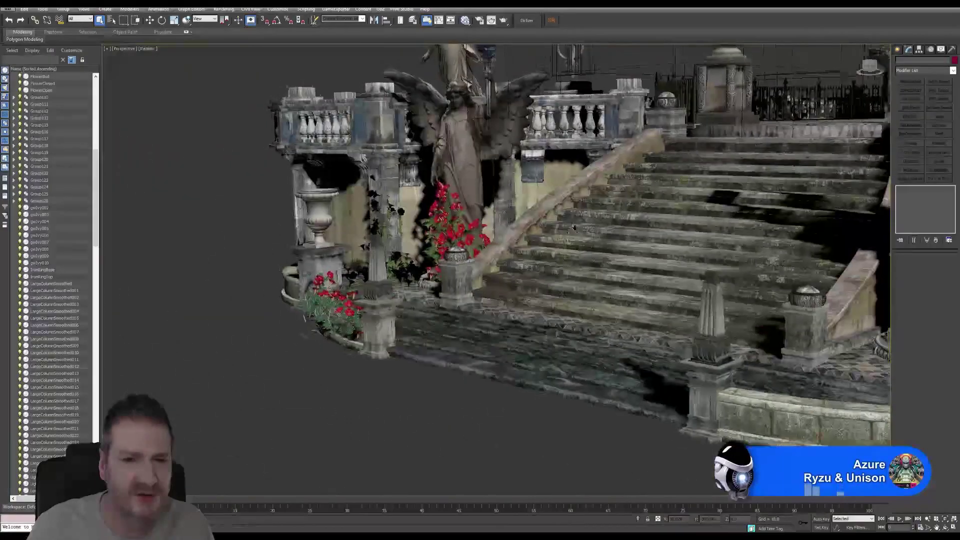
pyautogui.scroll(5, 392, 263)
pyautogui.moveTo(386, 271); pyautogui.dragTo(384, 350, button='middle')
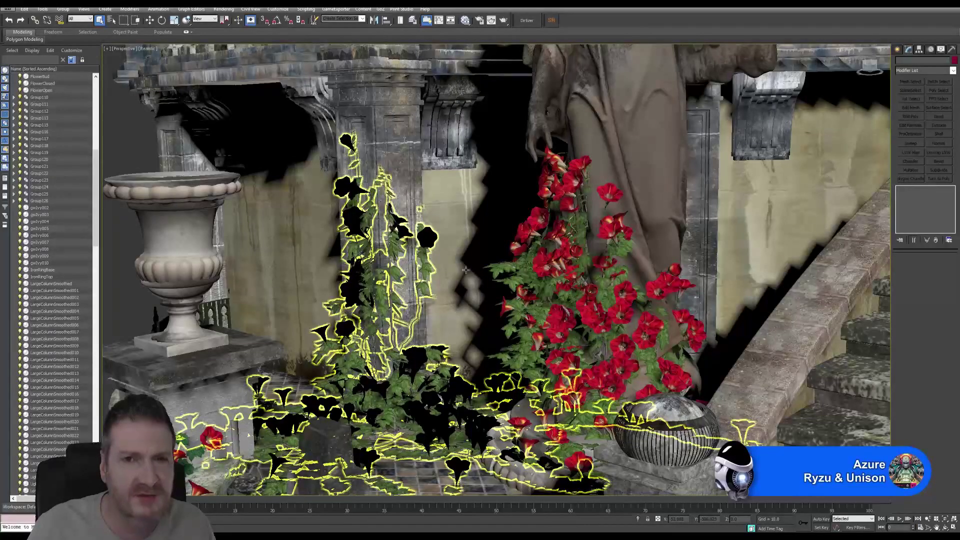
pyautogui.click(465, 20)
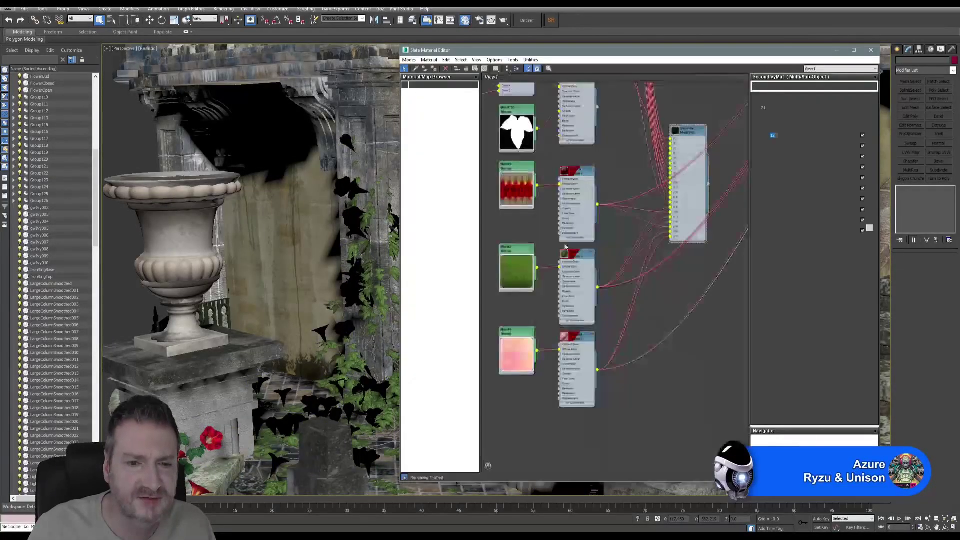
pyautogui.scroll(-5, 628, 323)
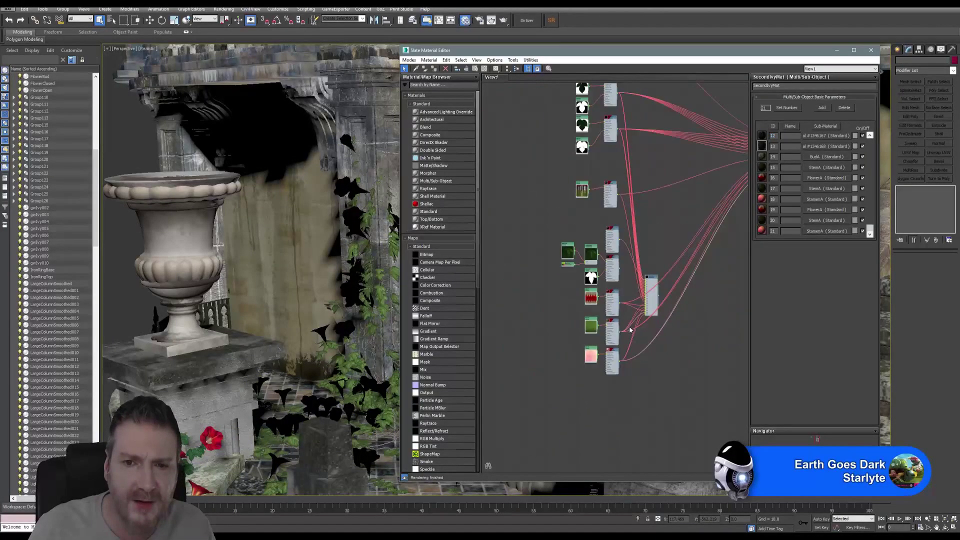
pyautogui.scroll(-3, 629, 328)
pyautogui.moveTo(629, 328); pyautogui.dragTo(572, 322, button='middle')
pyautogui.moveTo(586, 297); pyautogui.dragTo(655, 259)
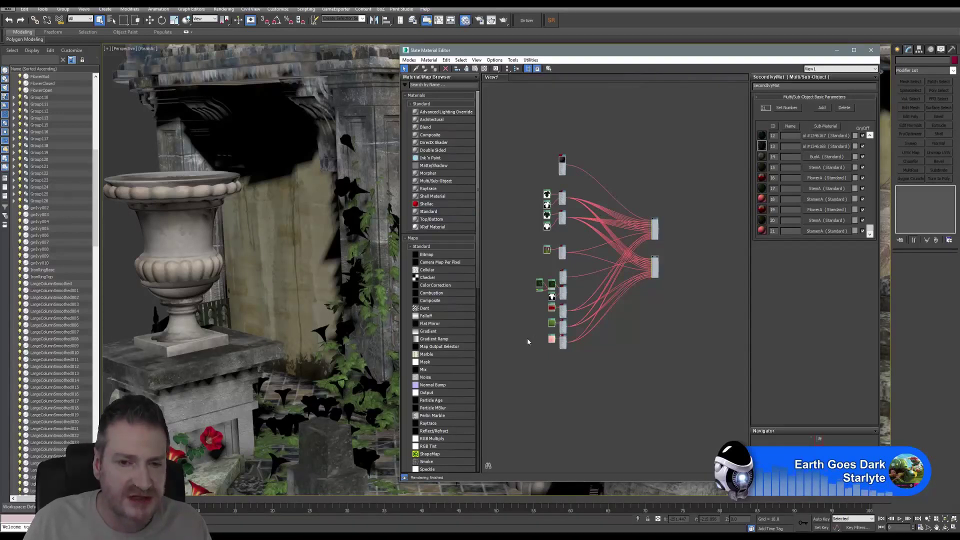
# Assign FirstIvyMat to the blackened ivy climbing the column beside the stone urn
pyautogui.click(343, 361)
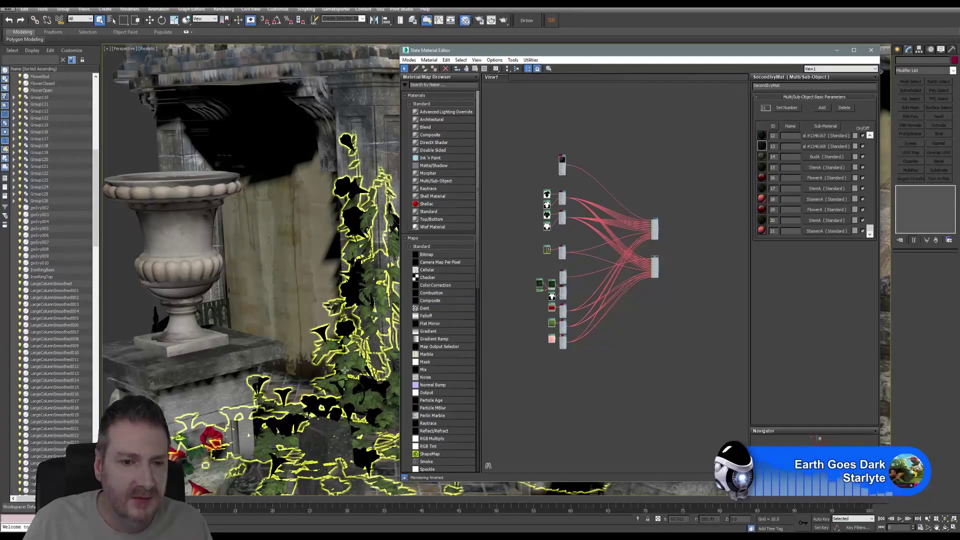
pyautogui.click(345, 370)
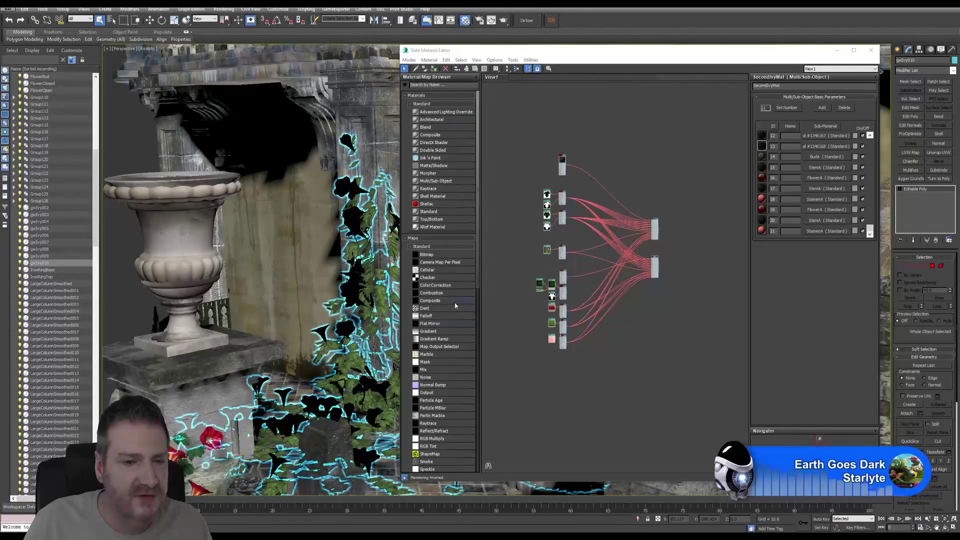
pyautogui.scroll(5, 673, 235)
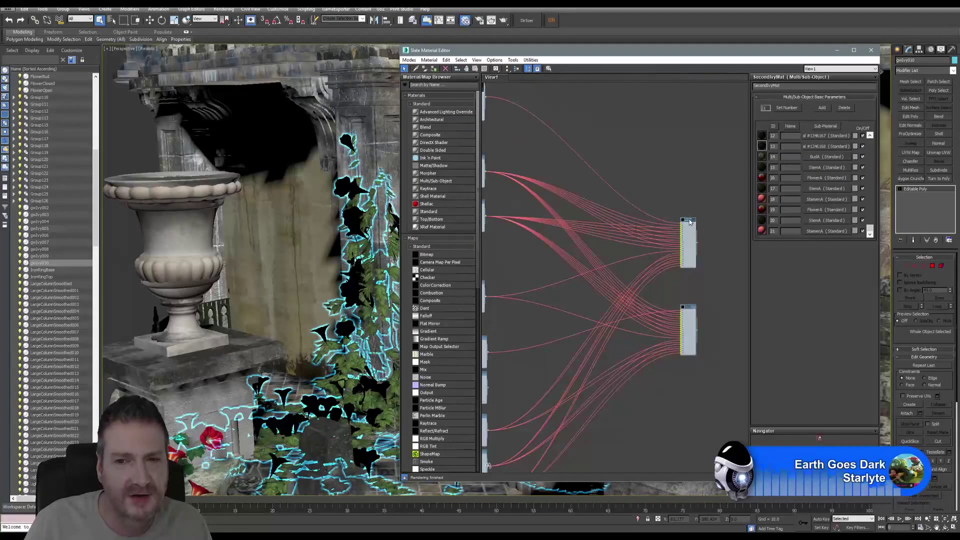
pyautogui.rightClick(689, 222)
pyautogui.click(711, 236)
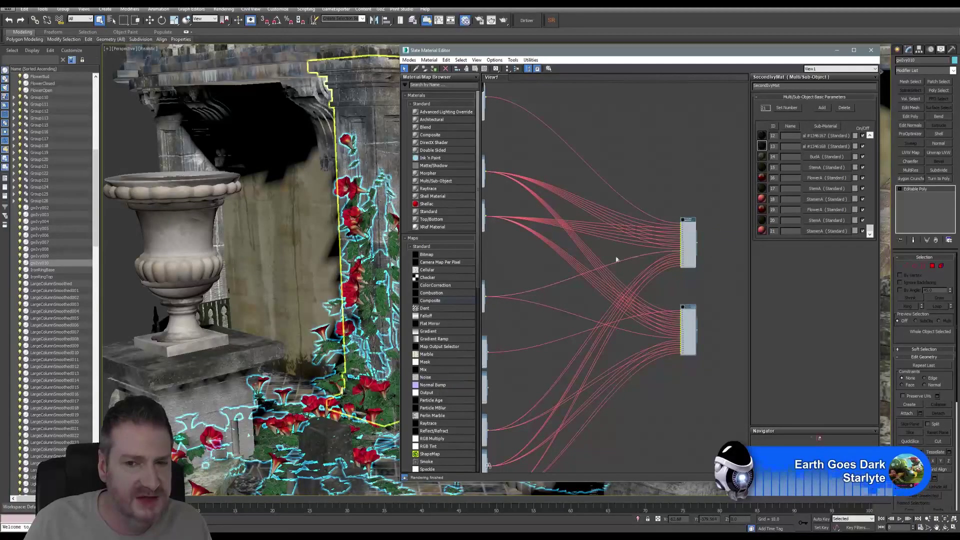
# Try assigning FirstIvyMat to the flowering ivy in front of the angel statue
pyautogui.moveTo(365, 319); pyautogui.dragTo(250, 318, button='middle')
pyautogui.scroll(-3, 296, 325)
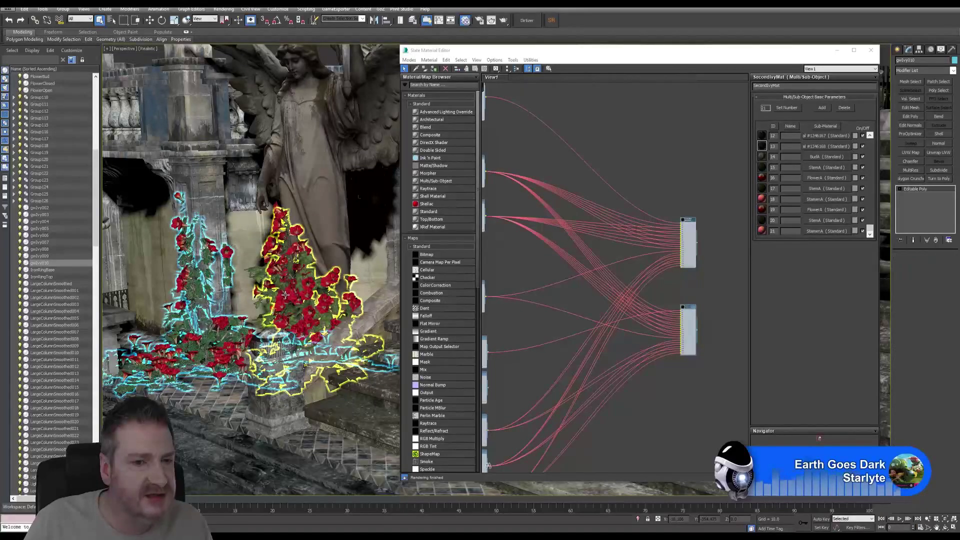
pyautogui.click(283, 273)
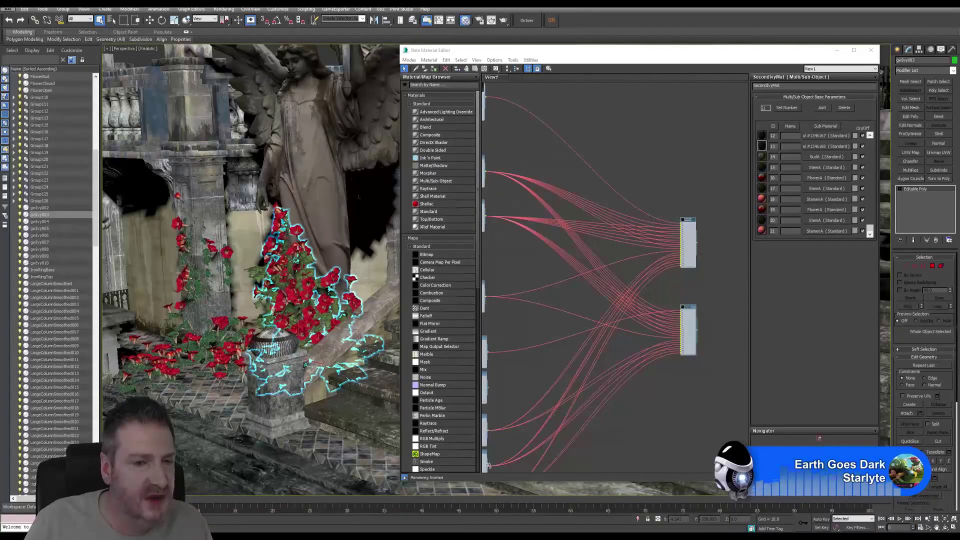
pyautogui.rightClick(686, 235)
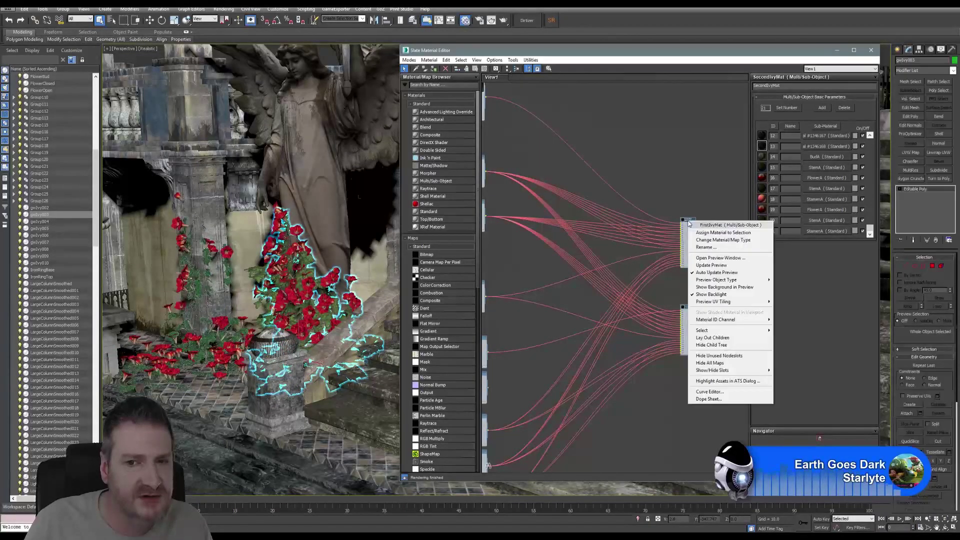
pyautogui.click(701, 234)
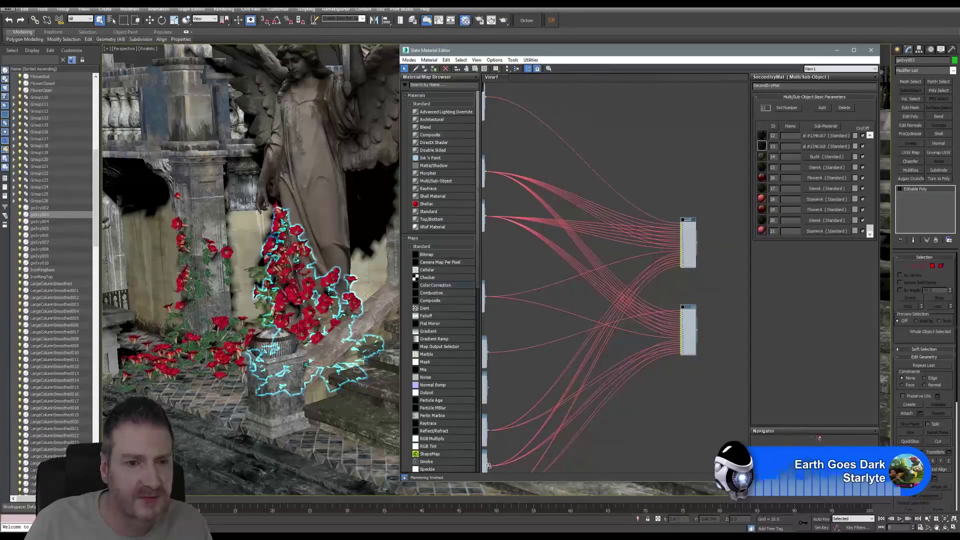
# Inspect the flowering ivy by the angel statue up close and assign SecondIvyMat to it
pyautogui.moveTo(321, 307); pyautogui.dragTo(340, 323, button='middle')
pyautogui.scroll(3, 337, 323)
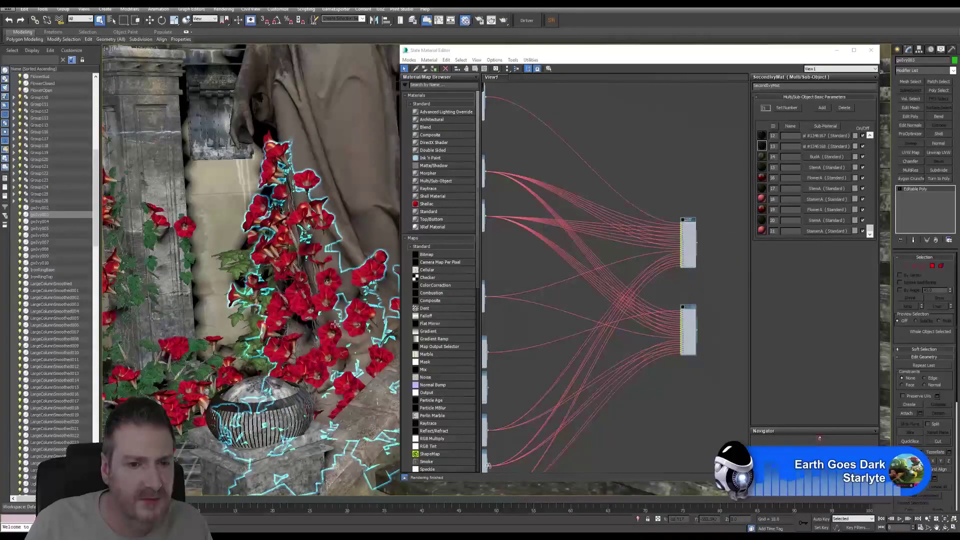
pyautogui.scroll(3, 335, 324)
pyautogui.keyDown('alt'); pyautogui.moveTo(263, 323); pyautogui.dragTo(252, 280, button='middle'); pyautogui.keyUp('alt')
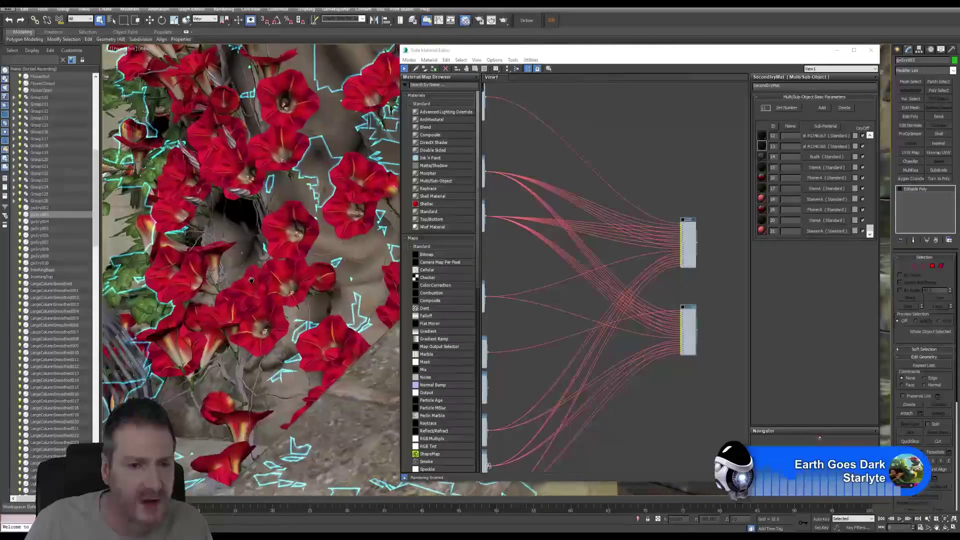
pyautogui.click(691, 309)
pyautogui.rightClick(690, 310)
pyautogui.click(704, 316)
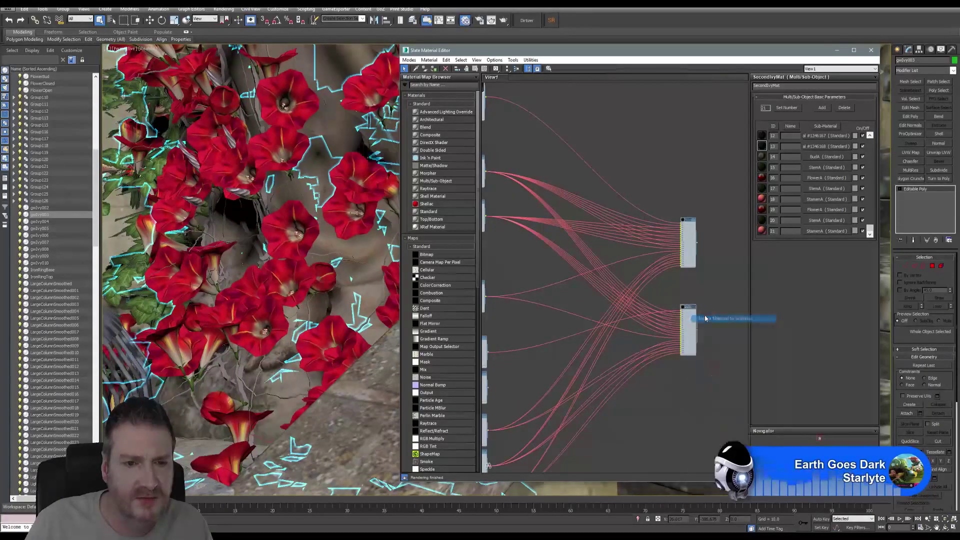
pyautogui.keyDown('alt'); pyautogui.moveTo(255, 246); pyautogui.dragTo(270, 322, button='middle'); pyautogui.keyUp('alt')
pyautogui.scroll(-3, 270, 322)
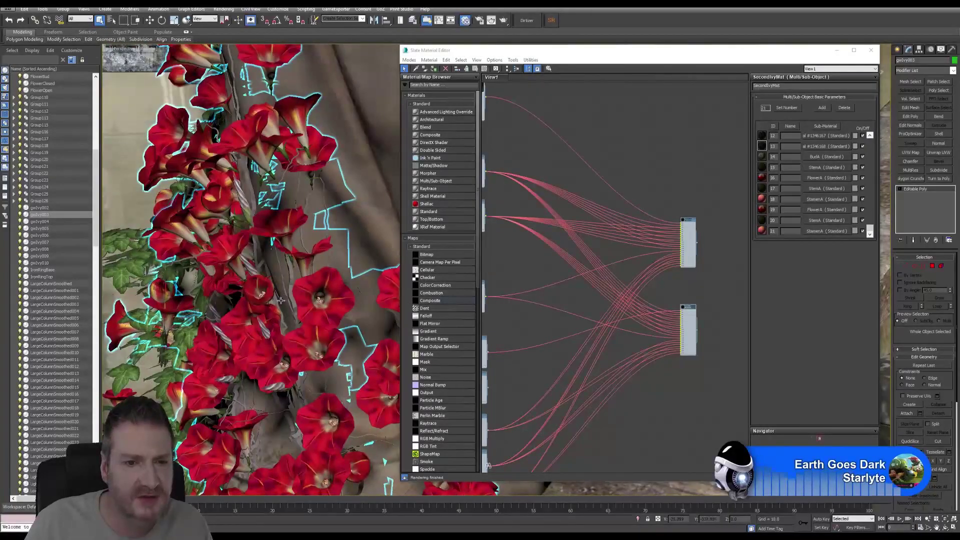
pyautogui.scroll(-5, 275, 322)
pyautogui.moveTo(278, 325); pyautogui.dragTo(191, 330, button='middle')
pyautogui.scroll(-4, 322, 325)
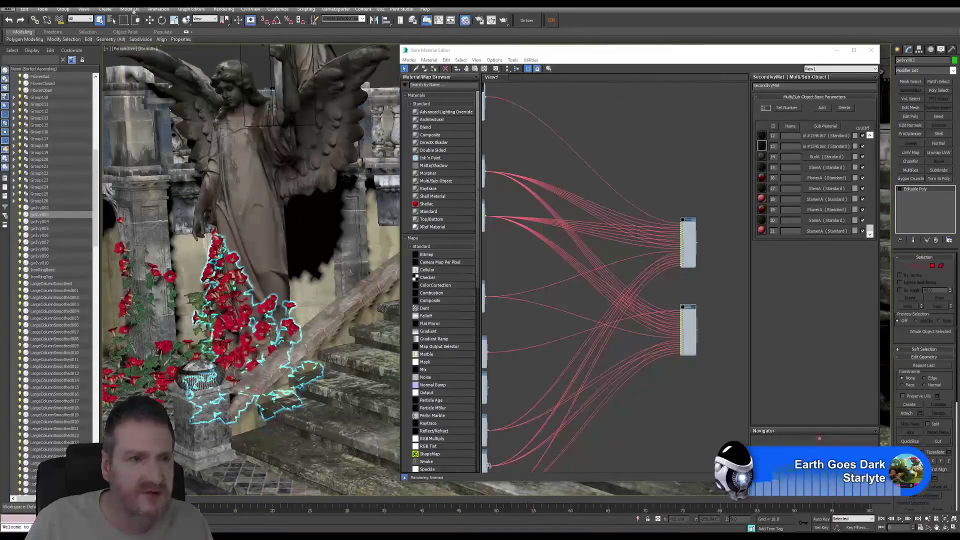
# Isolate the selected ivy from the rest of the scene and check its flowers and leaves from another angle
pyautogui.click(41, 9)
pyautogui.click(55, 80)
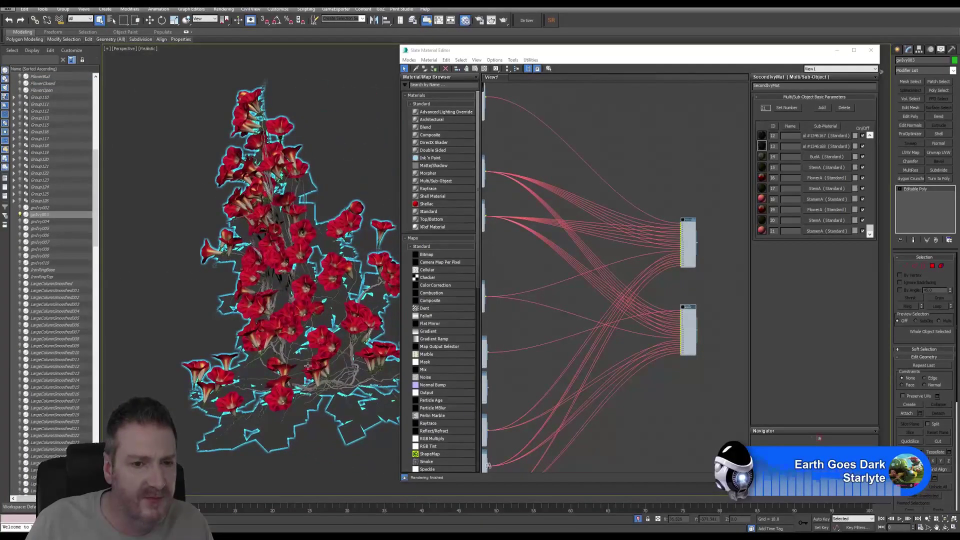
pyautogui.click(945, 529)
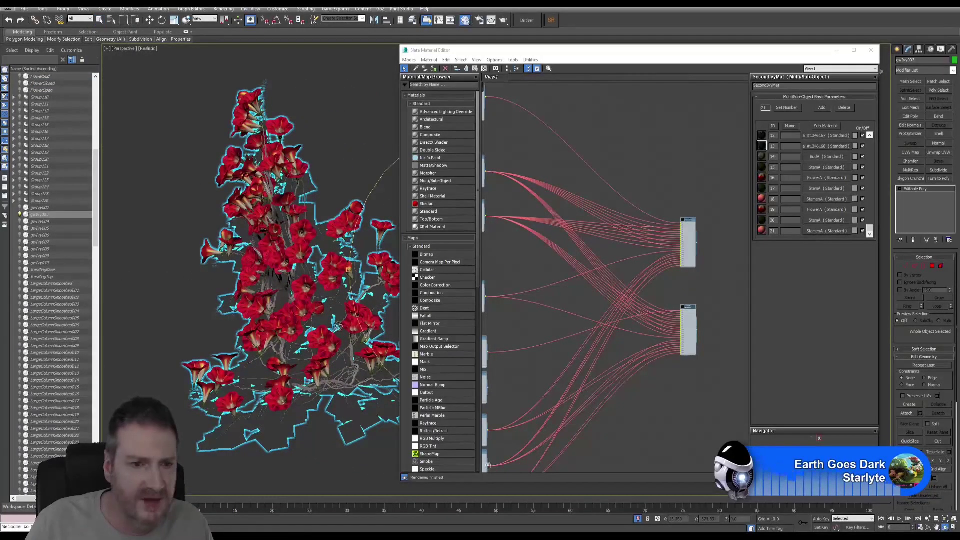
pyautogui.moveTo(303, 250); pyautogui.dragTo(274, 261)
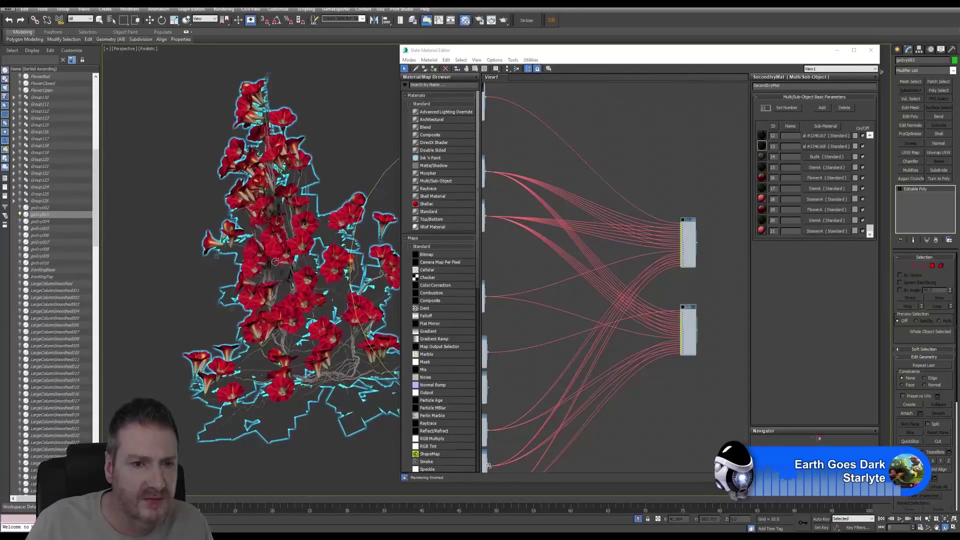
pyautogui.moveTo(372, 272); pyautogui.dragTo(388, 273)
# Pick the material from the isolated flowering ivy to locate its nodes in the material network
pyautogui.moveTo(565, 145); pyautogui.dragTo(588, 146, button='middle')
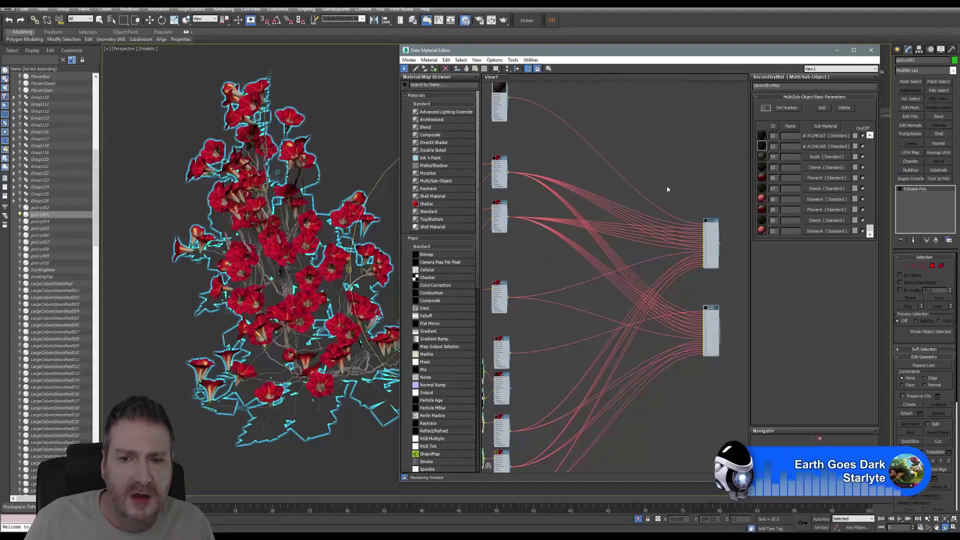
pyautogui.moveTo(667, 187); pyautogui.dragTo(674, 183, button='middle')
pyautogui.click(416, 68)
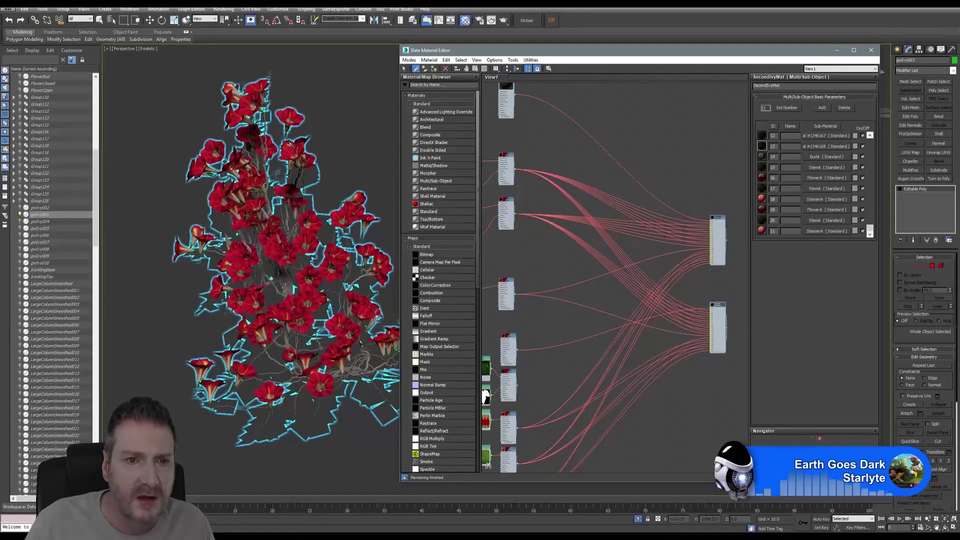
pyautogui.click(315, 175)
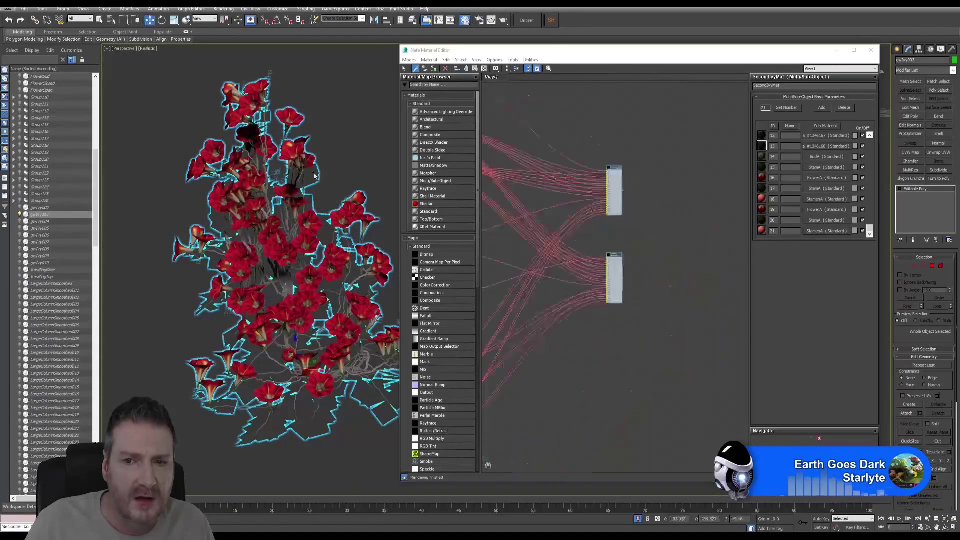
# Delete the unconnected leaf material together with its leaf bitmap, vertex color, RGB Multiply and mask nodes
pyautogui.moveTo(619, 235); pyautogui.dragTo(742, 196, button='middle')
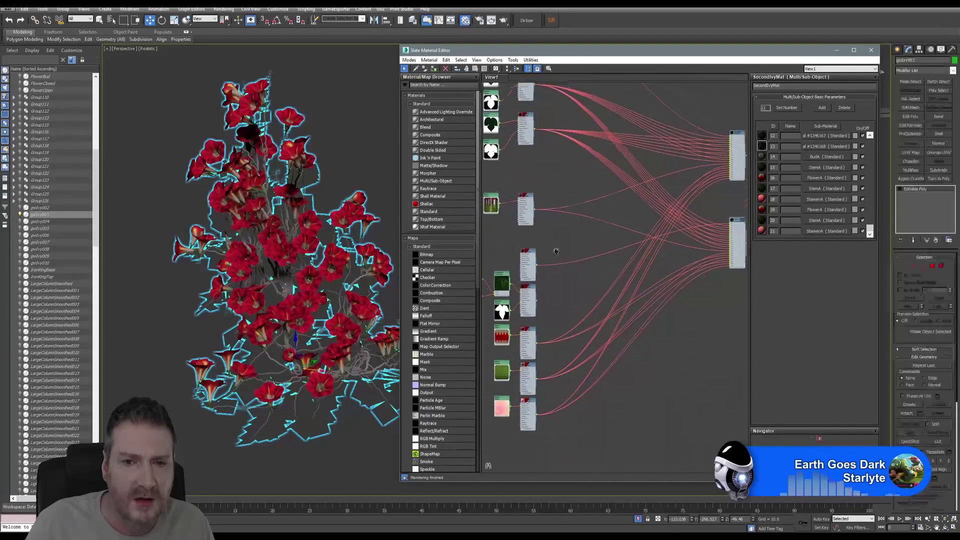
pyautogui.moveTo(488, 226); pyautogui.dragTo(564, 248, button='middle')
pyautogui.scroll(5, 550, 326)
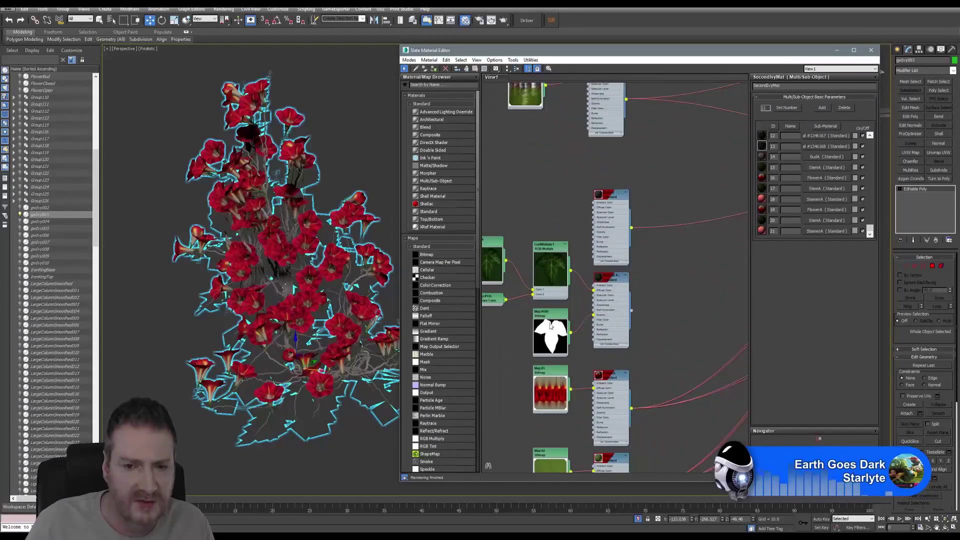
pyautogui.scroll(-3, 636, 298)
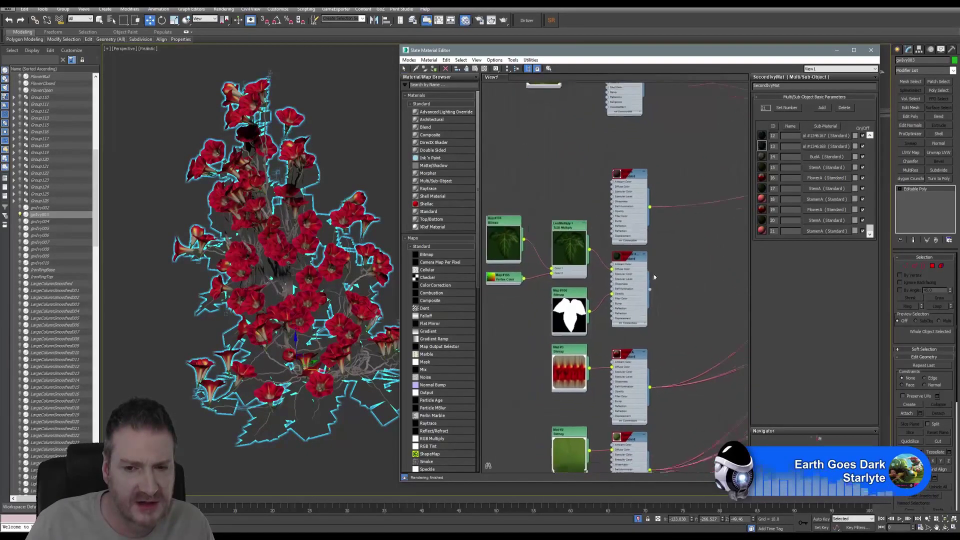
pyautogui.moveTo(526, 222); pyautogui.dragTo(584, 303)
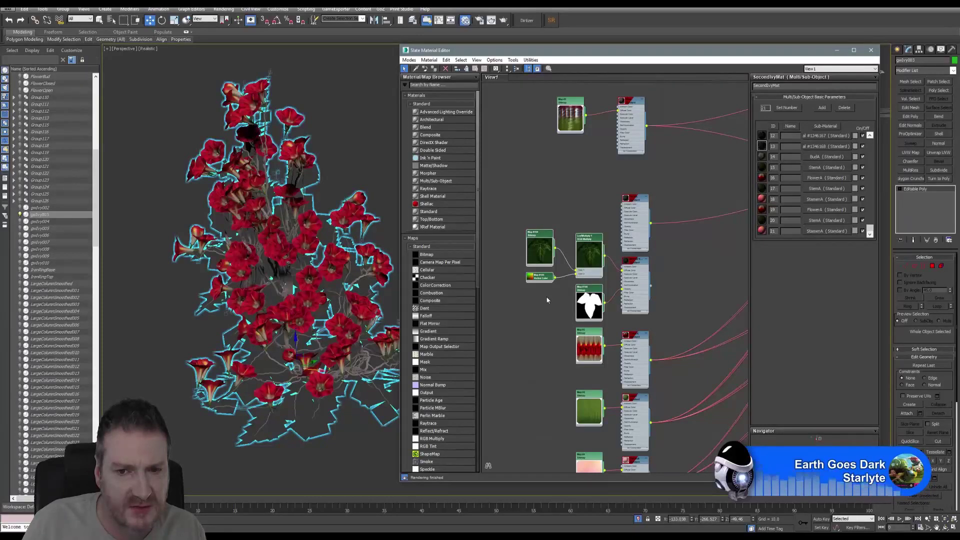
pyautogui.press('Delete')
pyautogui.click(638, 288)
pyautogui.press('Delete')
# Enlarge the preview of the Branch material node and look over the links into the two Multi/Sub-Object materials
pyautogui.moveTo(664, 296); pyautogui.dragTo(599, 368, button='middle')
pyautogui.scroll(-3, 559, 320)
pyautogui.scroll(-2, 559, 320)
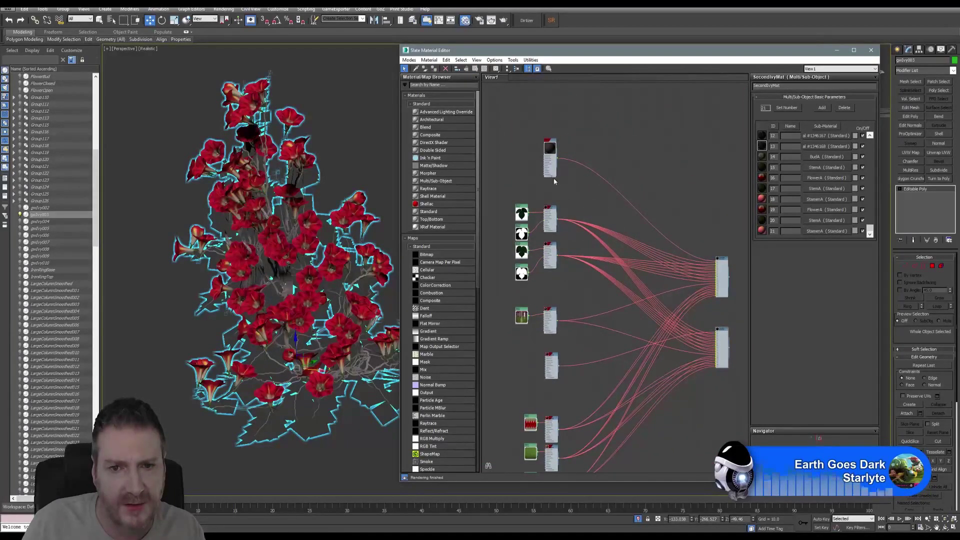
pyautogui.moveTo(582, 326); pyautogui.dragTo(607, 277, button='middle')
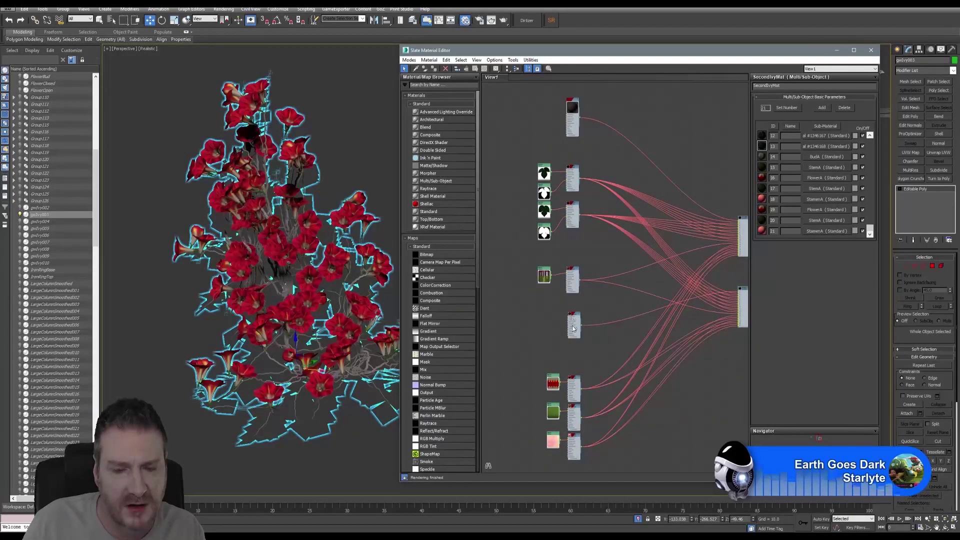
pyautogui.scroll(4, 574, 328)
pyautogui.doubleClick(567, 292)
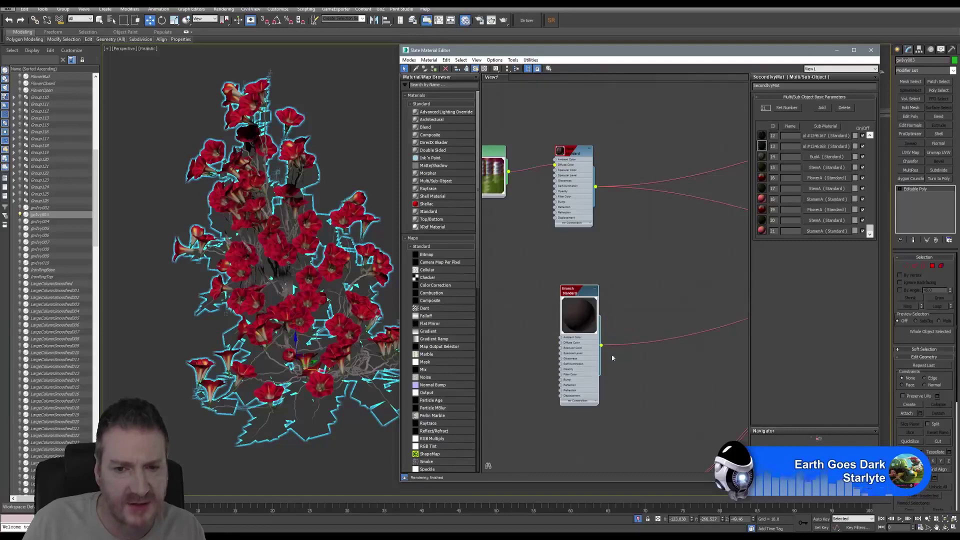
pyautogui.scroll(-5, 613, 395)
pyautogui.moveTo(594, 367); pyautogui.dragTo(550, 324, button='middle')
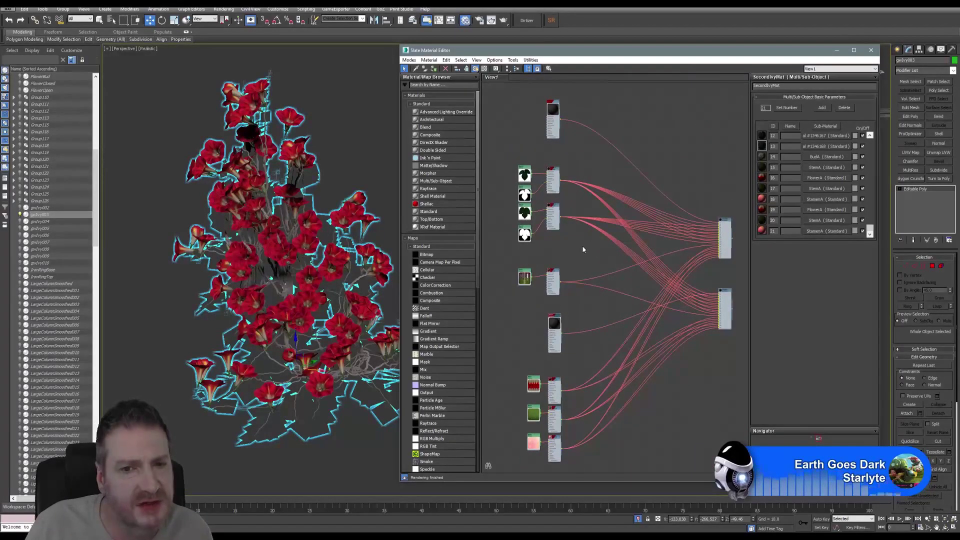
pyautogui.moveTo(583, 249); pyautogui.dragTo(571, 277, button='middle')
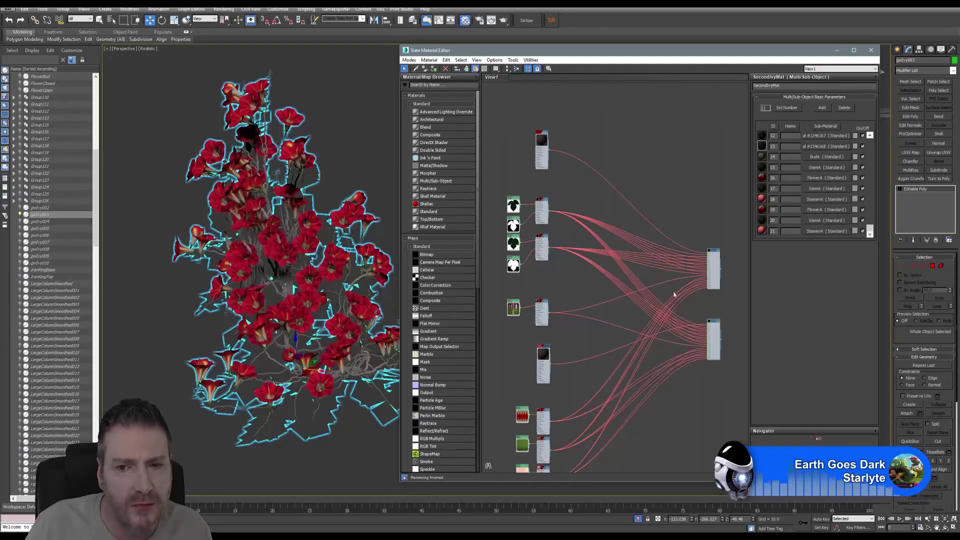
pyautogui.scroll(4, 708, 283)
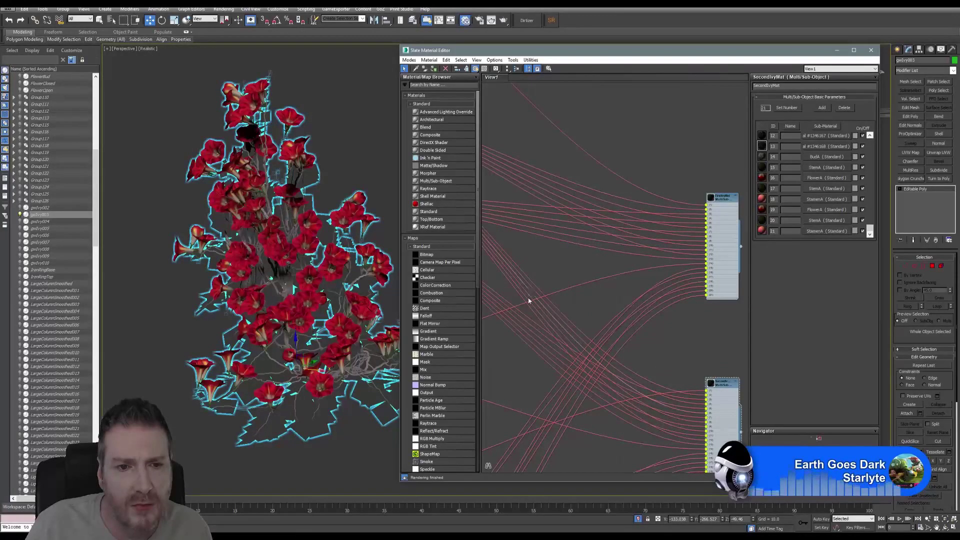
# Render the isolated ivy, examine its leaves and flowers in the enlarged image, and close the render
pyautogui.keyDown('alt'); pyautogui.moveTo(322, 289); pyautogui.dragTo(306, 295, button='middle'); pyautogui.keyUp('alt')
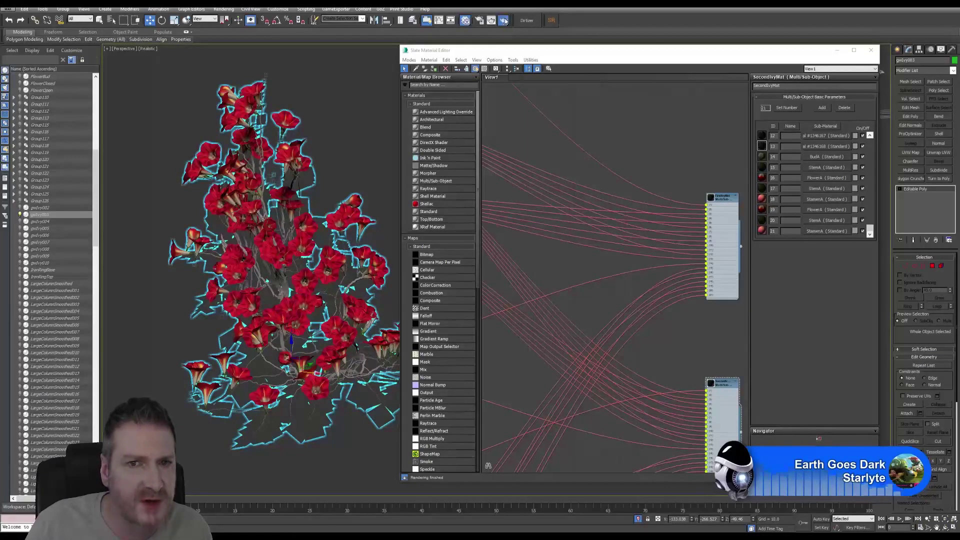
pyautogui.hotkey('shift', 'q')
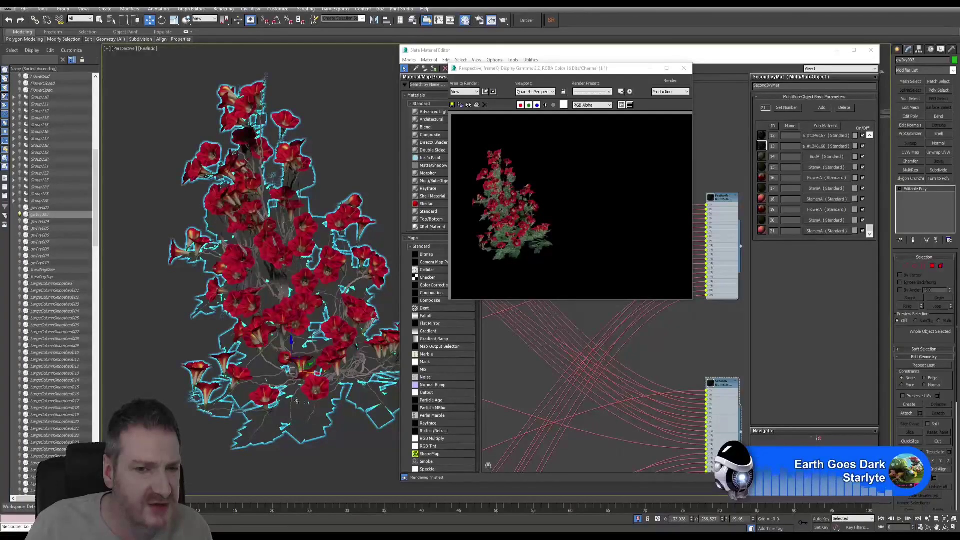
pyautogui.scroll(1, 514, 225)
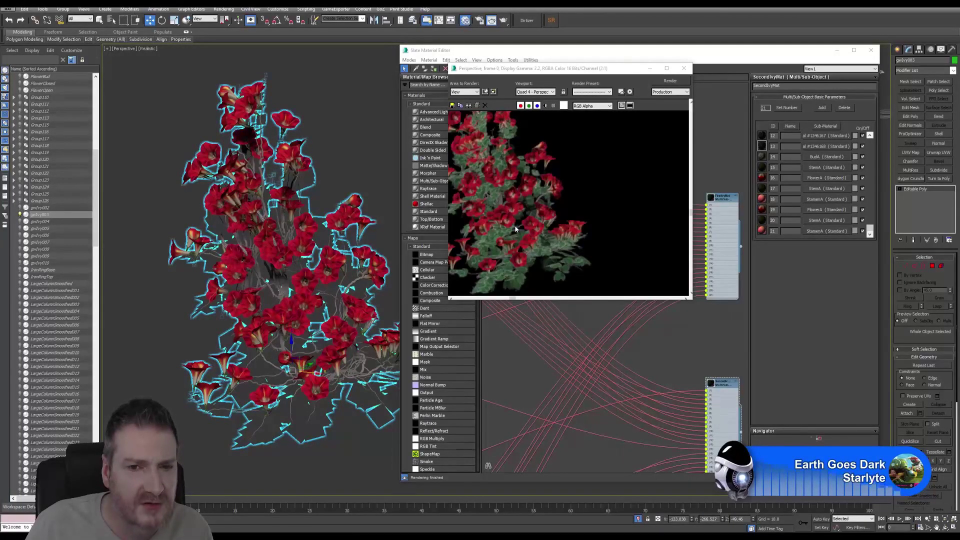
pyautogui.moveTo(515, 228); pyautogui.dragTo(556, 231, button='middle')
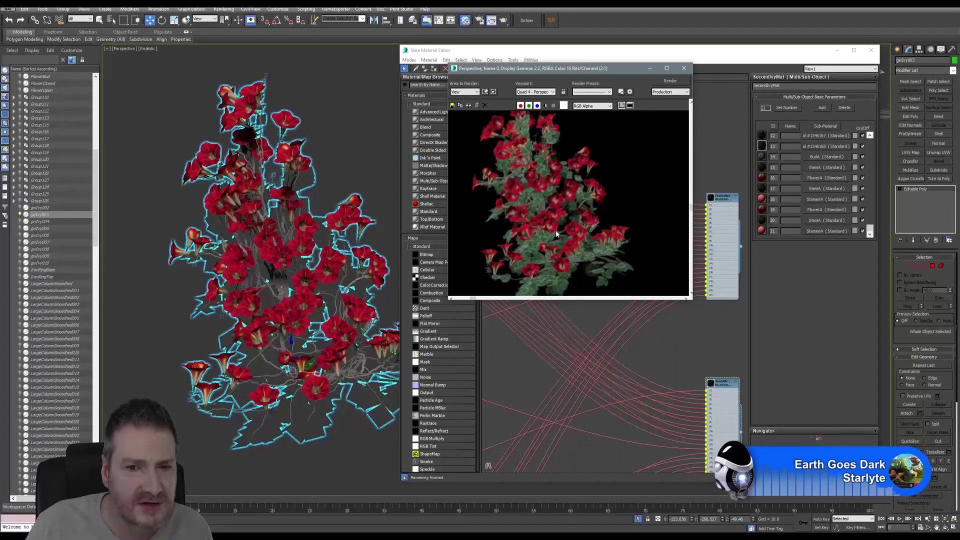
pyautogui.click(684, 68)
# Render a close-up of the ivy's lower flowers and foliage to check the leaves, and close the render
pyautogui.scroll(8, 275, 306)
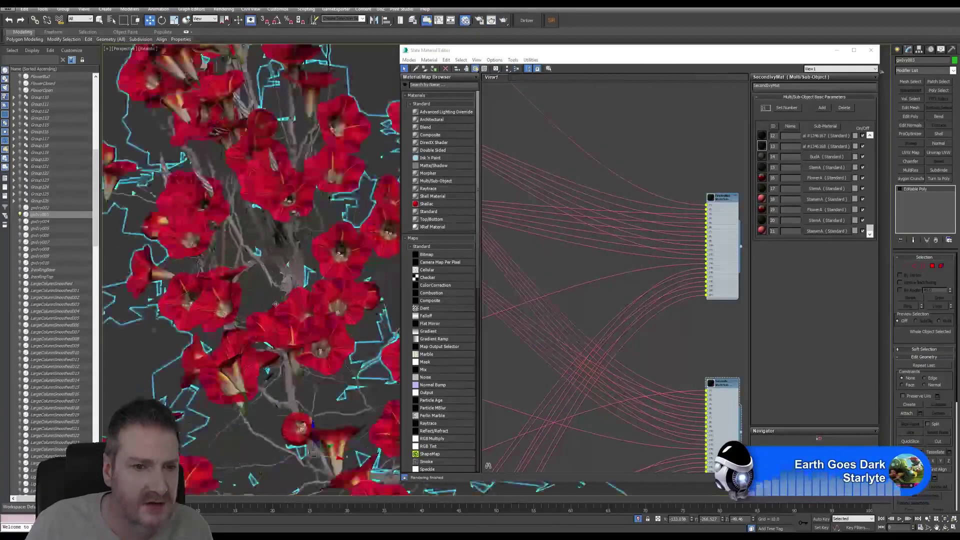
pyautogui.moveTo(278, 345); pyautogui.dragTo(281, 103, button='middle')
pyautogui.keyDown('alt'); pyautogui.moveTo(300, 318); pyautogui.dragTo(222, 288, button='middle'); pyautogui.keyUp('alt')
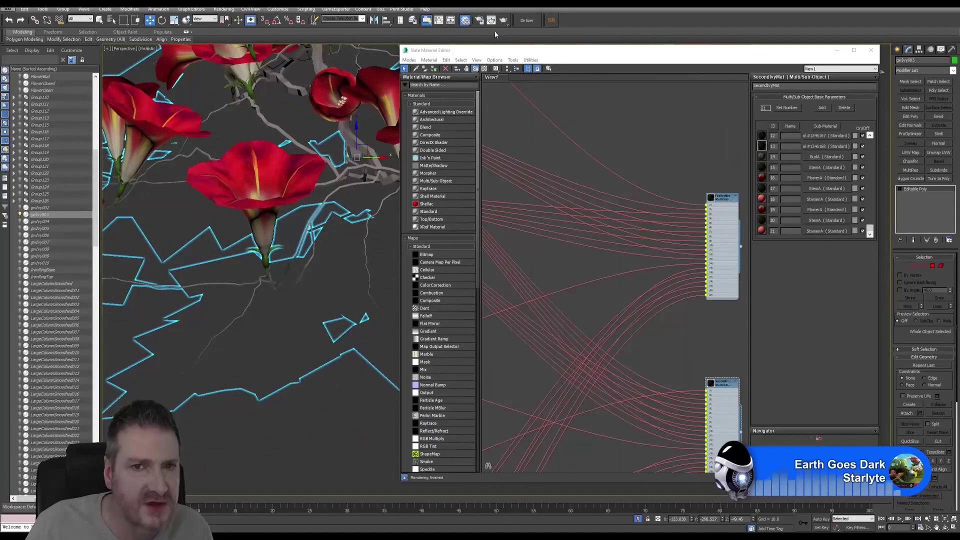
pyautogui.hotkey('shift', 'q')
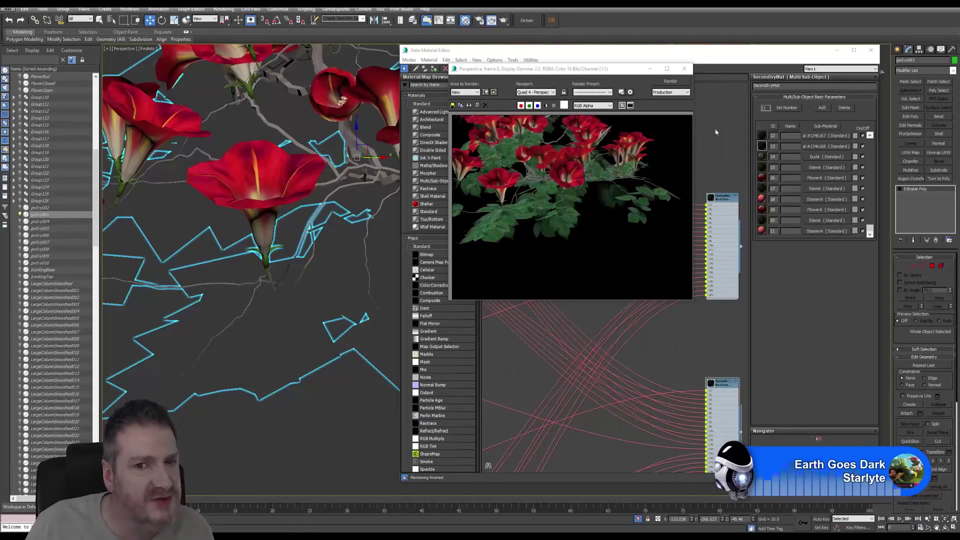
pyautogui.click(686, 73)
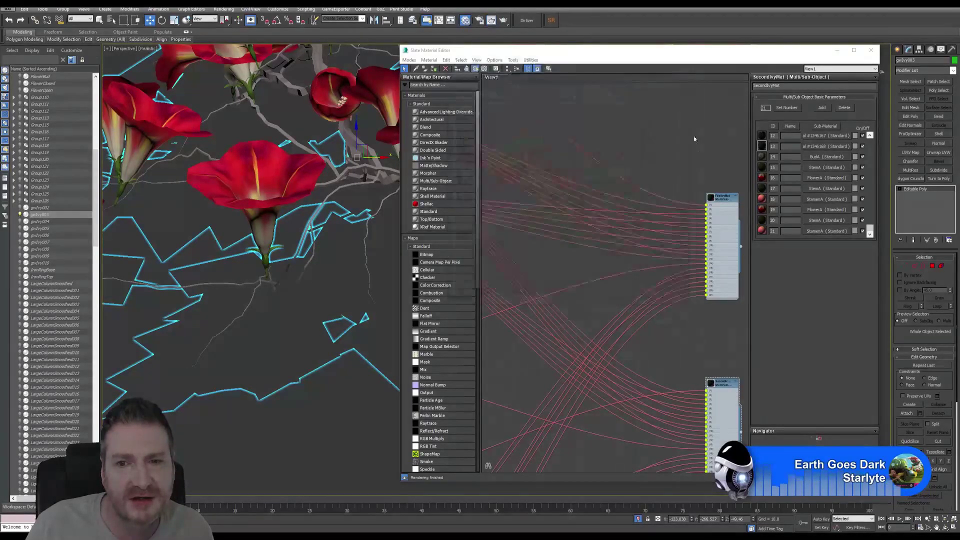
# Check the viewport display options of leaf materials #1346168 and #1346167 and review the other ivy material nodes
pyautogui.scroll(-3, 656, 206)
pyautogui.scroll(-3, 642, 224)
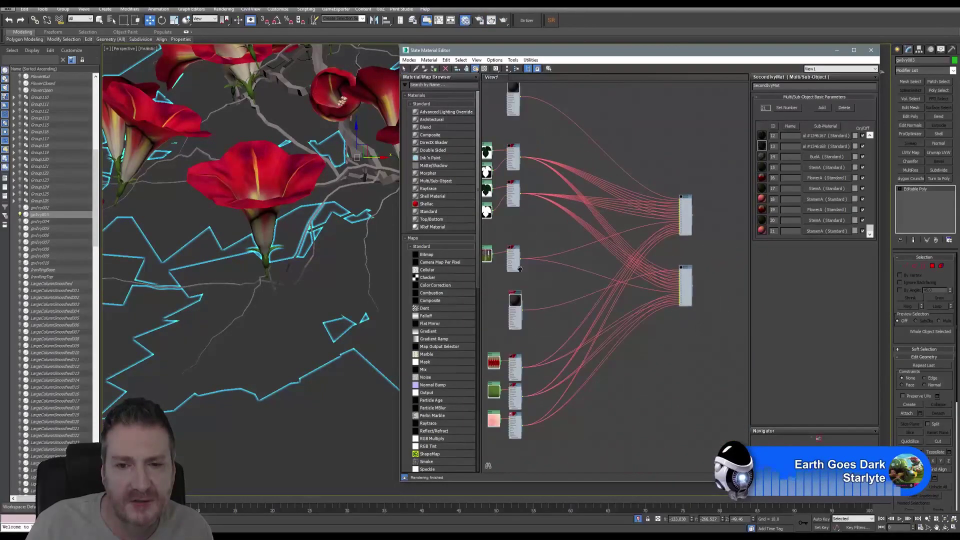
pyautogui.moveTo(520, 269); pyautogui.dragTo(602, 239, button='middle')
pyautogui.scroll(4, 592, 347)
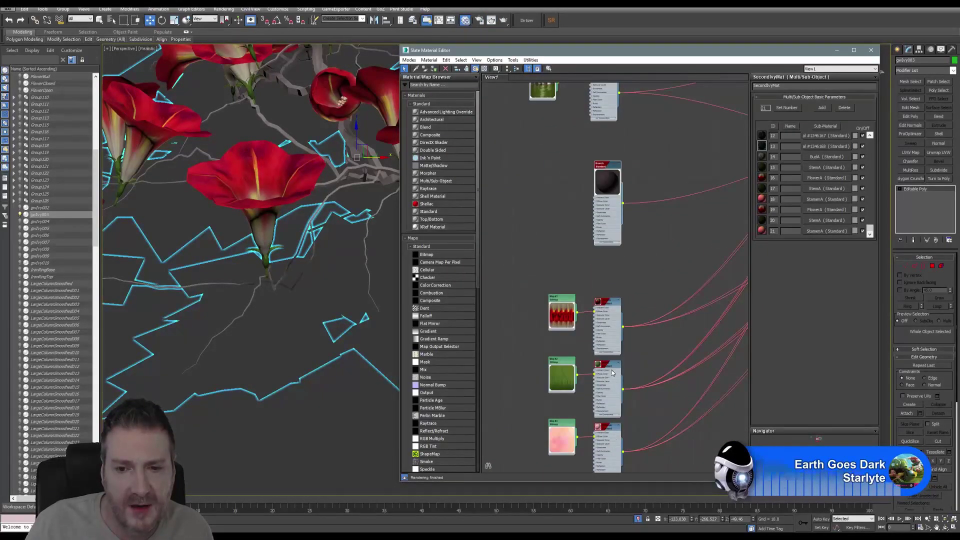
pyautogui.scroll(2, 612, 373)
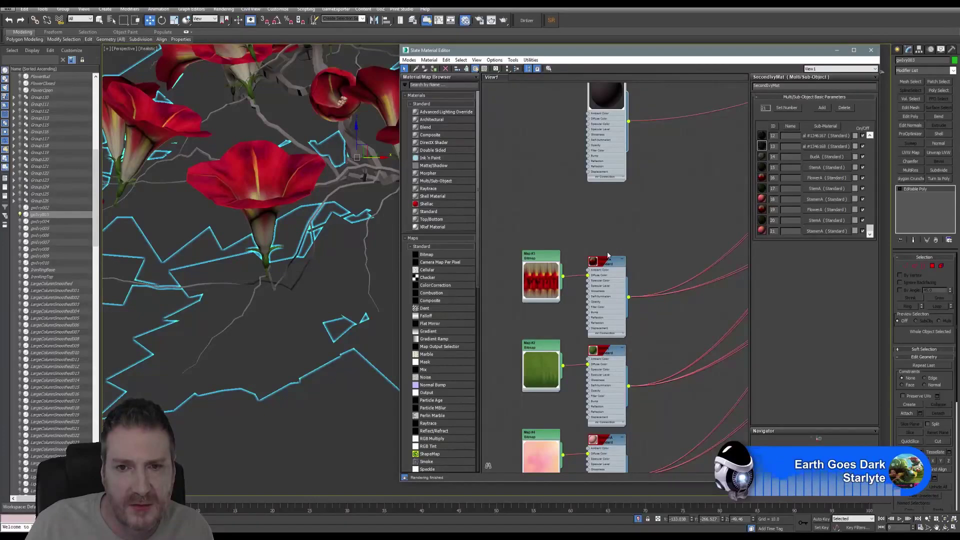
pyautogui.moveTo(608, 250); pyautogui.dragTo(589, 402, button='middle')
pyautogui.scroll(-2, 589, 402)
pyautogui.moveTo(590, 170); pyautogui.dragTo(590, 386, button='middle')
pyautogui.moveTo(590, 237); pyautogui.dragTo(591, 305, button='middle')
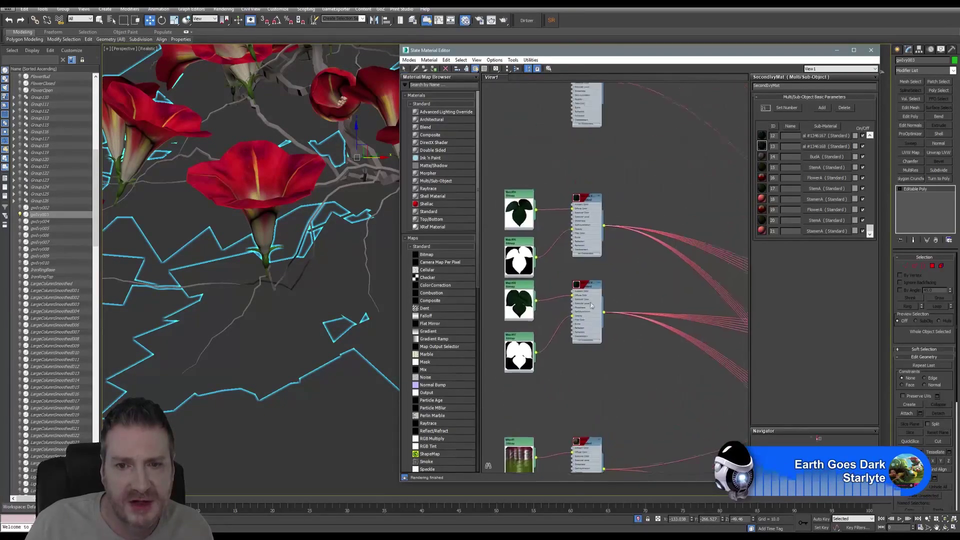
pyautogui.scroll(2, 592, 306)
pyautogui.rightClick(580, 283)
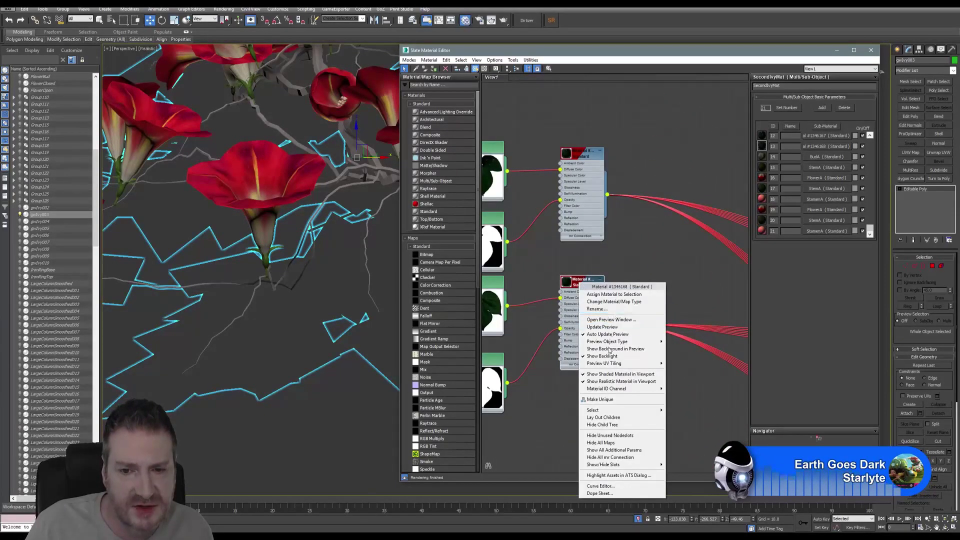
pyautogui.rightClick(581, 153)
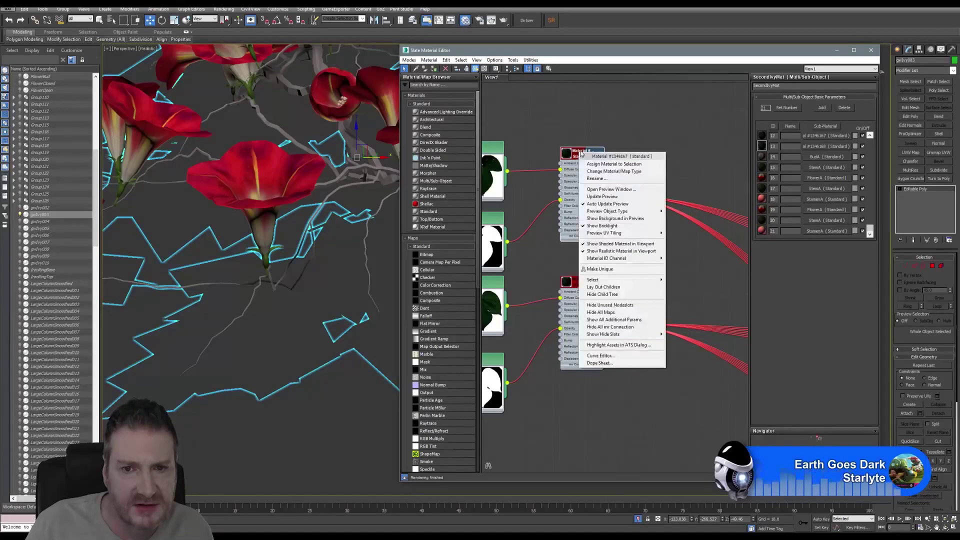
pyautogui.click(642, 127)
pyautogui.scroll(-5, 597, 382)
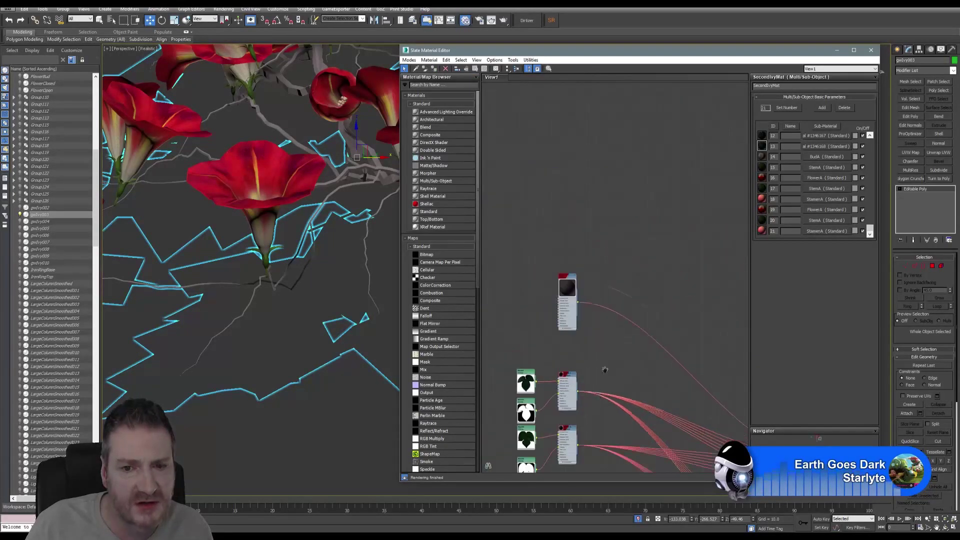
pyautogui.moveTo(605, 370); pyautogui.dragTo(601, 187, button='middle')
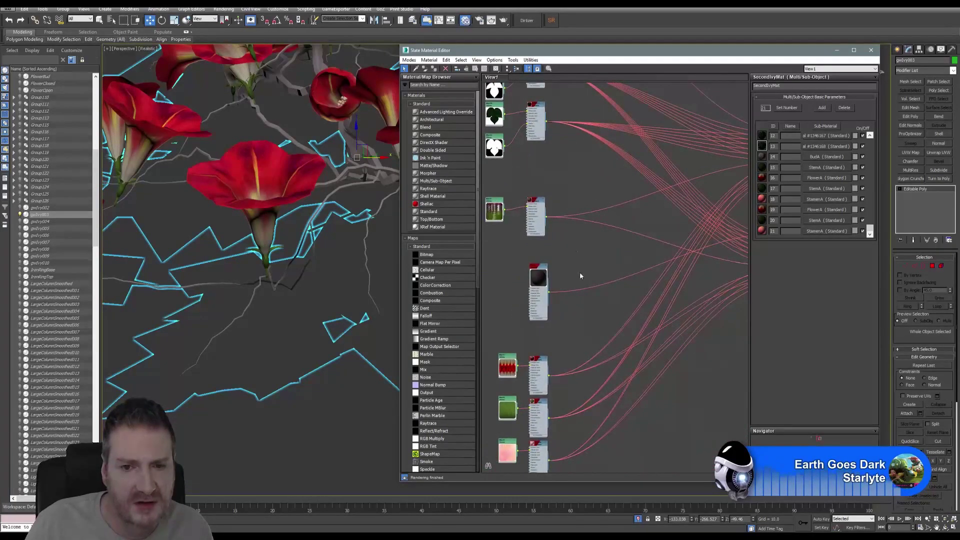
pyautogui.moveTo(580, 274); pyautogui.dragTo(564, 239, button='middle')
# End the isolation of the ivy to show the whole garden scene around the angel statue again
pyautogui.scroll(-10, 336, 288)
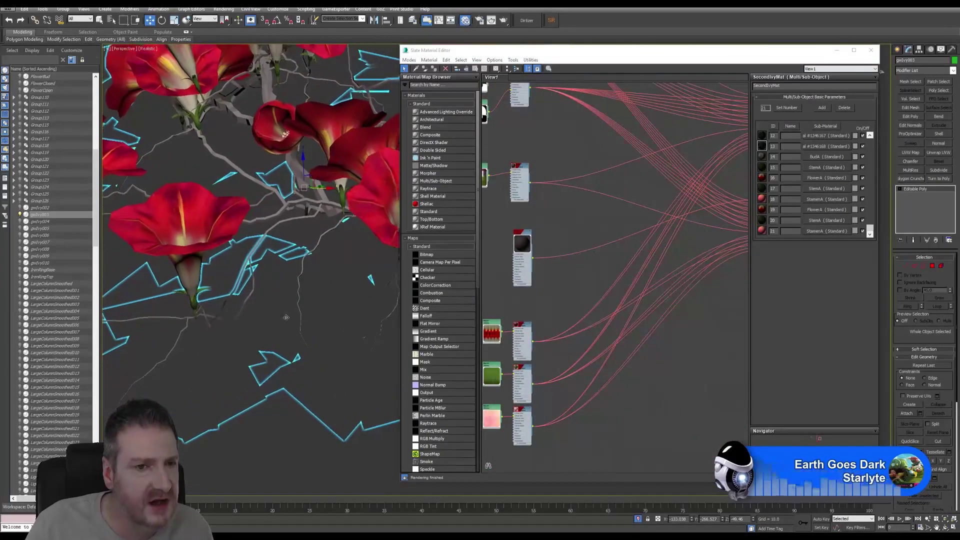
pyautogui.moveTo(283, 295); pyautogui.dragTo(261, 339, button='middle')
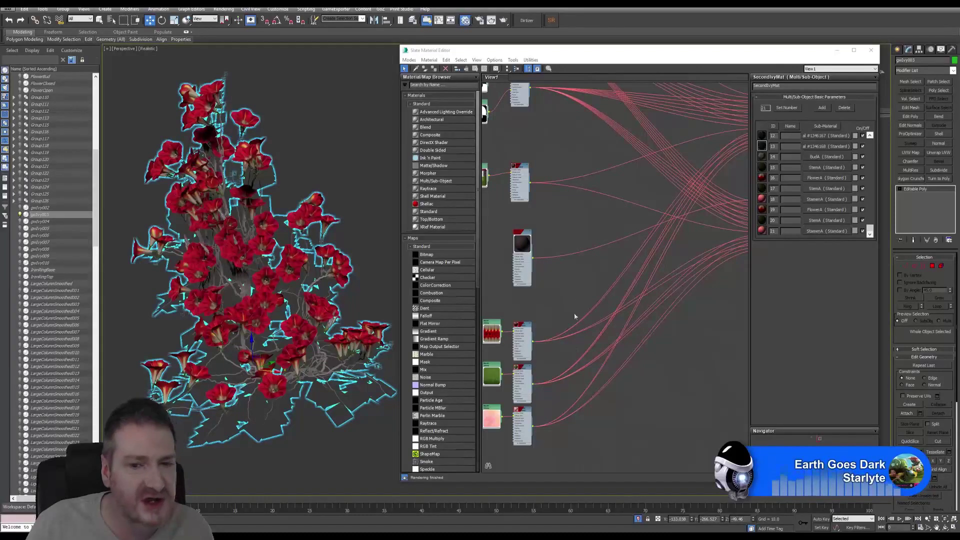
pyautogui.moveTo(575, 316); pyautogui.dragTo(533, 309, button='middle')
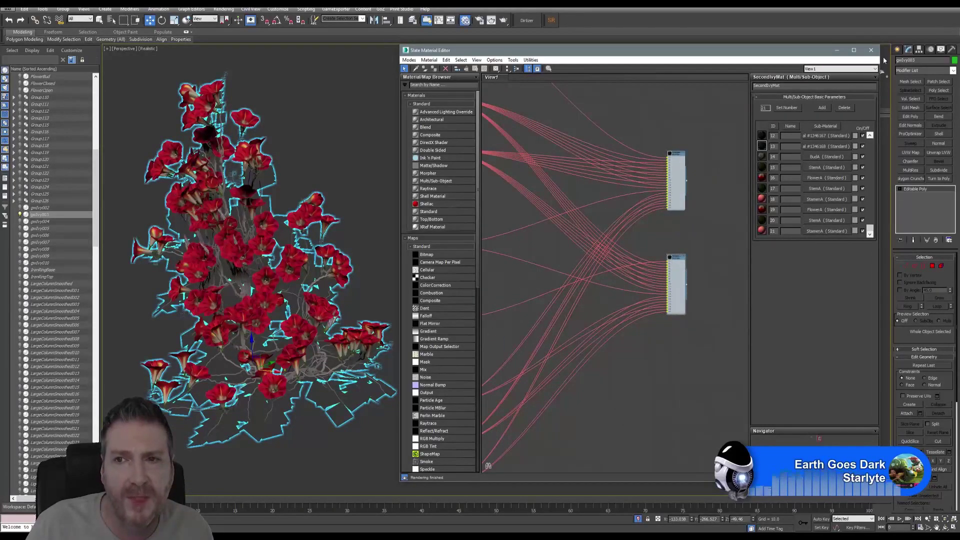
pyautogui.click(43, 9)
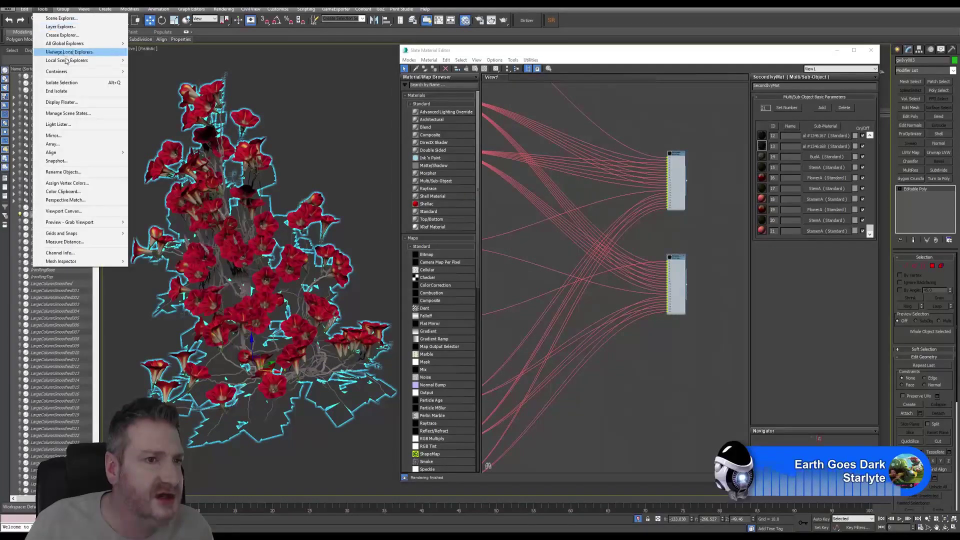
pyautogui.click(66, 91)
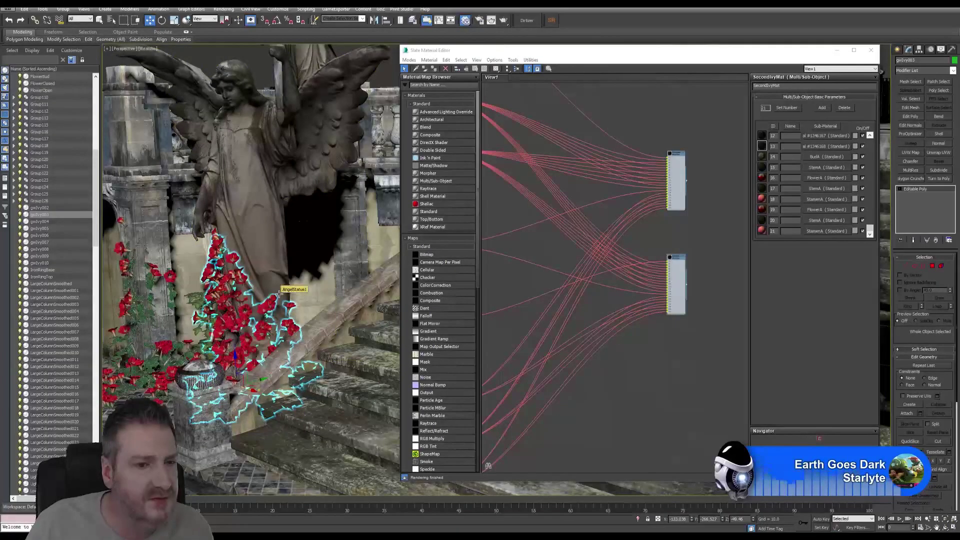
pyautogui.moveTo(279, 294); pyautogui.dragTo(297, 281, button='middle')
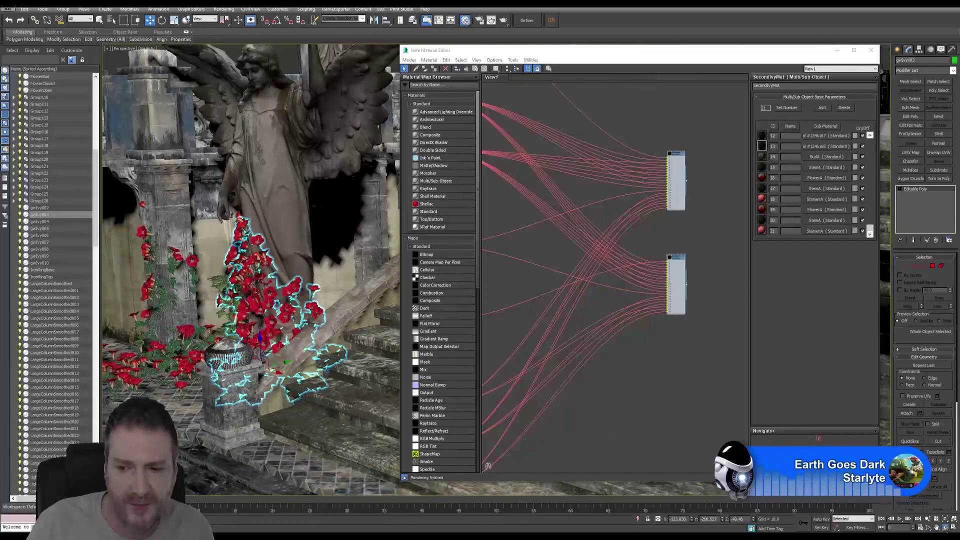
# Assign SecondIvyMat to the green ivy beside the red-flowered one at the base of the angel statue near the stairs
pyautogui.keyDown('alt'); pyautogui.moveTo(371, 297); pyautogui.dragTo(431, 302, button='middle'); pyautogui.keyUp('alt')
pyautogui.click(100, 20)
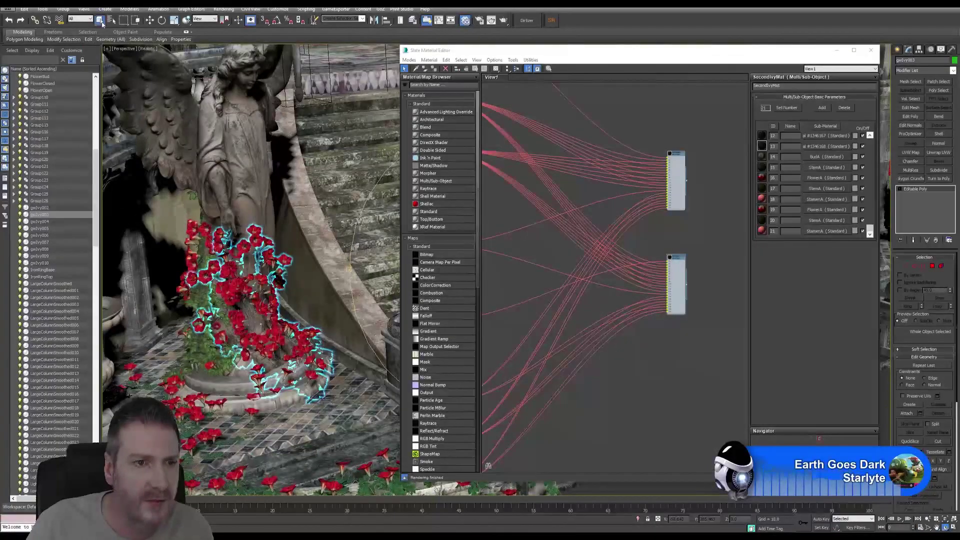
pyautogui.click(206, 350)
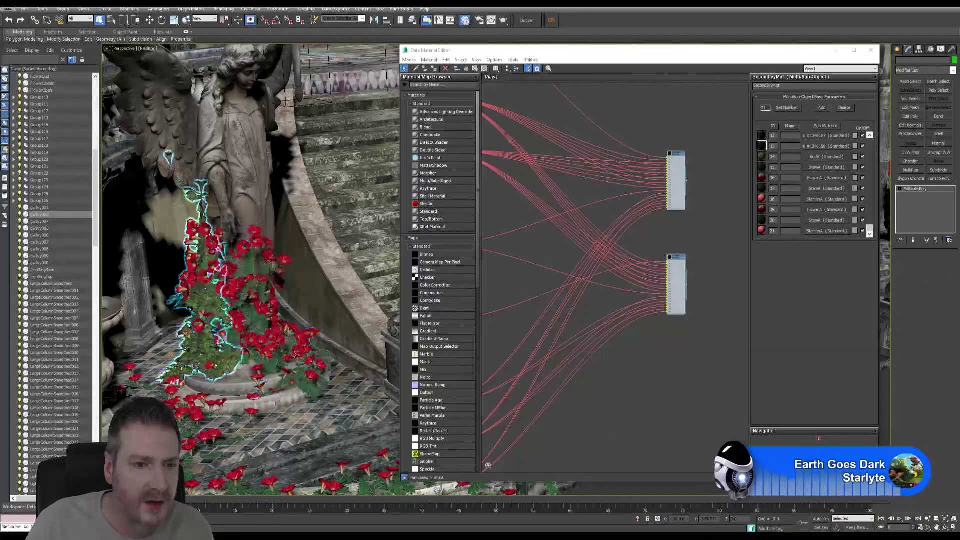
pyautogui.rightClick(678, 261)
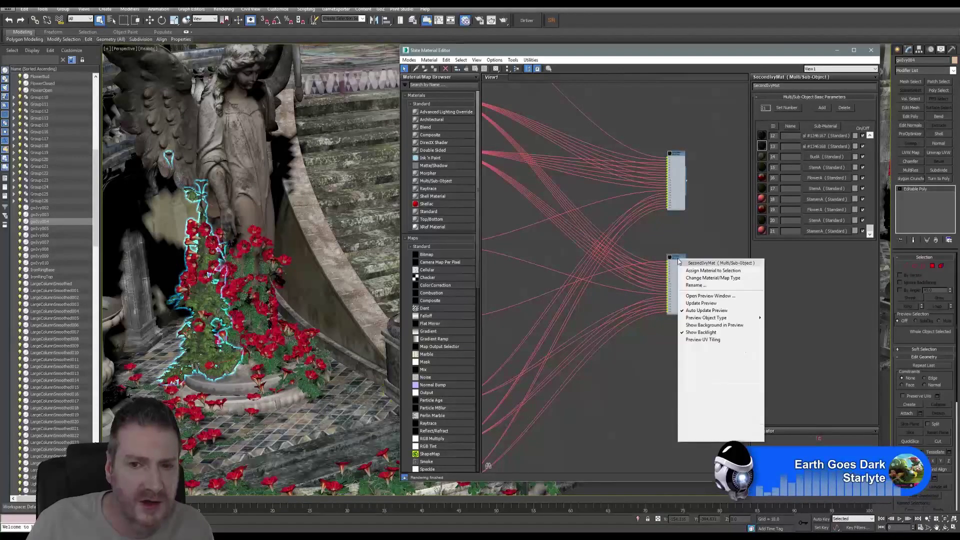
pyautogui.click(702, 271)
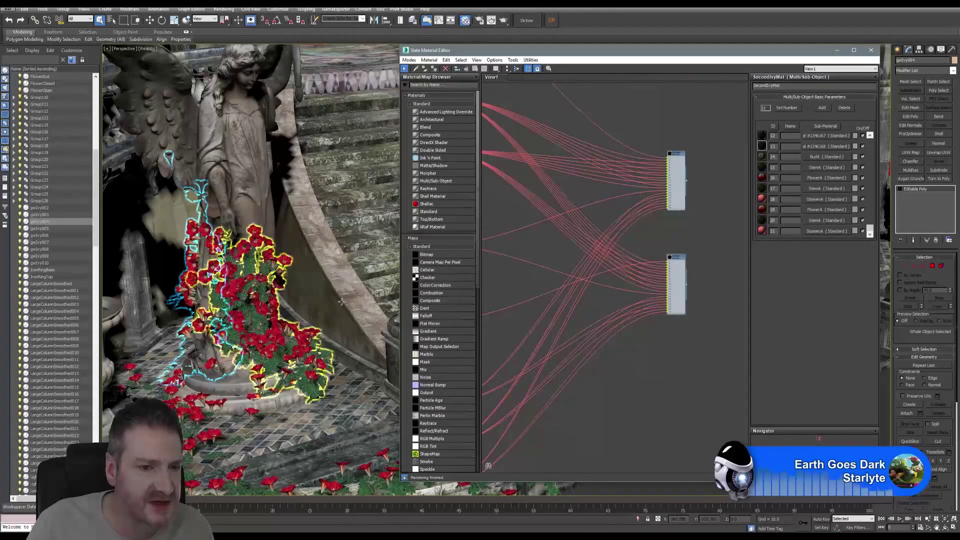
pyautogui.scroll(3, 267, 341)
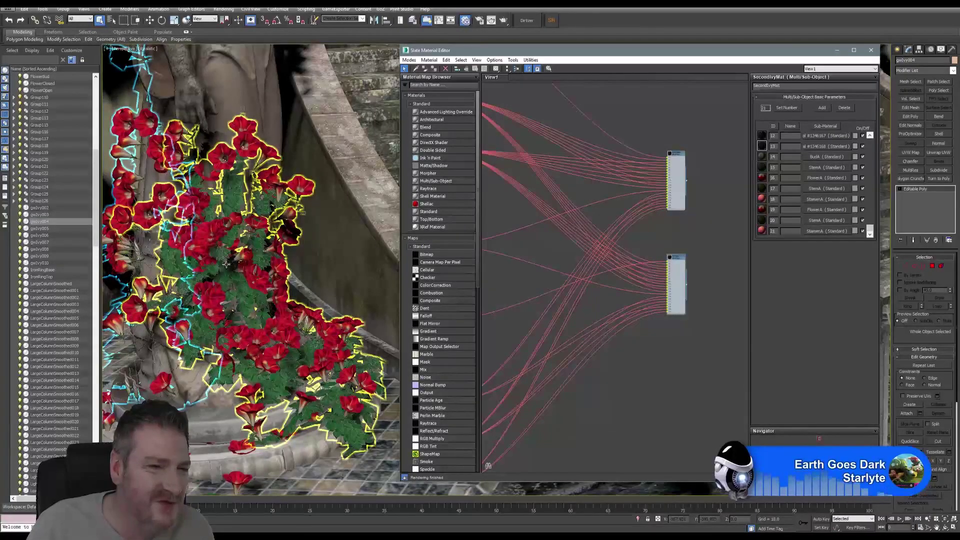
pyautogui.scroll(-4, 273, 341)
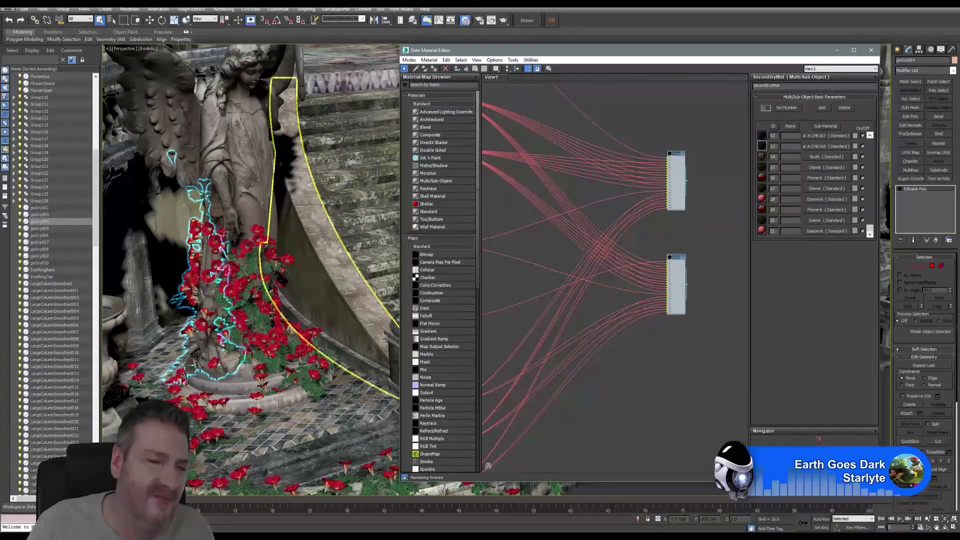
# Assign FirstIvyMat to both ivy plants hanging over the upper terrace balustrade
pyautogui.keyDown('alt'); pyautogui.moveTo(321, 242); pyautogui.dragTo(278, 314, button='middle'); pyautogui.keyUp('alt')
pyautogui.scroll(5, 300, 305)
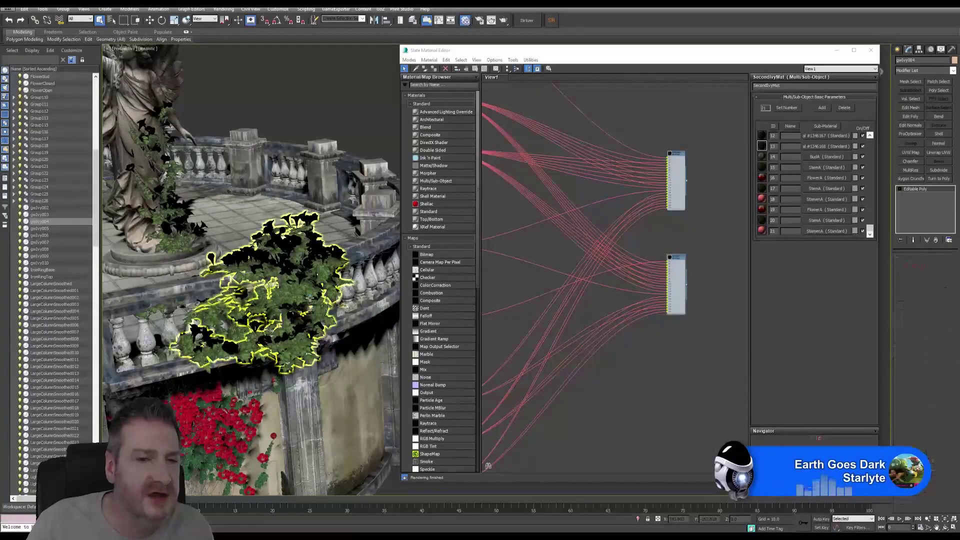
pyautogui.rightClick(675, 156)
pyautogui.click(695, 164)
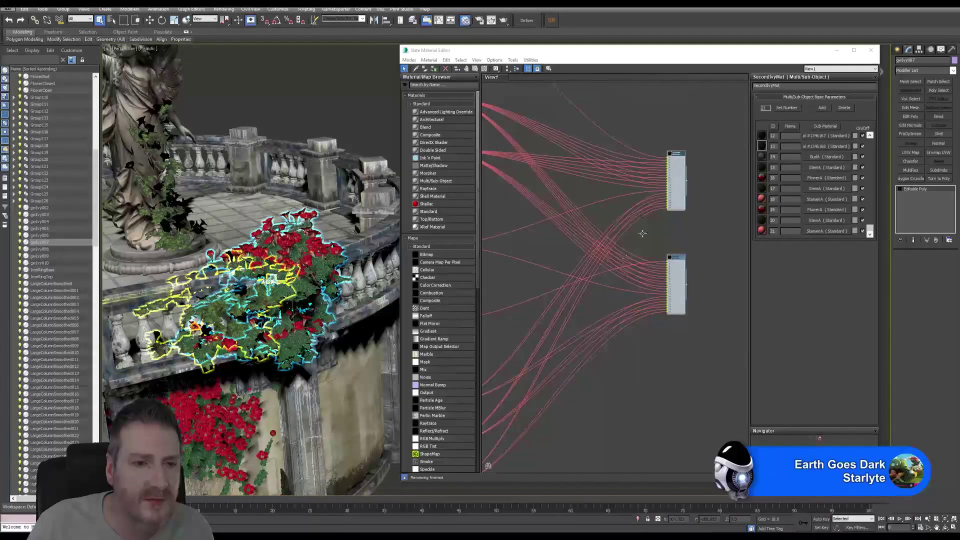
pyautogui.click(225, 320)
pyautogui.rightClick(681, 156)
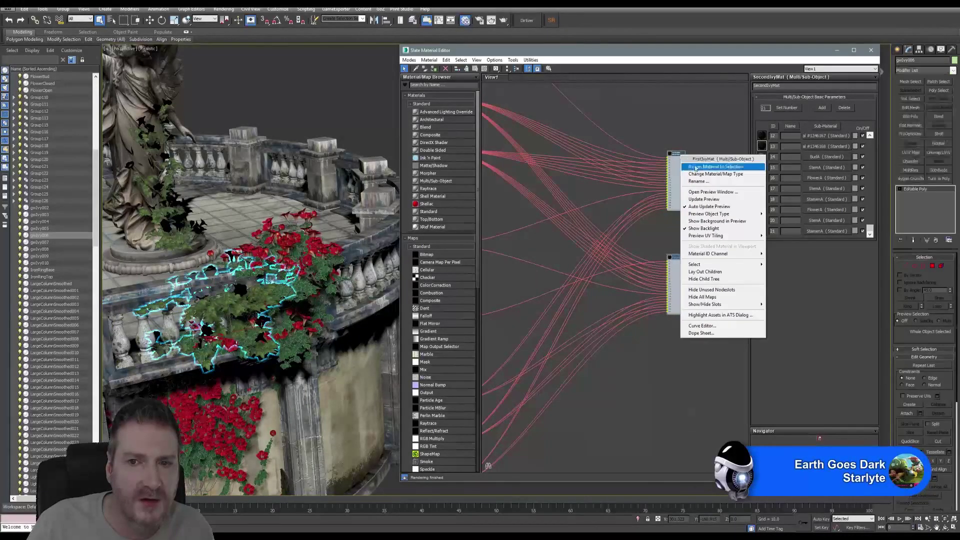
pyautogui.click(695, 167)
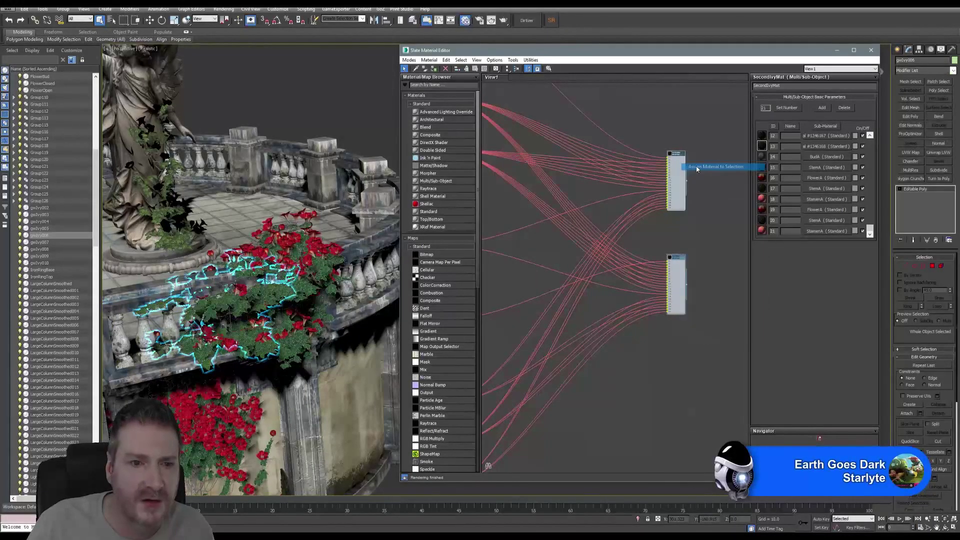
# Assign FirstIvyMat to the two ivy plants at the foot and around the body of the upper terrace statue
pyautogui.click(170, 218)
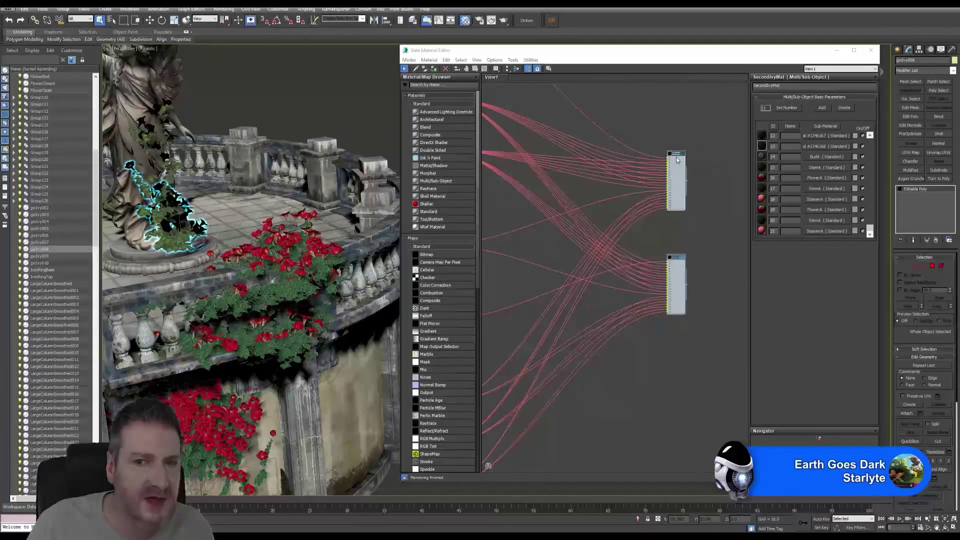
pyautogui.rightClick(678, 159)
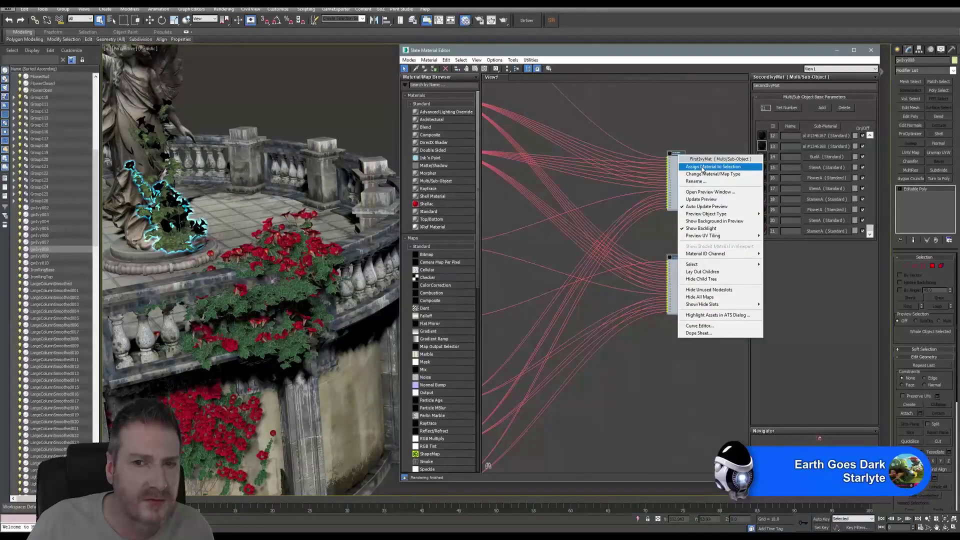
pyautogui.click(695, 162)
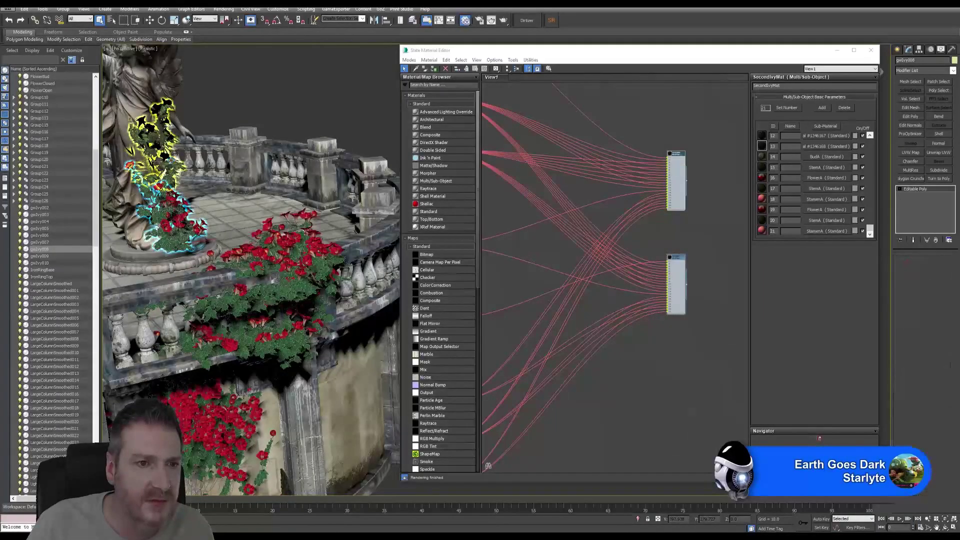
pyautogui.rightClick(676, 157)
pyautogui.click(695, 164)
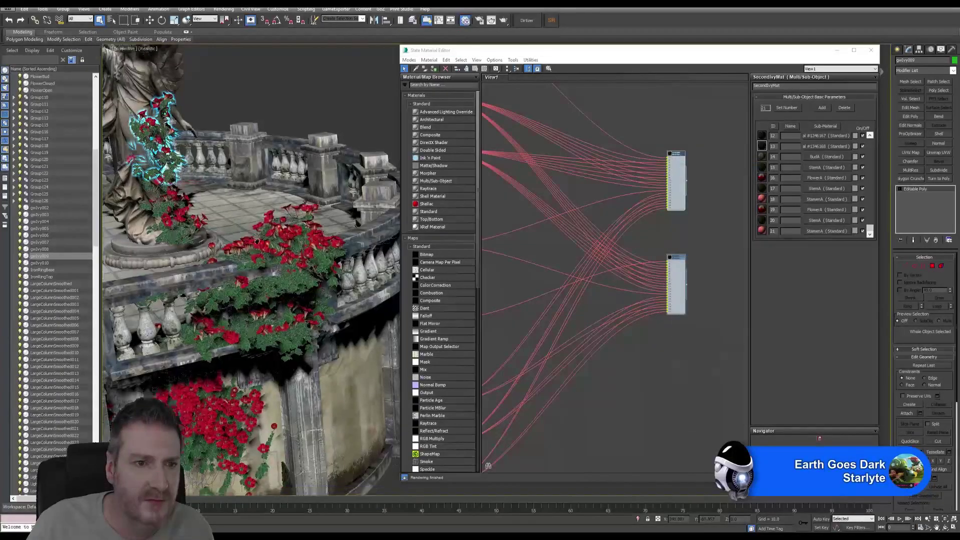
# Close the material editor and examine the flowering ivy on the lower statue, the balustrade and the upper statue
pyautogui.keyDown('alt'); pyautogui.moveTo(257, 241); pyautogui.dragTo(322, 340, button='middle'); pyautogui.keyUp('alt')
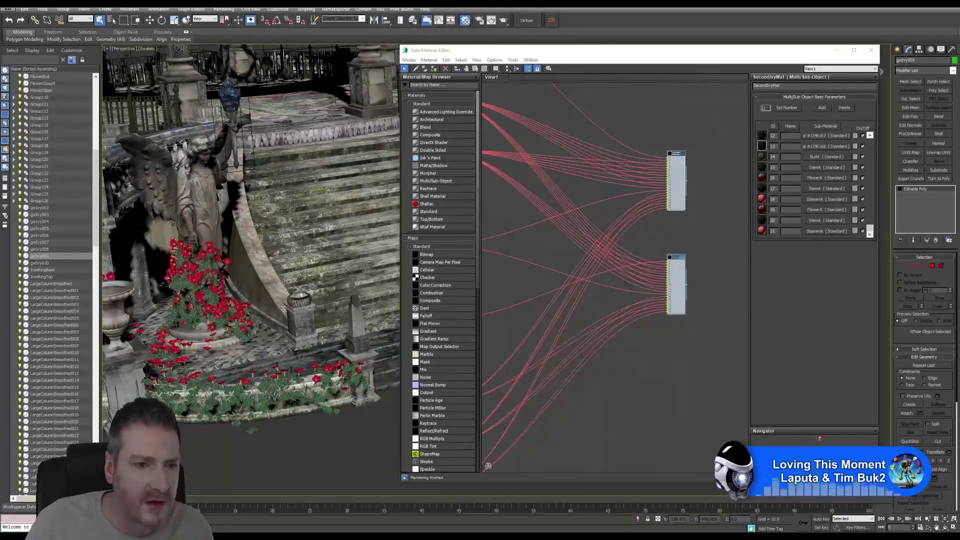
pyautogui.click(871, 51)
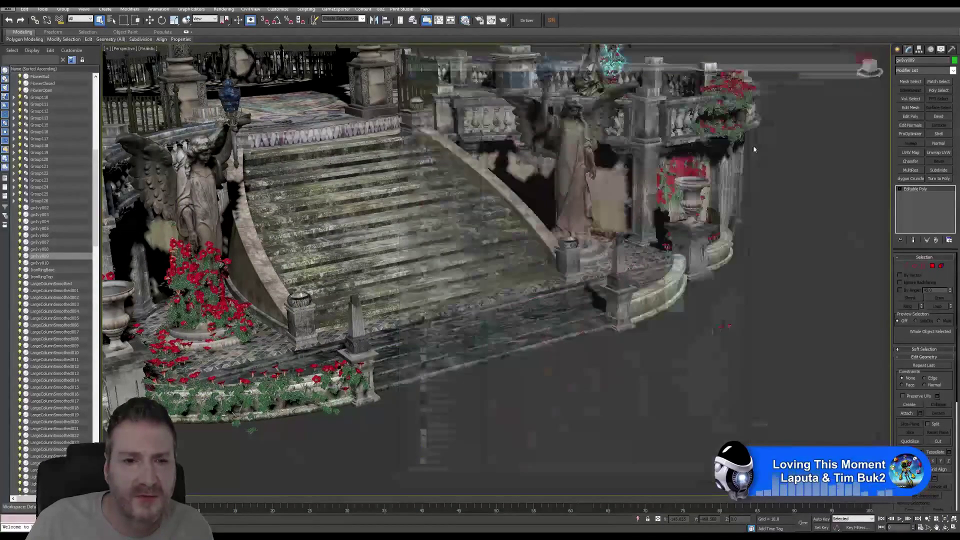
pyautogui.click(945, 527)
pyautogui.moveTo(500, 327); pyautogui.dragTo(448, 308)
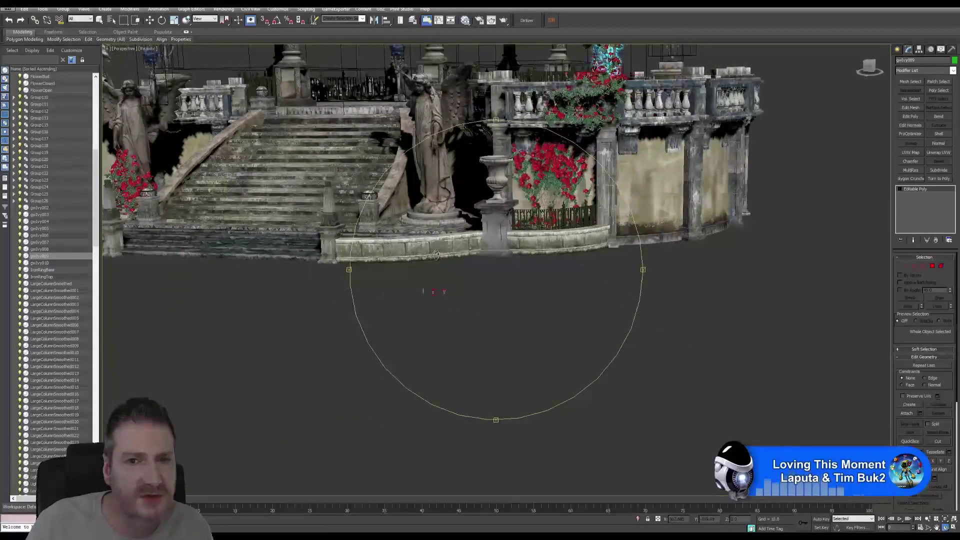
pyautogui.moveTo(486, 279); pyautogui.dragTo(685, 384, button='middle')
pyautogui.moveTo(463, 293); pyautogui.dragTo(492, 309)
pyautogui.scroll(7, 335, 331)
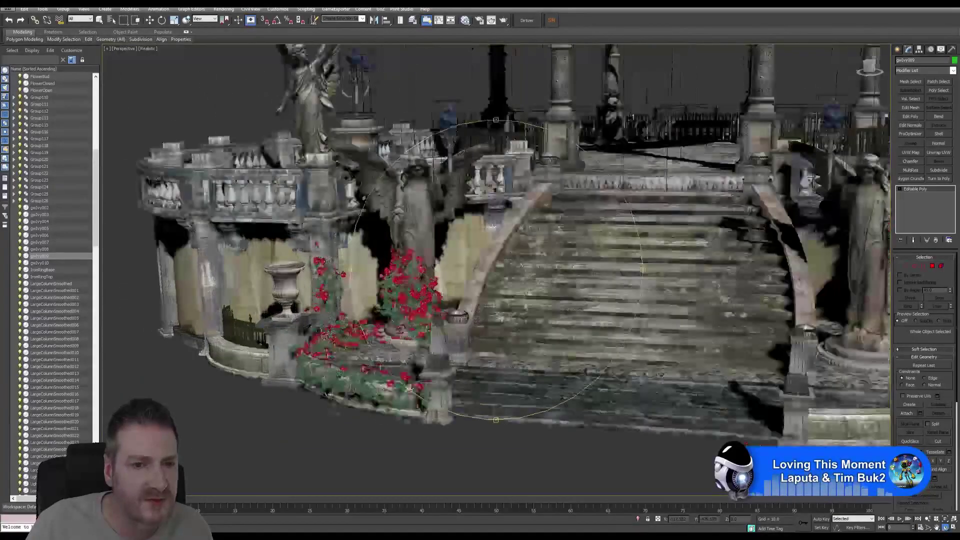
pyautogui.scroll(8, 460, 295)
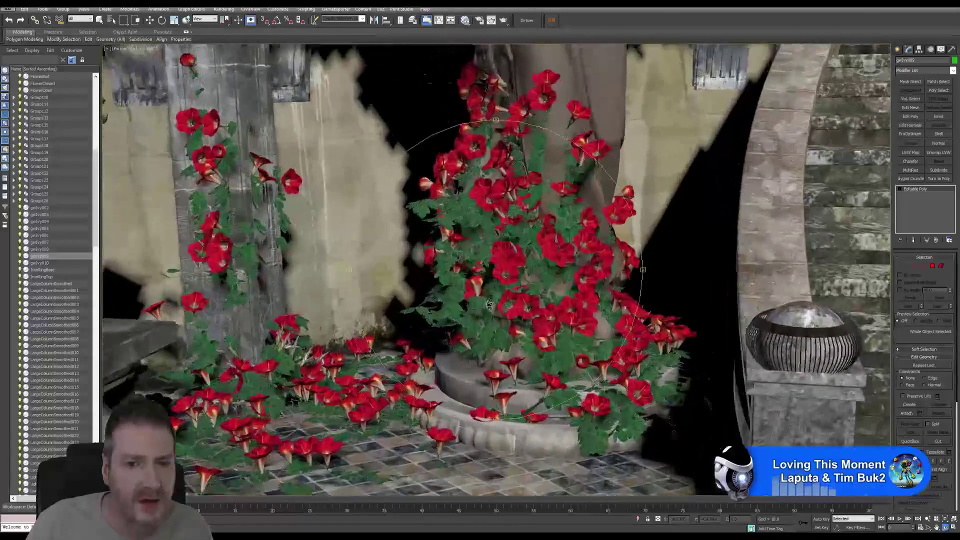
pyautogui.moveTo(489, 304); pyautogui.dragTo(446, 316)
pyautogui.scroll(-10, 464, 324)
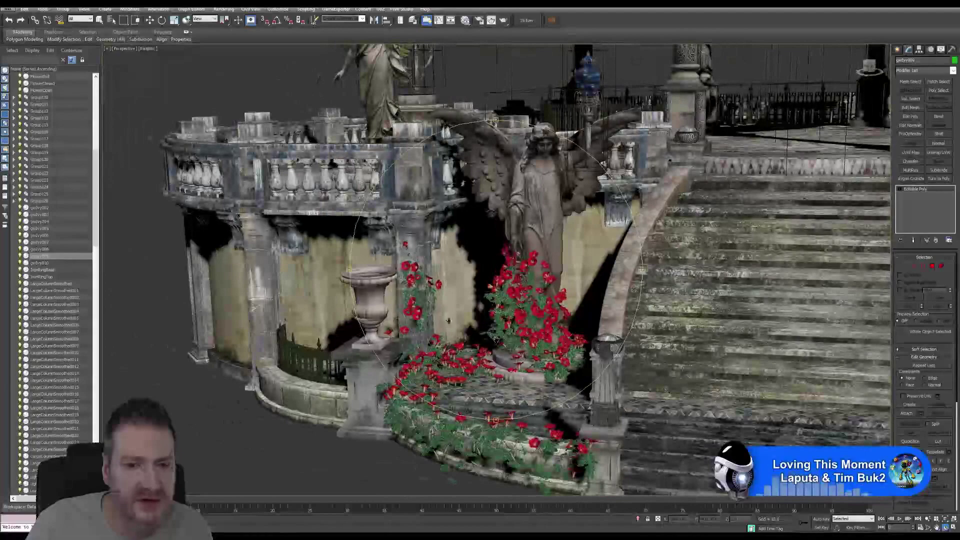
pyautogui.moveTo(449, 320); pyautogui.dragTo(430, 270)
pyautogui.scroll(10, 429, 270)
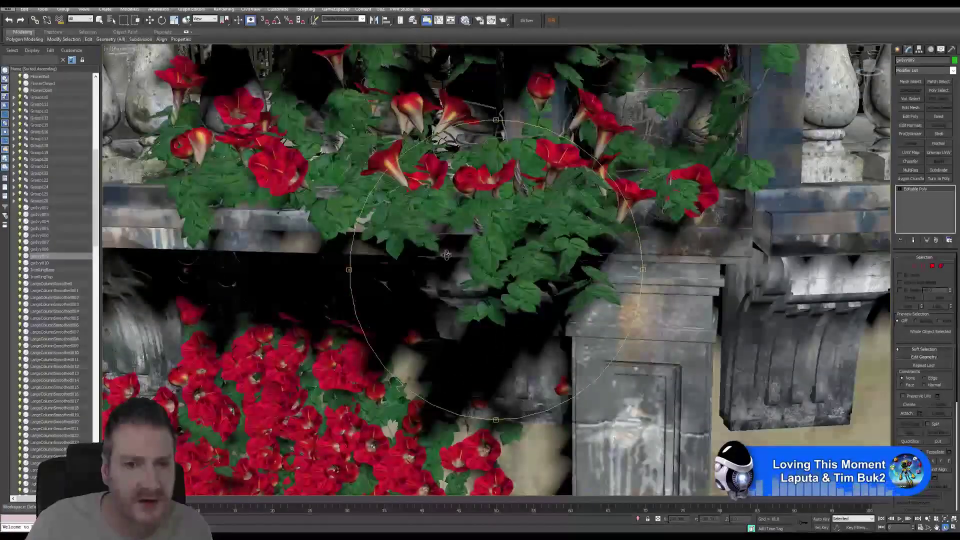
pyautogui.moveTo(429, 270); pyautogui.dragTo(416, 350, button='middle')
pyautogui.scroll(-5, 462, 316)
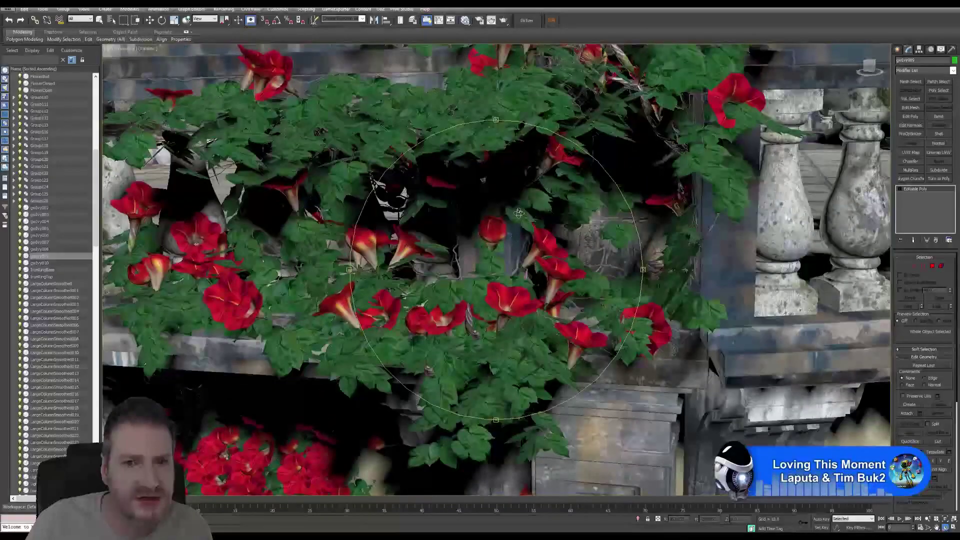
pyautogui.moveTo(462, 316); pyautogui.dragTo(516, 228)
pyautogui.moveTo(516, 228); pyautogui.dragTo(458, 347, button='middle')
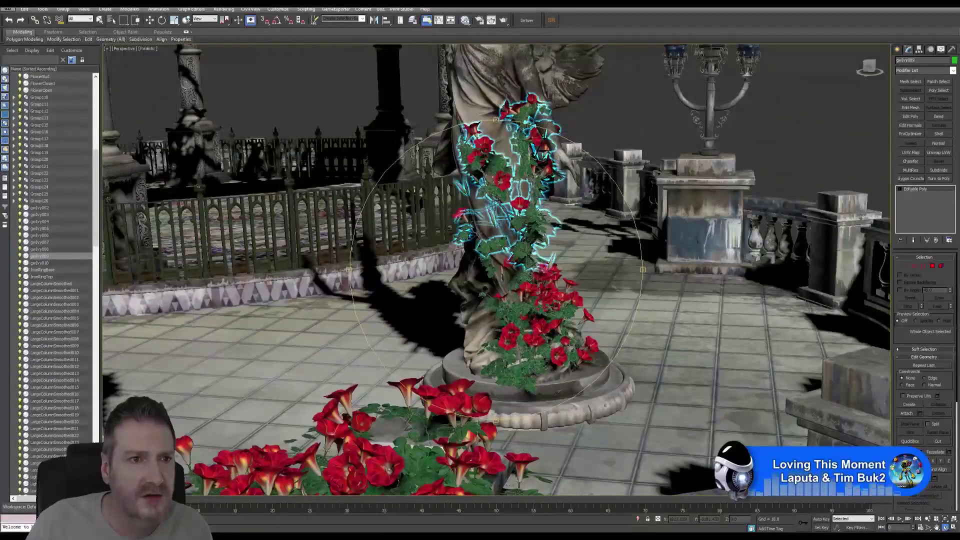
# Deselect the ivy and examine the upper statue's flowers and leaves, and the ivy across the whole terrace
pyautogui.click(99, 20)
pyautogui.click(799, 125)
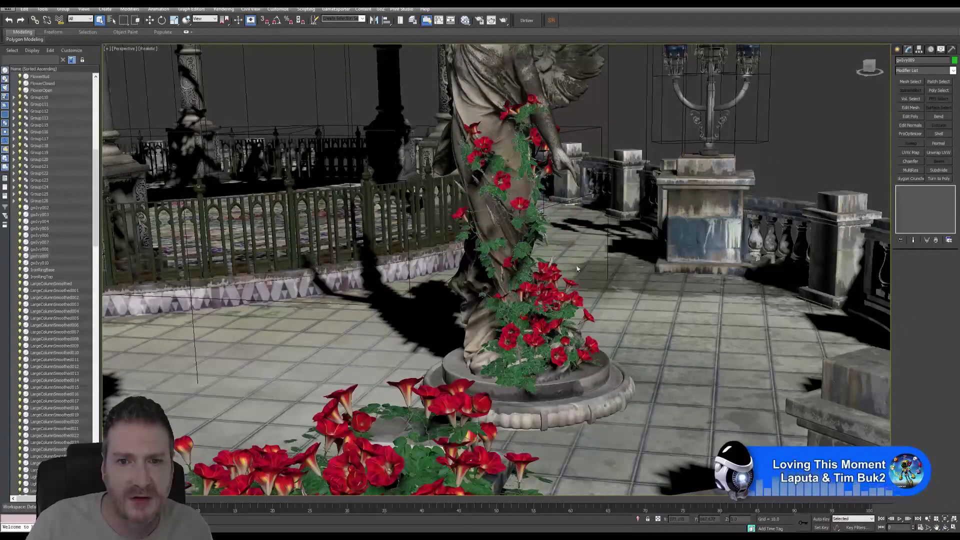
pyautogui.scroll(5, 533, 280)
pyautogui.scroll(2, 791, 149)
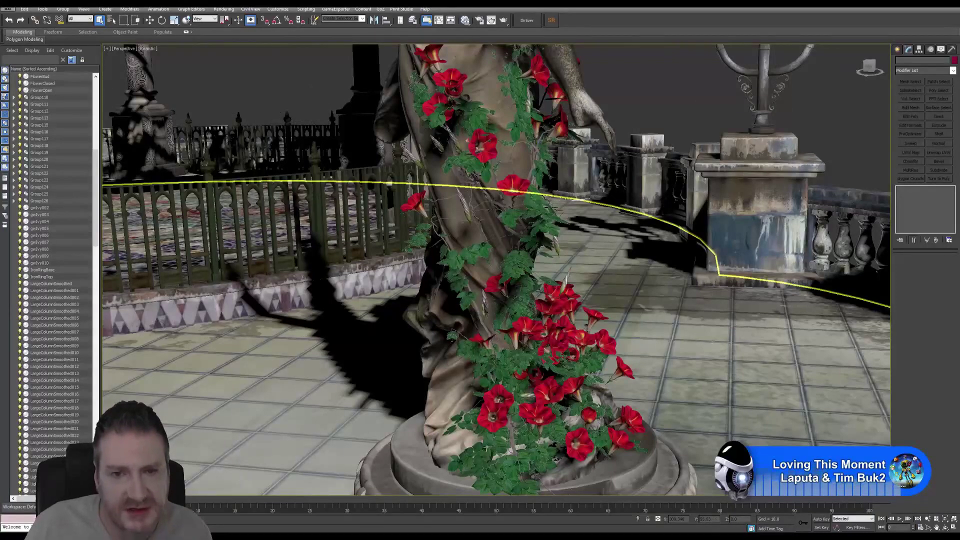
pyautogui.click(944, 528)
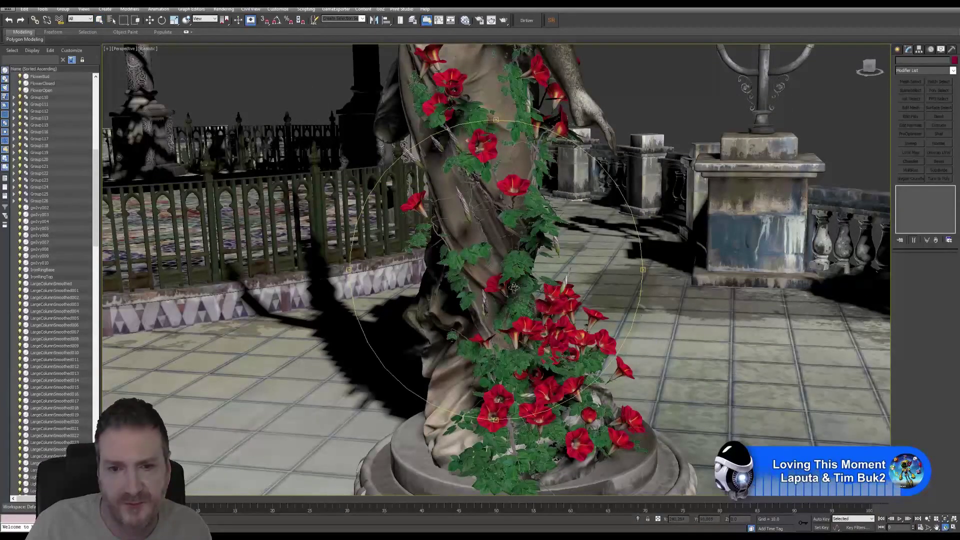
pyautogui.moveTo(513, 289); pyautogui.dragTo(591, 306)
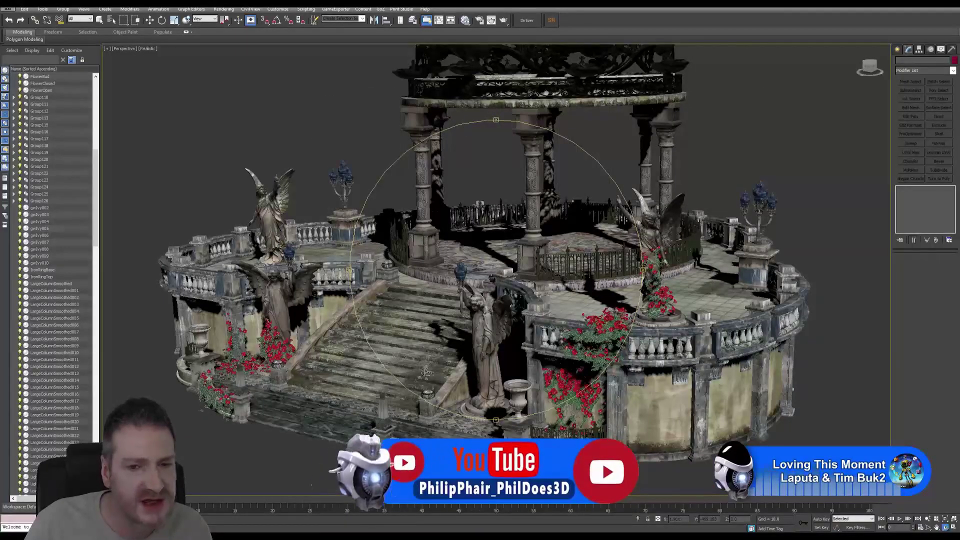
pyautogui.moveTo(539, 320); pyautogui.dragTo(557, 311)
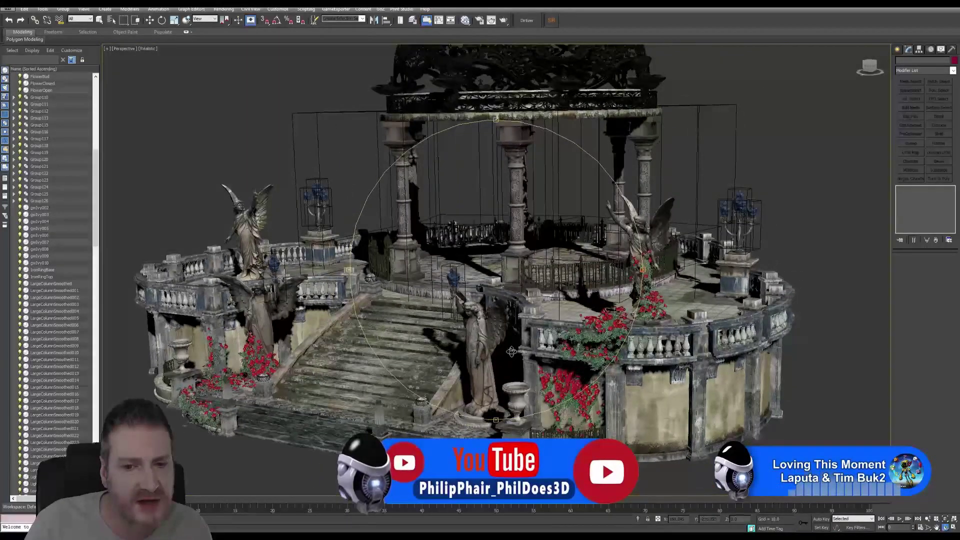
pyautogui.scroll(4, 597, 299)
pyautogui.moveTo(598, 298); pyautogui.dragTo(605, 296, button='middle')
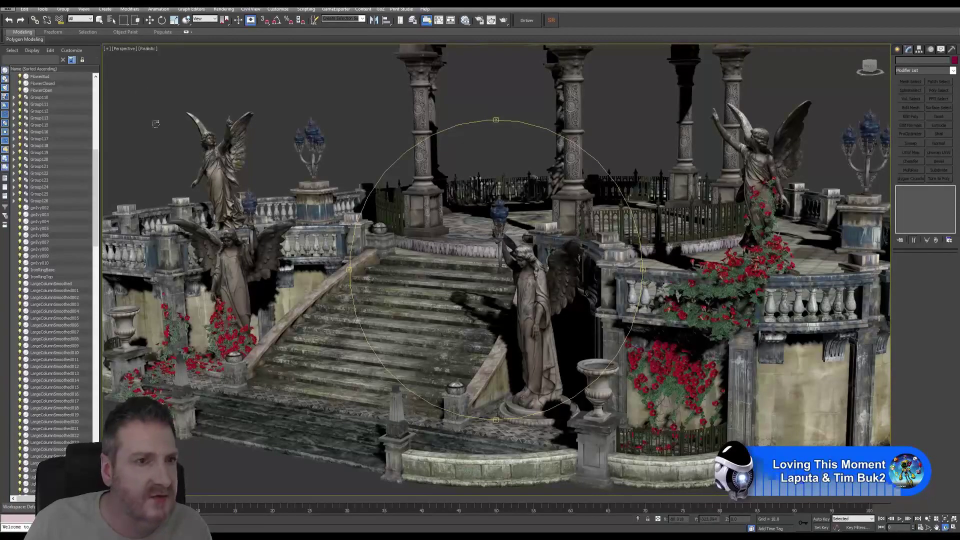
# Save the garden terrace scene under its current file name
pyautogui.click(99, 21)
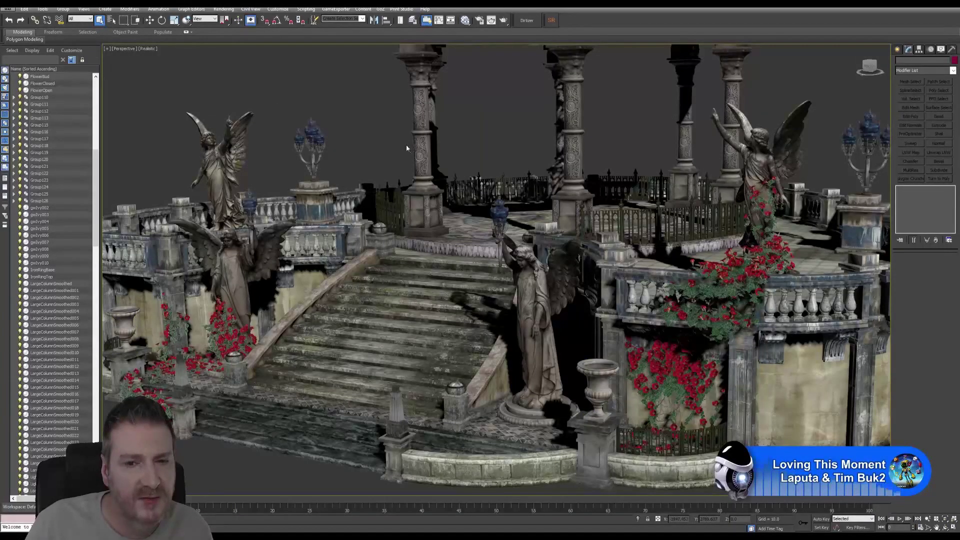
pyautogui.click(4, 9)
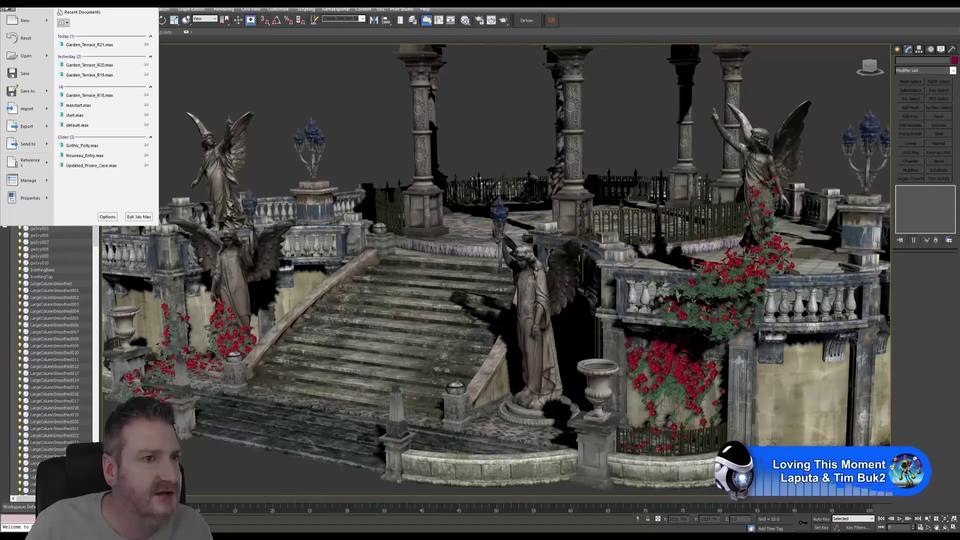
pyautogui.click(30, 74)
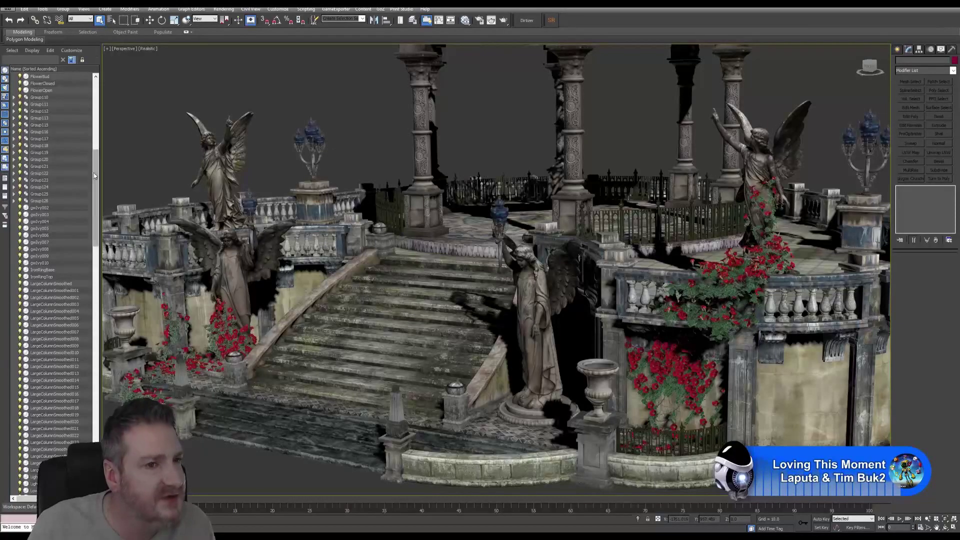
# Select Box060 from the scene object list and examine that curved balustrade piece beside the stairs
pyautogui.scroll(15, 94, 175)
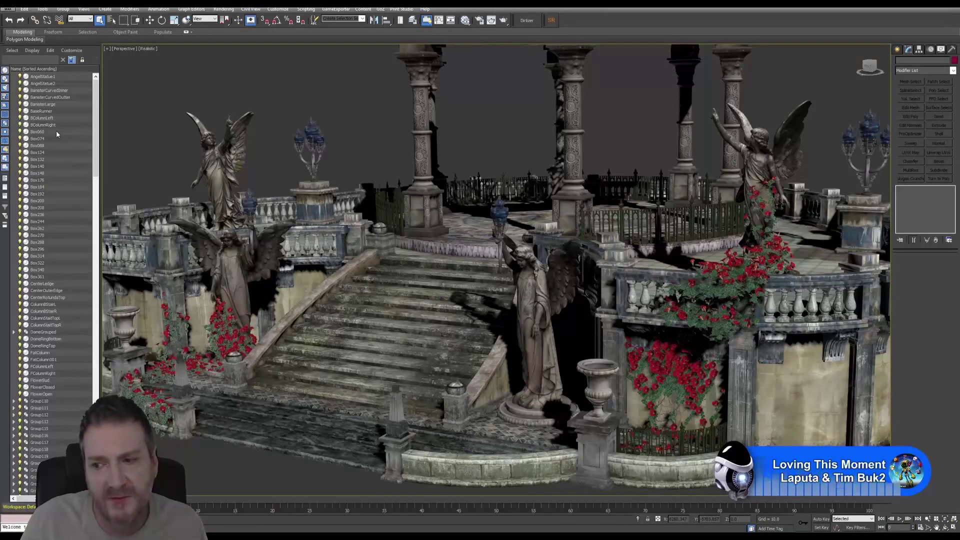
pyautogui.click(43, 131)
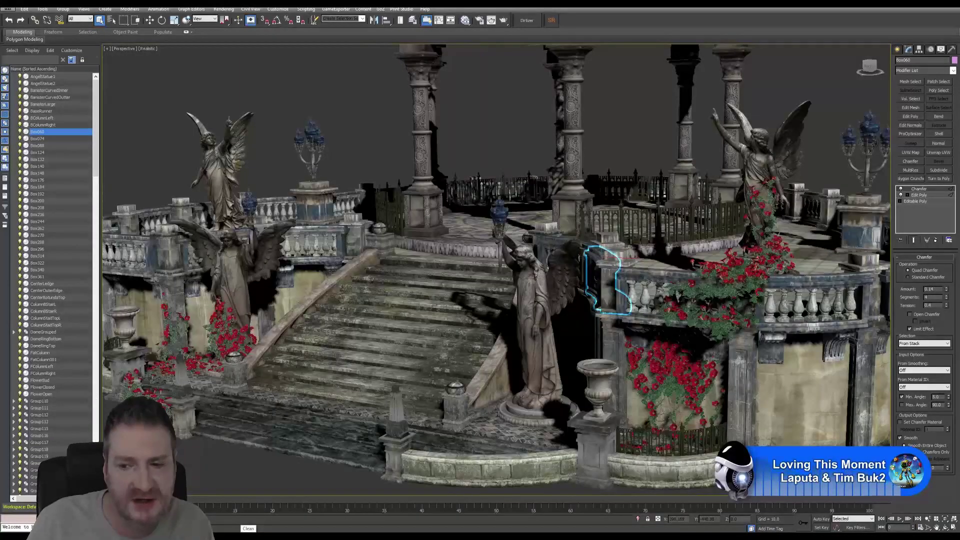
pyautogui.click(945, 528)
pyautogui.moveTo(583, 299); pyautogui.dragTo(606, 315)
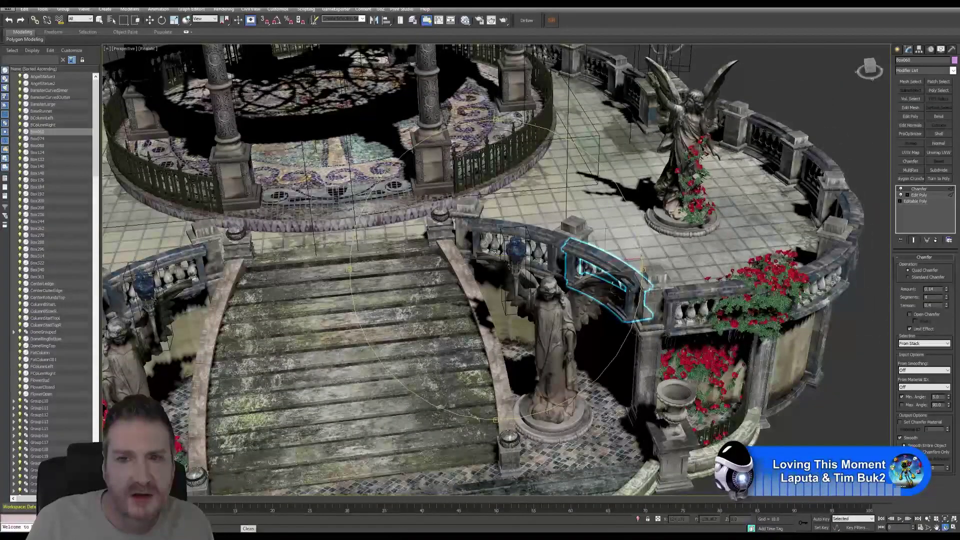
# Rename the selected curved balustrade piece beside the stairs as InnerCurveBRO
pyautogui.click(100, 20)
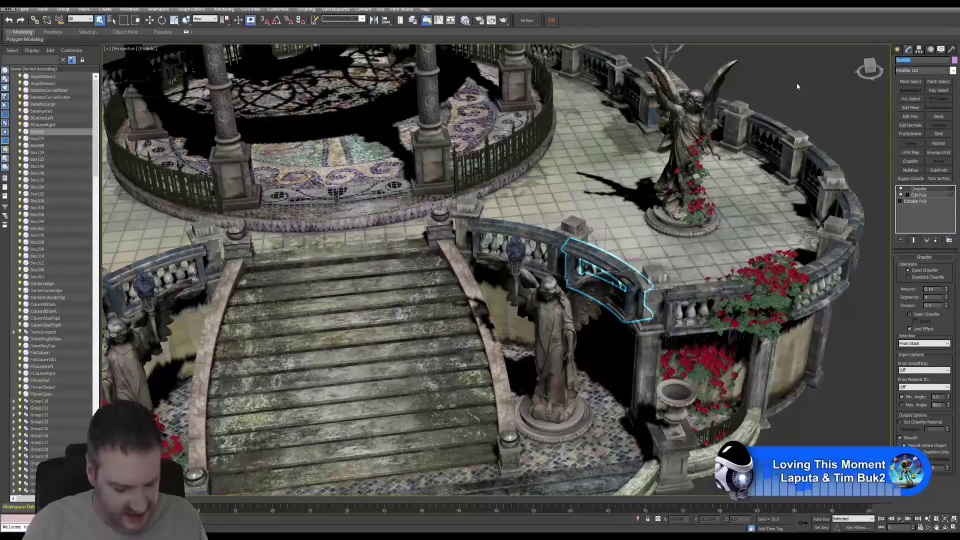
pyautogui.write('Bri')
pyautogui.write('erC')
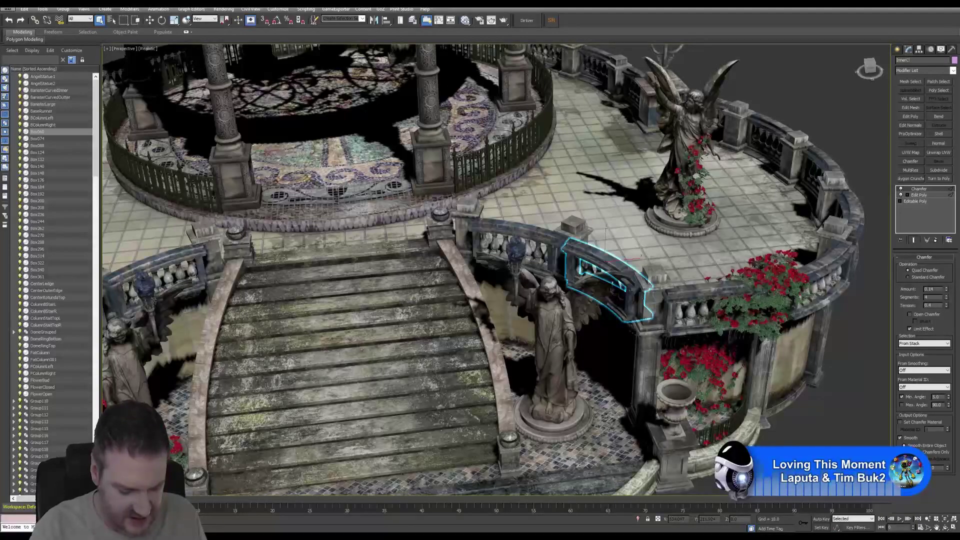
pyautogui.write('urveBRO')
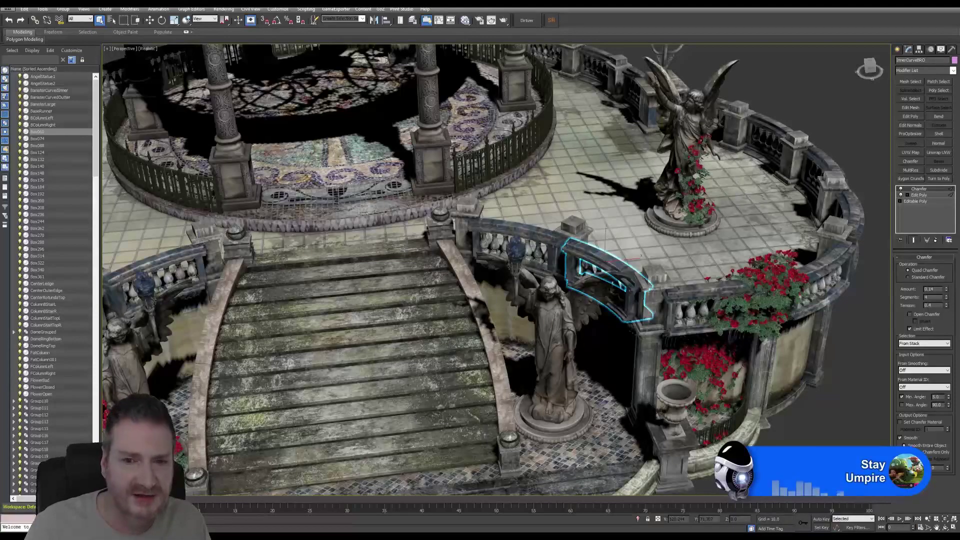
# Rename Box074, the adjoining curved balustrade piece nearer the stairs, as InnerCurveBRI
pyautogui.click(545, 234)
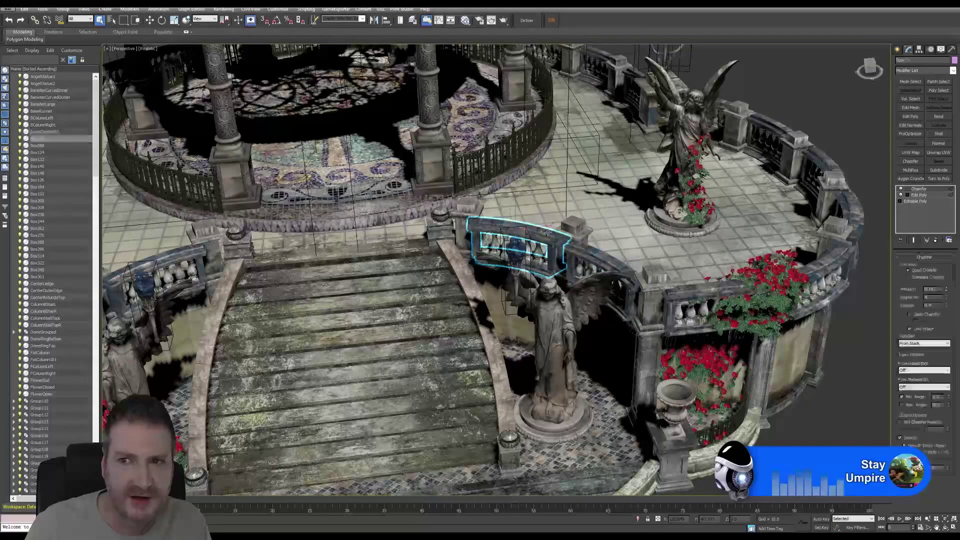
pyautogui.click(603, 254)
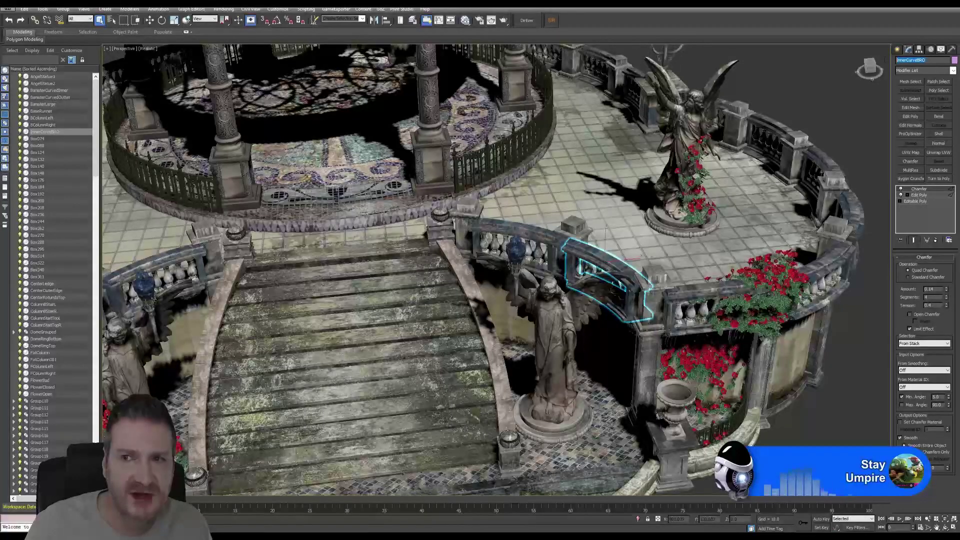
pyautogui.click(555, 259)
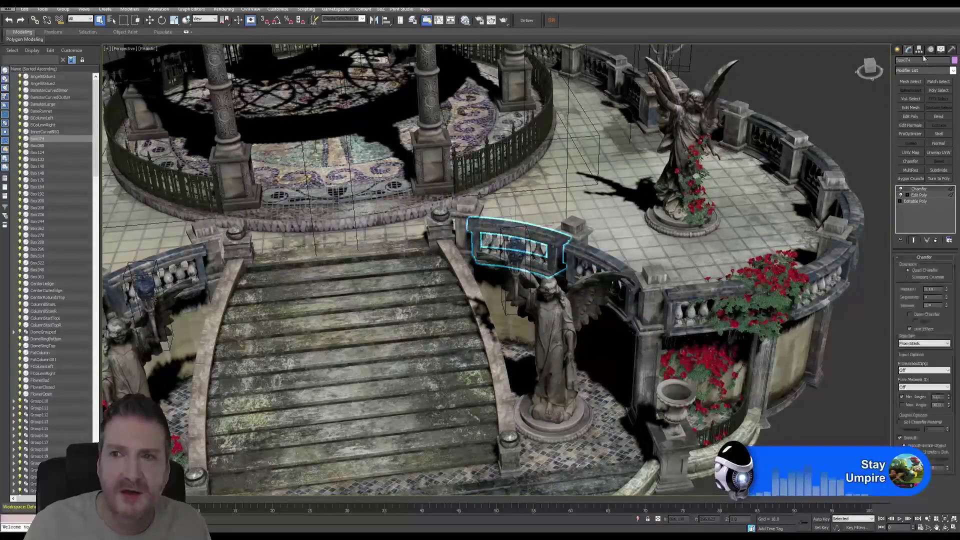
pyautogui.moveTo(924, 59); pyautogui.dragTo(884, 73)
pyautogui.write('InnerCurveBRO')
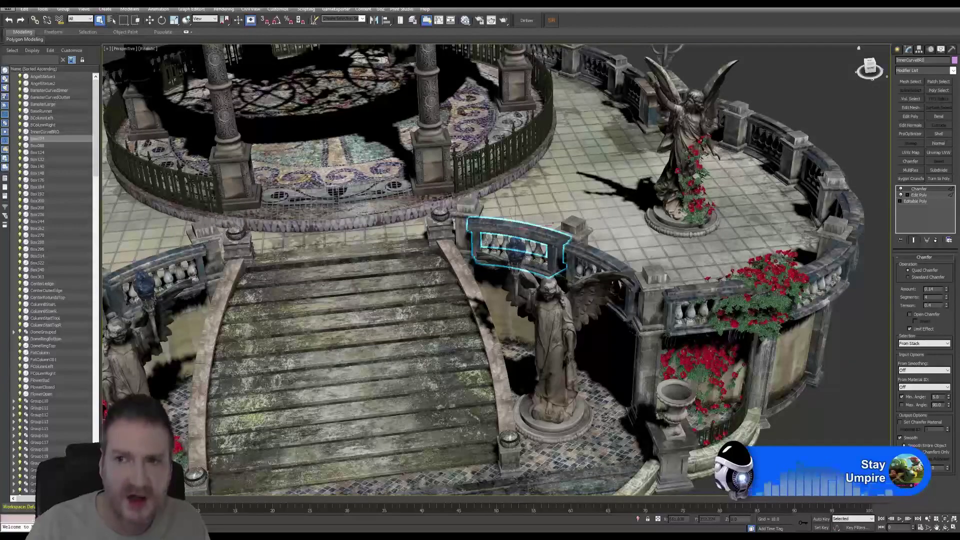
# Rename the outer curved balustrade piece behind the winged statue on the left side of the stairs as InnerCurveBLO
pyautogui.click(151, 283)
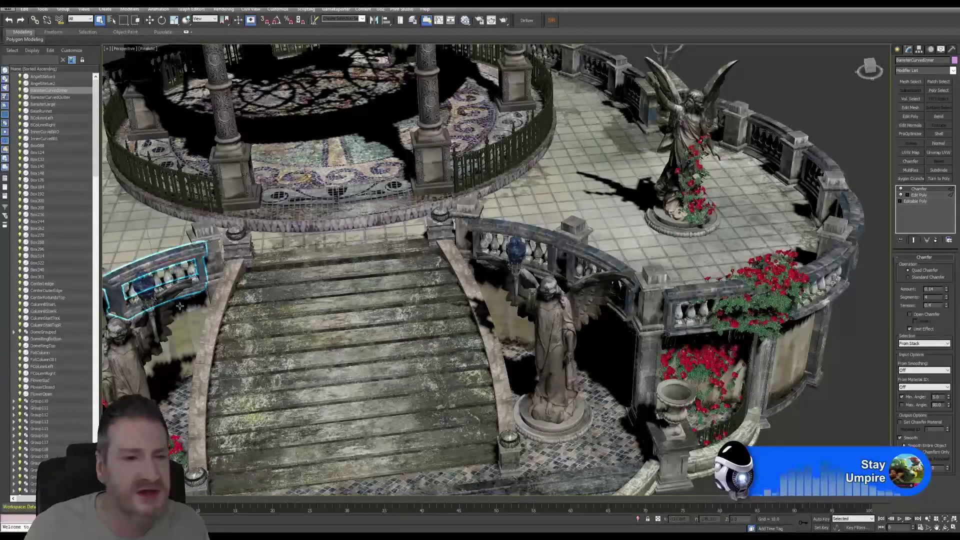
pyautogui.moveTo(180, 306); pyautogui.dragTo(250, 265, button='middle')
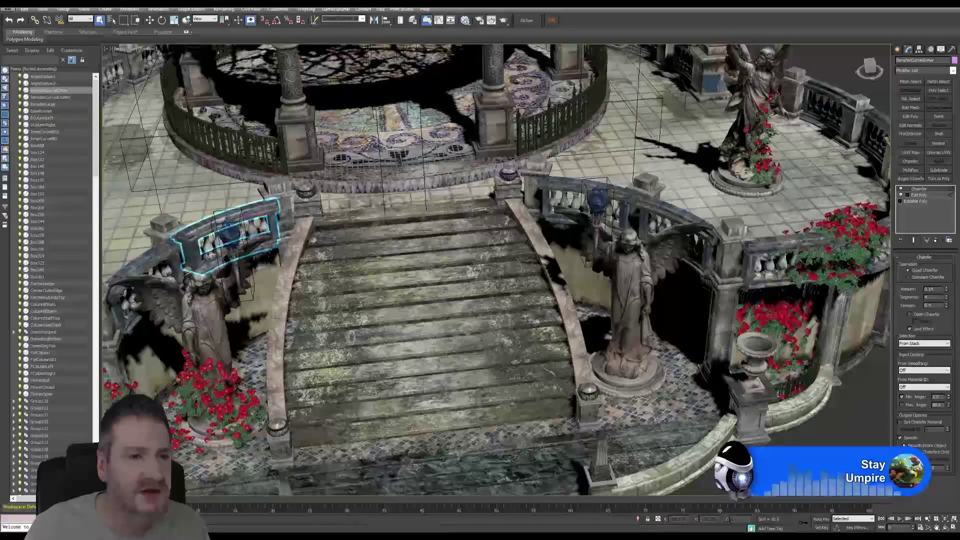
pyautogui.click(148, 264)
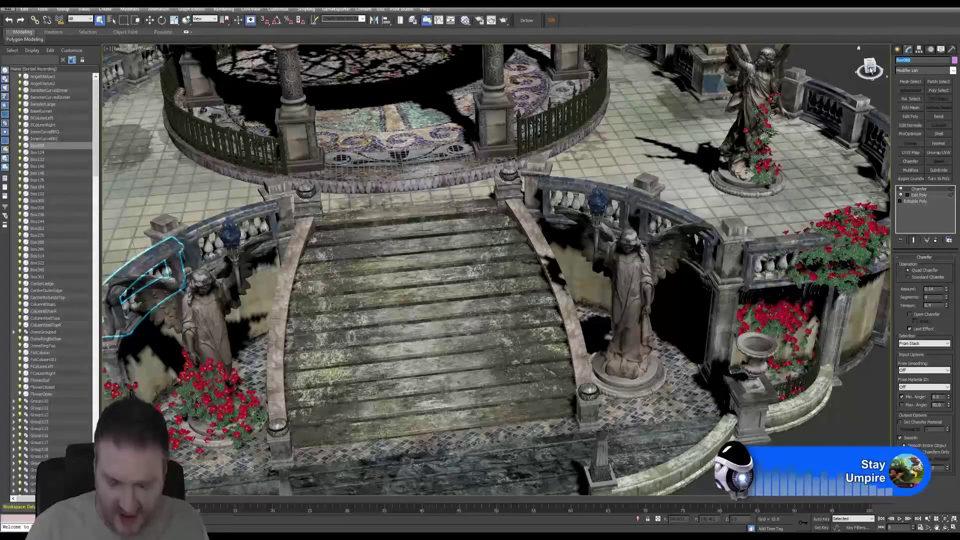
pyautogui.write('InnerCurveBRO1')
pyautogui.press('BackSpace')
pyautogui.press('BackSpace')
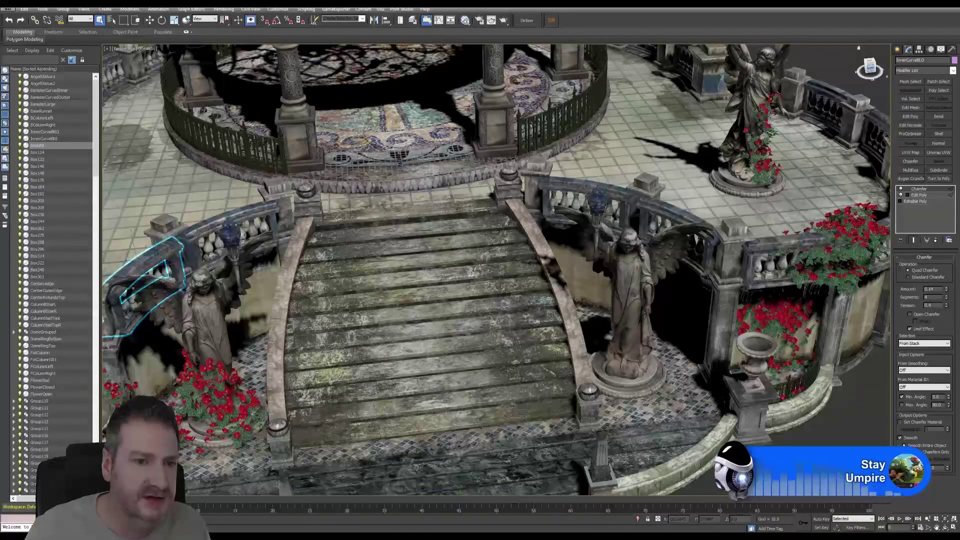
# Rename BanisterCurvedInner, the curved balustrade piece directly left of the stairs, as InnerCurveBLI
pyautogui.click(257, 211)
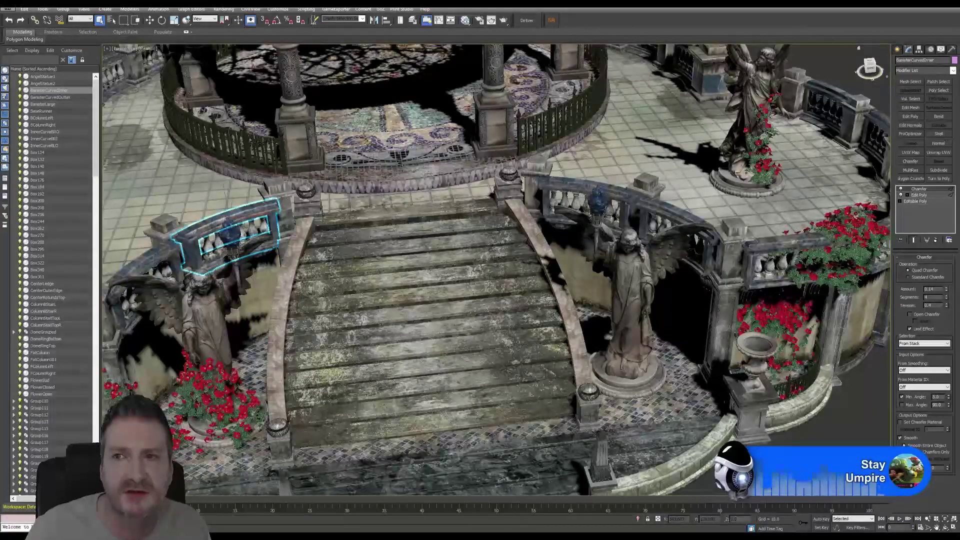
pyautogui.write('InnerCurveBRO')
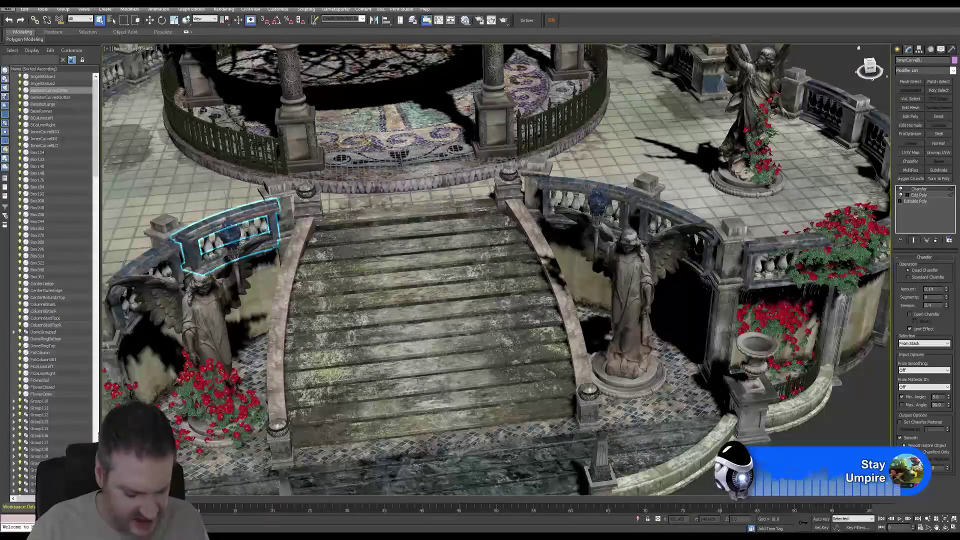
pyautogui.write('I')
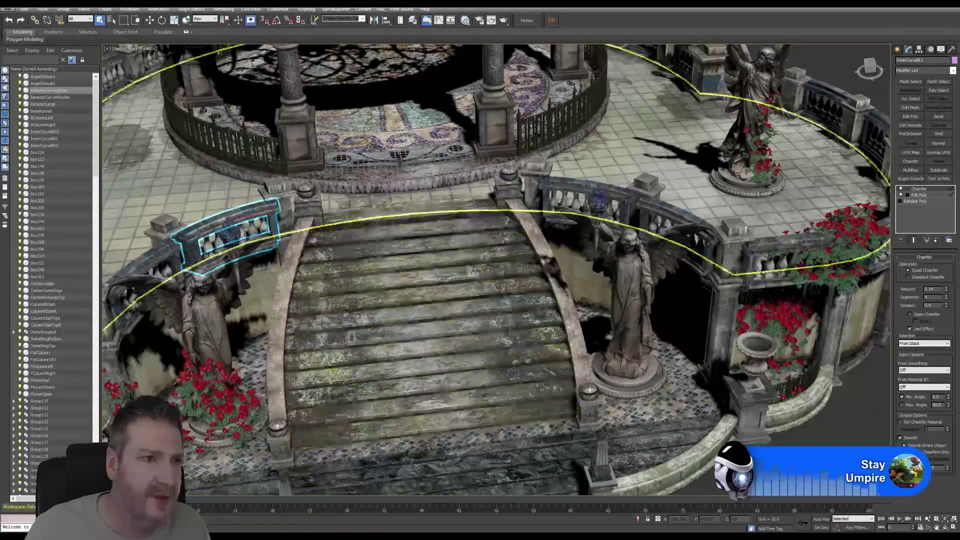
# Select Box124 from the scene object list and examine that outer balustrade section from outside the terrace
pyautogui.click(47, 153)
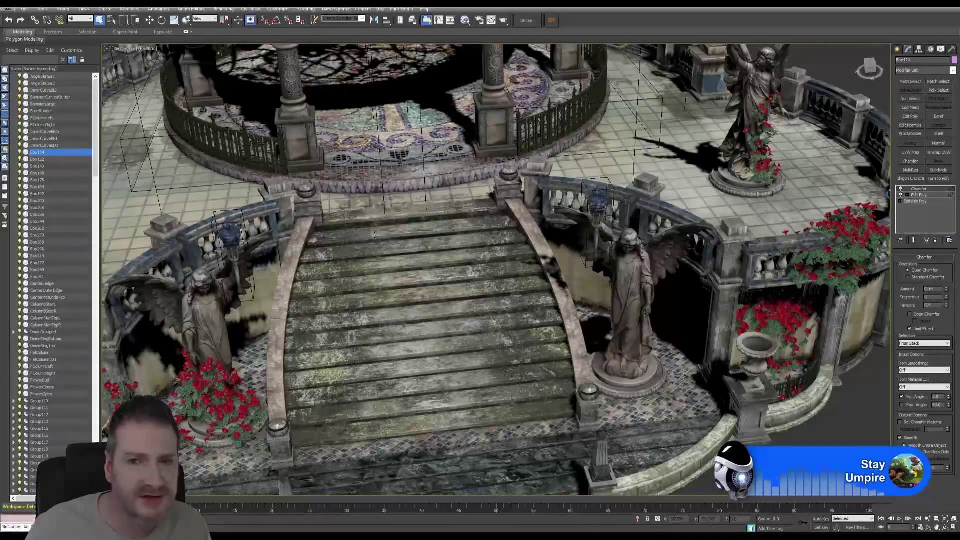
pyautogui.scroll(-3, 374, 235)
pyautogui.moveTo(374, 235); pyautogui.dragTo(461, 420, button='middle')
pyautogui.scroll(-3, 461, 420)
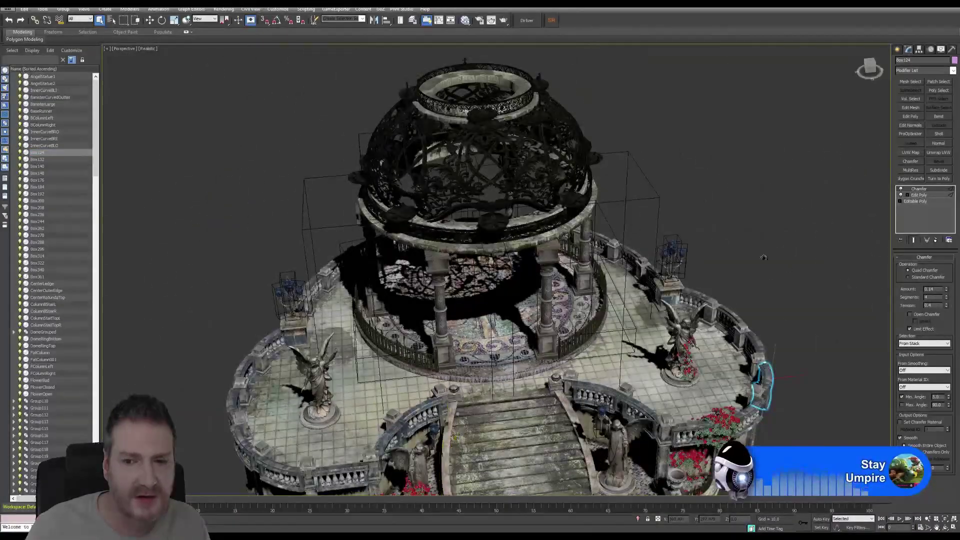
pyautogui.scroll(6, 806, 429)
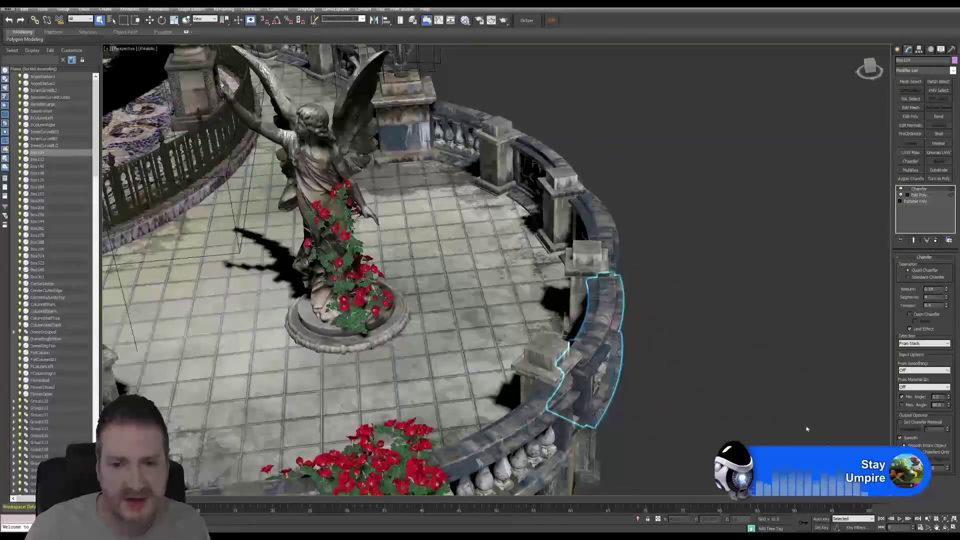
pyautogui.click(945, 528)
pyautogui.moveTo(580, 338); pyautogui.dragTo(448, 273)
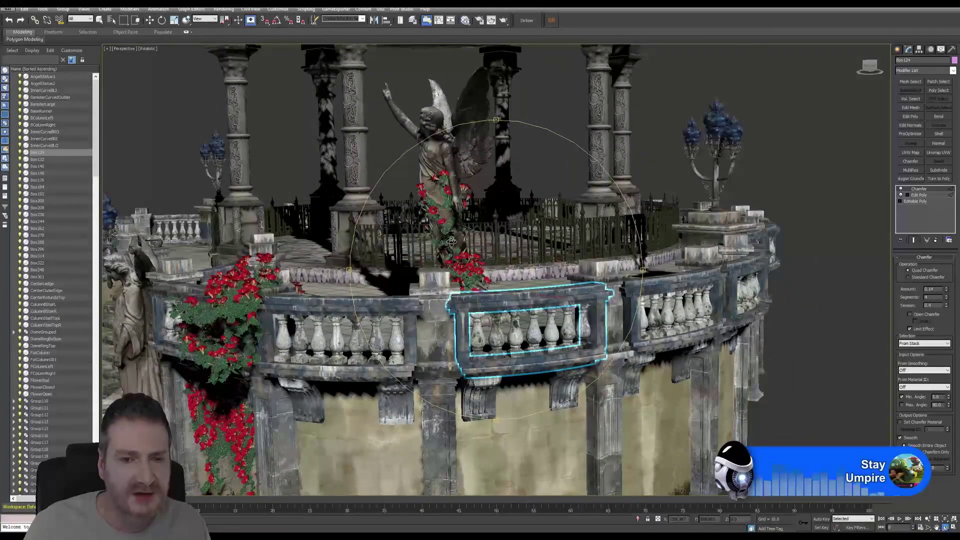
pyautogui.scroll(2, 452, 239)
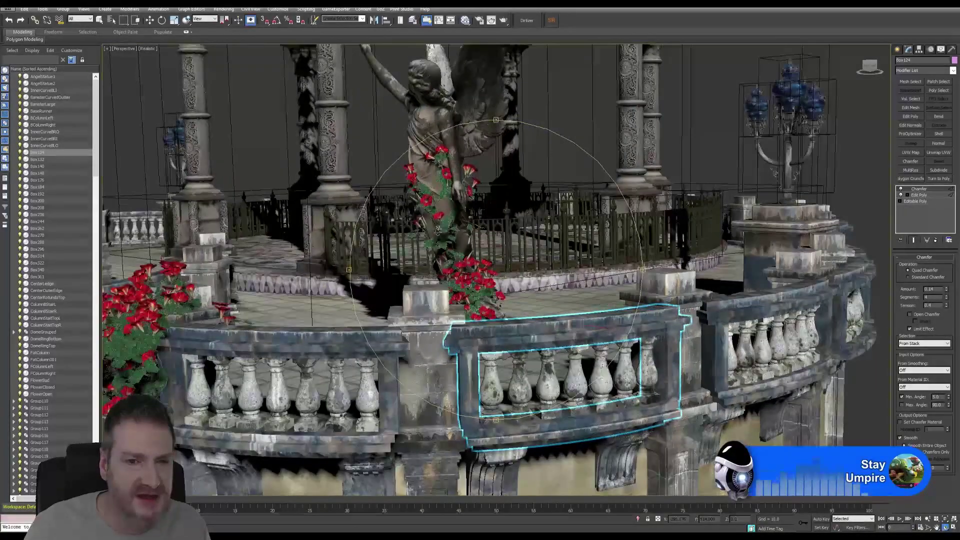
pyautogui.scroll(2, 450, 227)
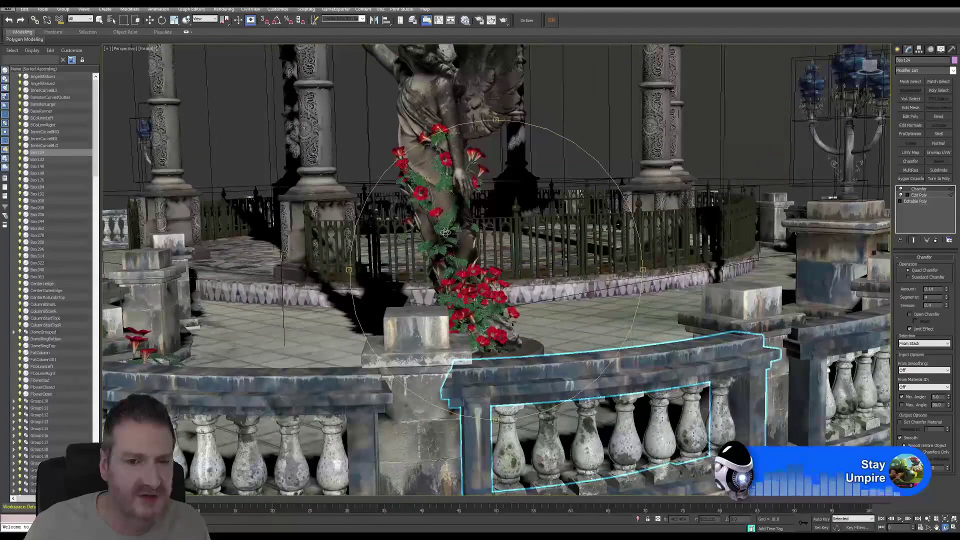
pyautogui.scroll(3, 449, 240)
pyautogui.scroll(-3, 449, 253)
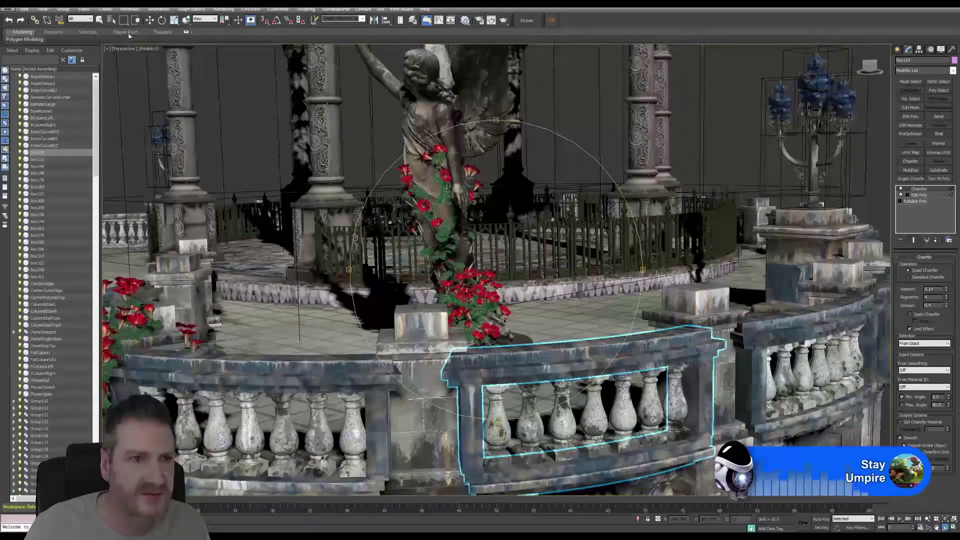
# Select the flowering ivy on the angel statue and examine its flowers and leaves up close
pyautogui.click(100, 21)
pyautogui.moveTo(320, 317); pyautogui.dragTo(442, 284, button='middle')
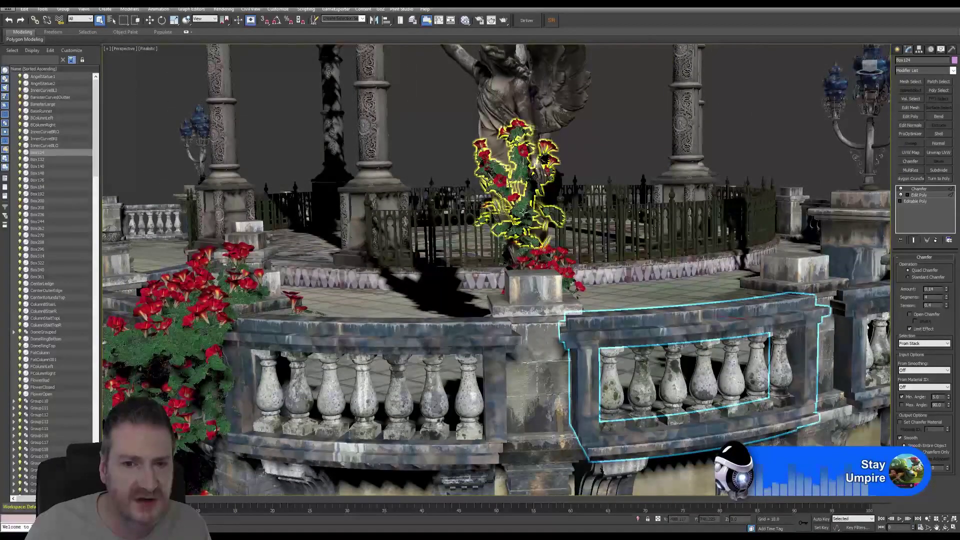
pyautogui.click(543, 220)
pyautogui.scroll(2, 543, 220)
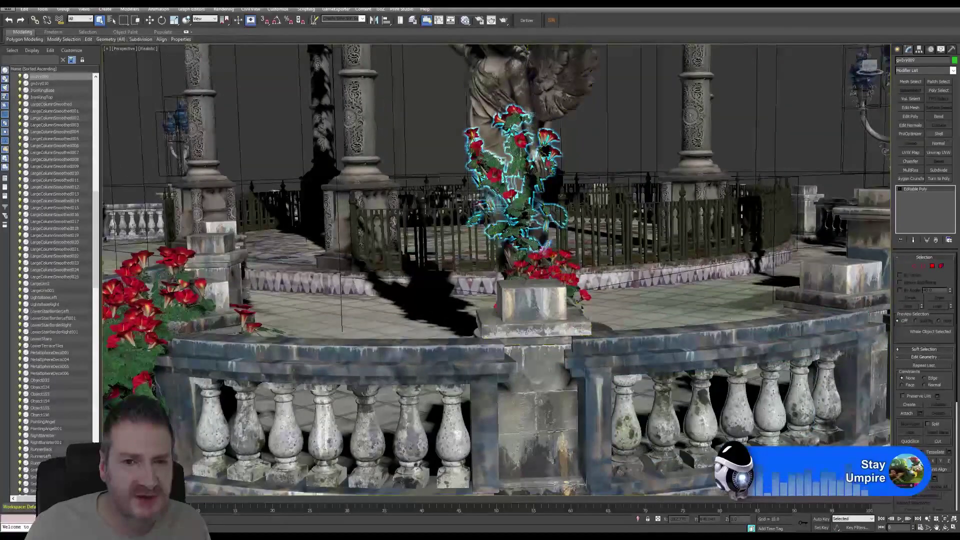
pyautogui.click(945, 520)
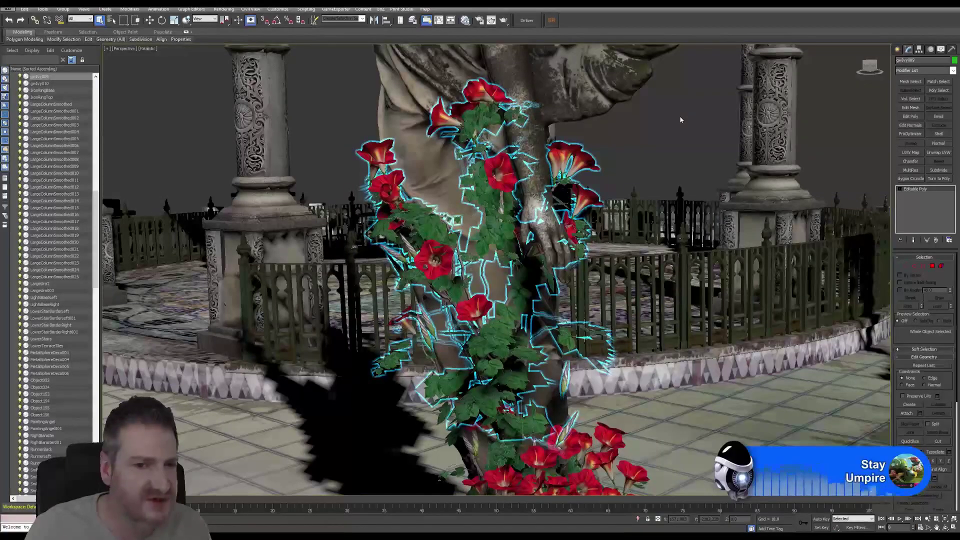
pyautogui.scroll(5, 530, 230)
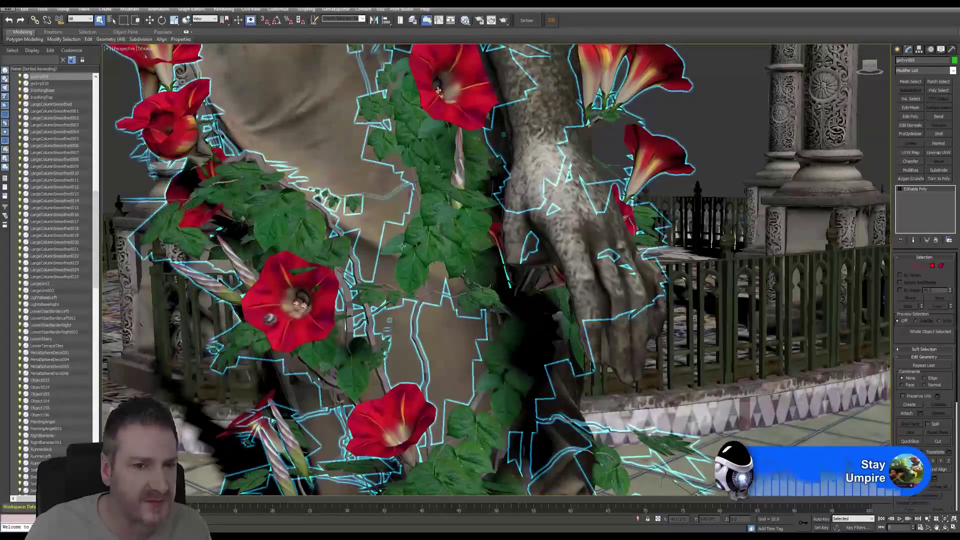
pyautogui.scroll(-8, 474, 274)
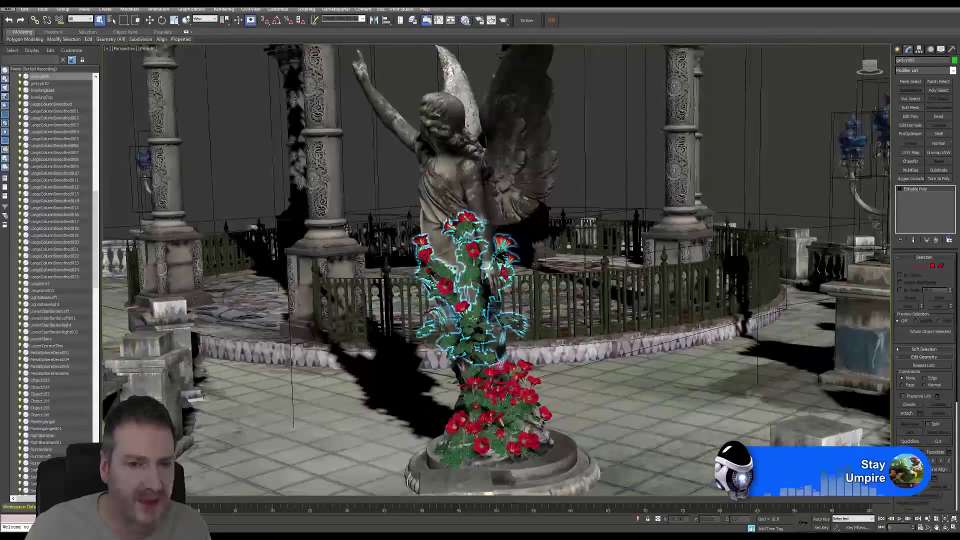
pyautogui.scroll(-2, 485, 362)
pyautogui.scroll(5, 485, 362)
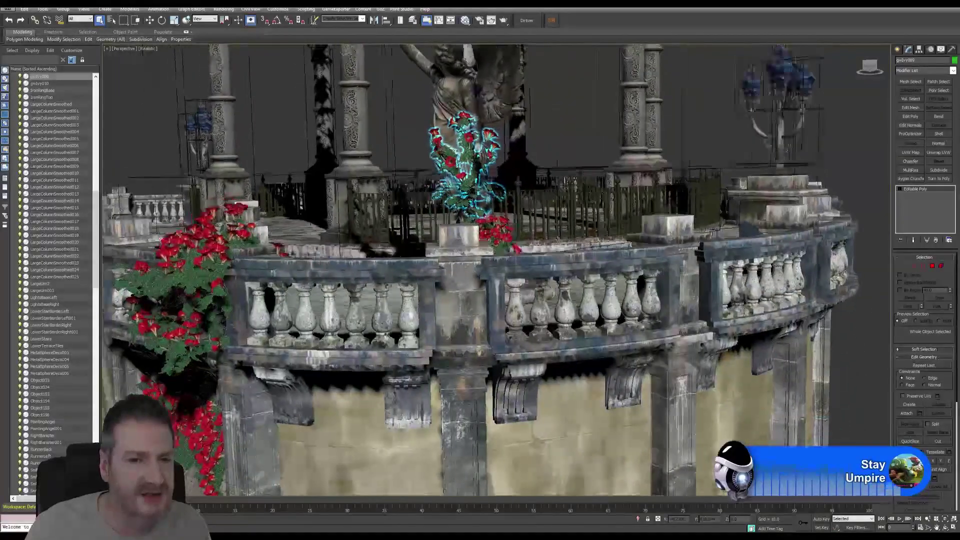
# Compare the names of the neighbouring outer balustrade sections and rename Box124 as BanisterCurvedOutter2
pyautogui.click(576, 264)
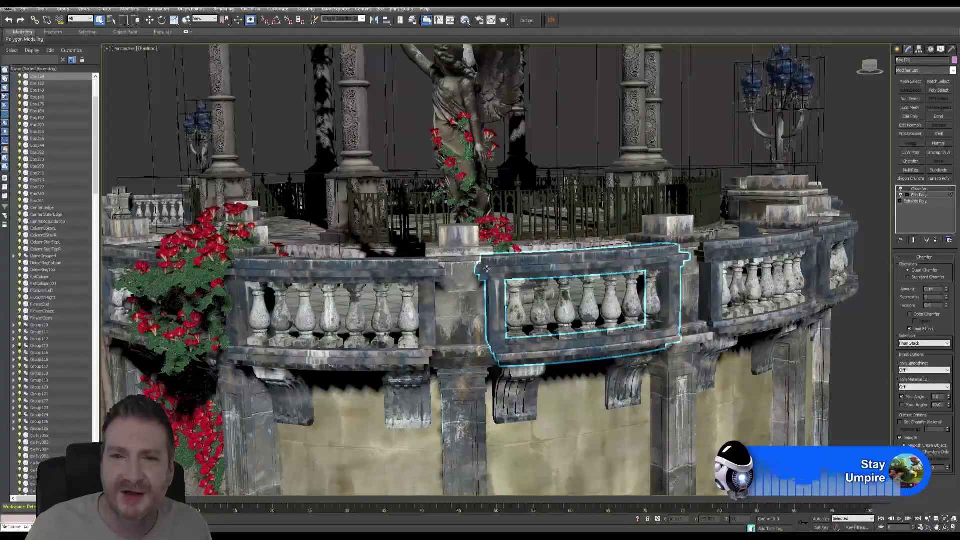
pyautogui.click(383, 271)
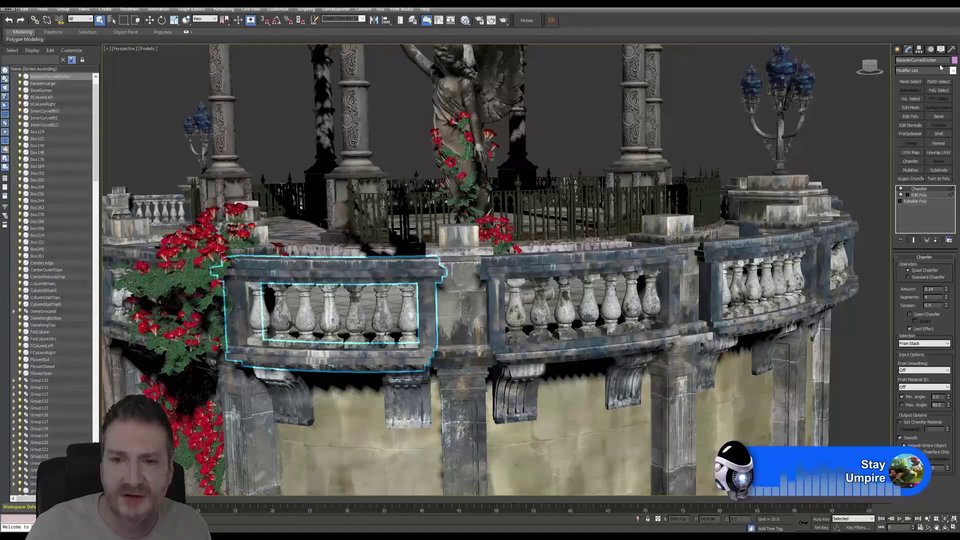
pyautogui.click(761, 238)
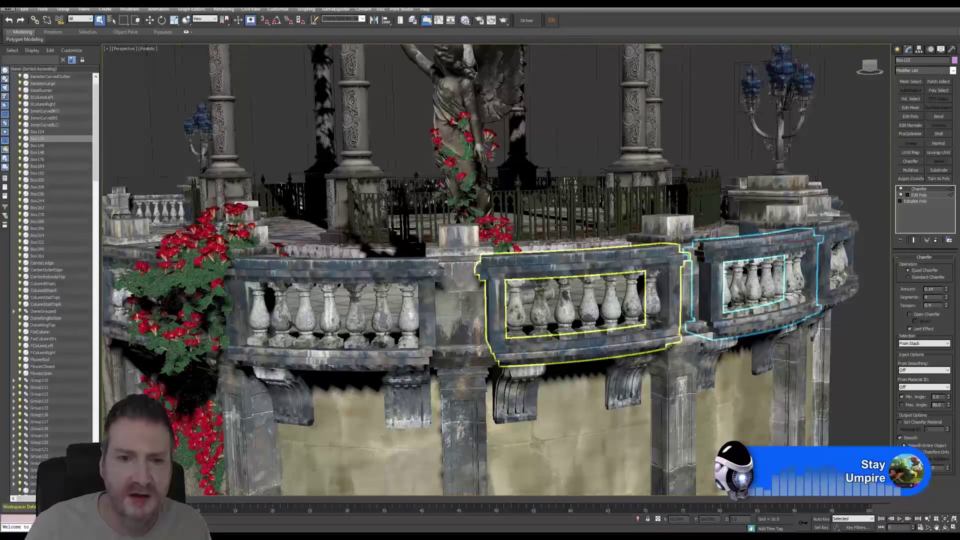
pyautogui.click(309, 299)
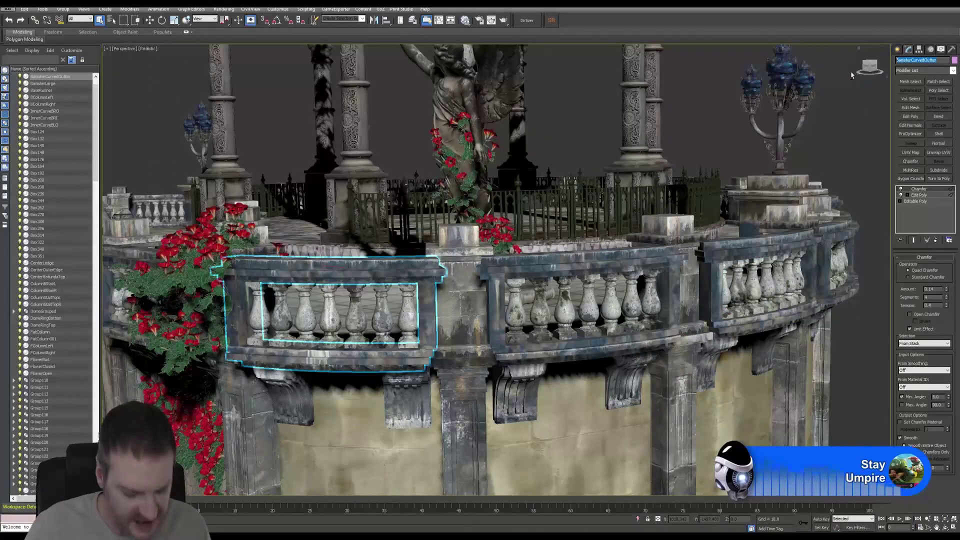
pyautogui.click(558, 276)
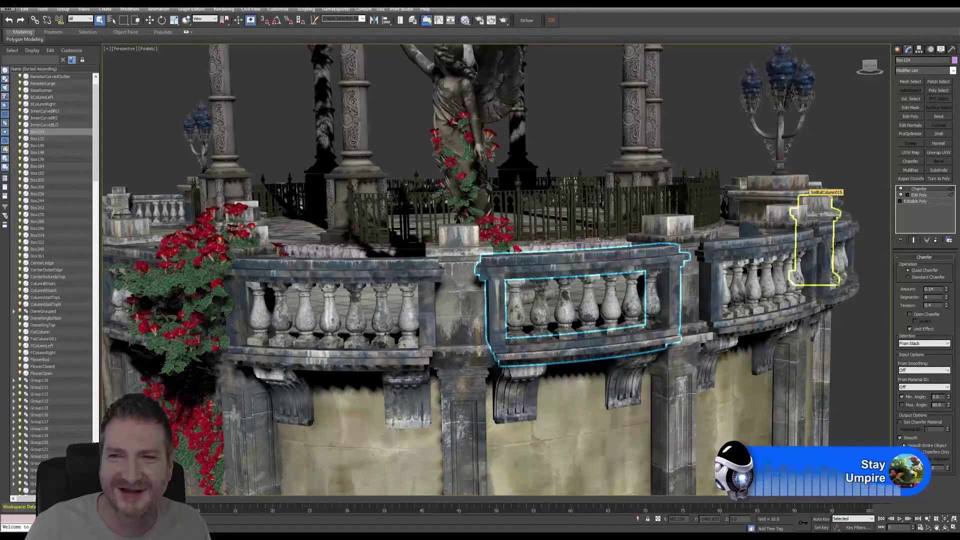
pyautogui.moveTo(904, 61); pyautogui.dragTo(837, 95)
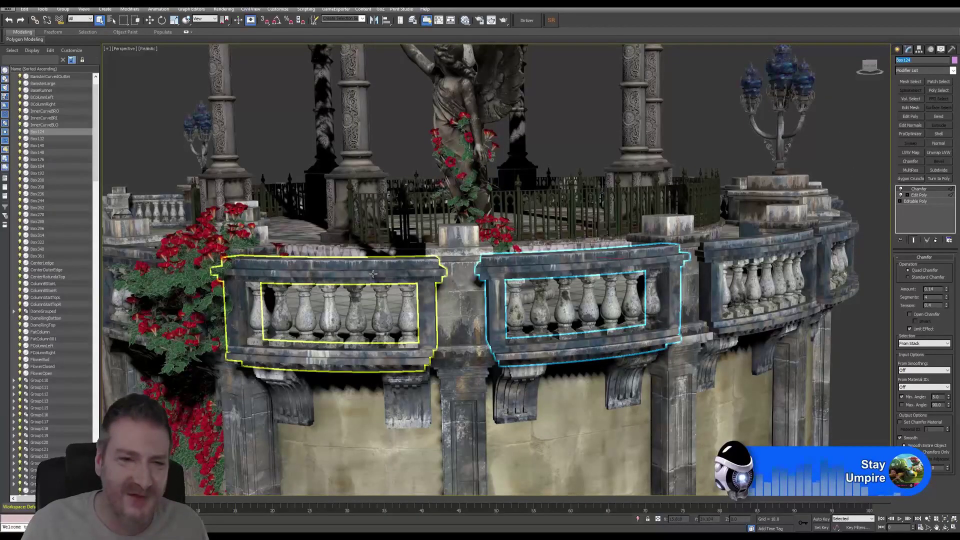
pyautogui.write('BanisterCurvedOutter')
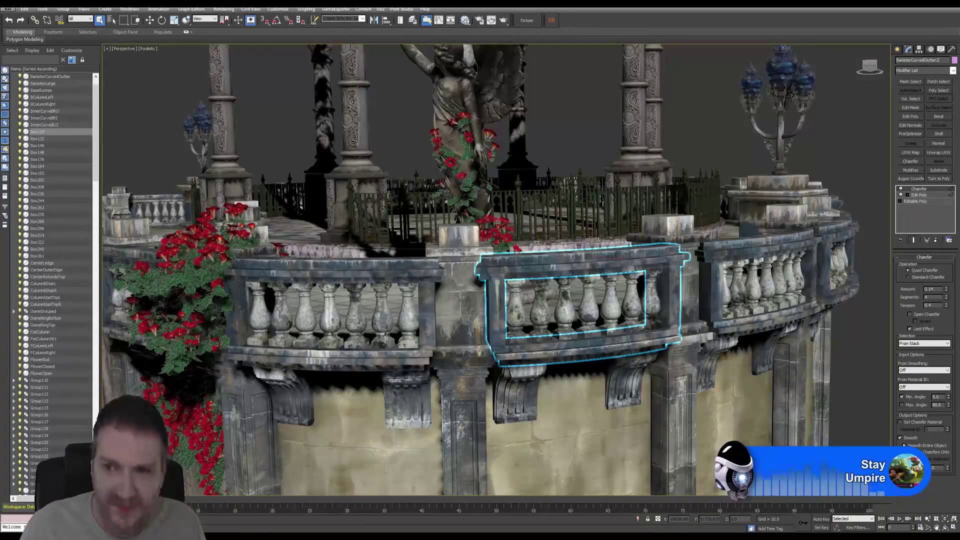
# Rename the next two outer balustrade sections, Box132 and Box140, as BanisterCurvedOutter3 and BanisterCurvedOutter4
pyautogui.click(744, 249)
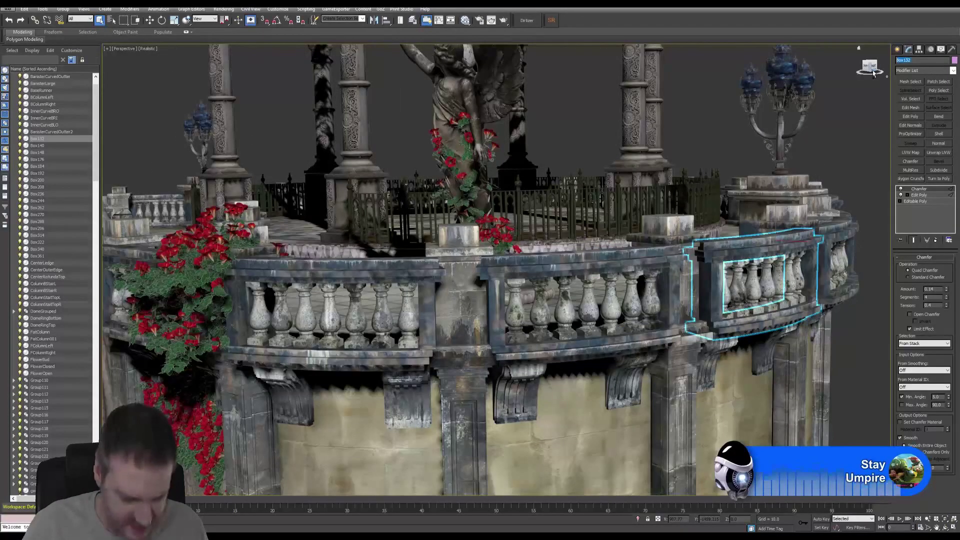
pyautogui.write('BanisterCurvedOutter')
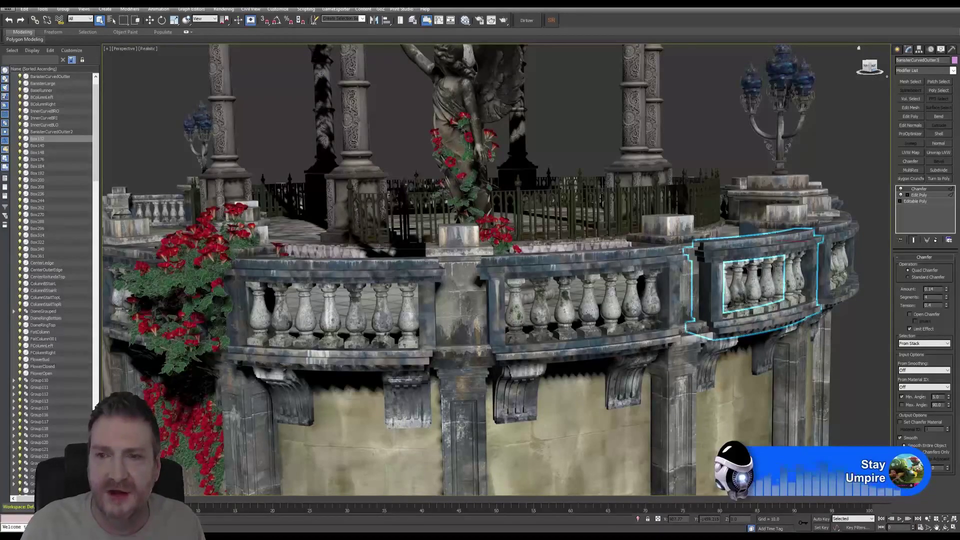
pyautogui.click(939, 523)
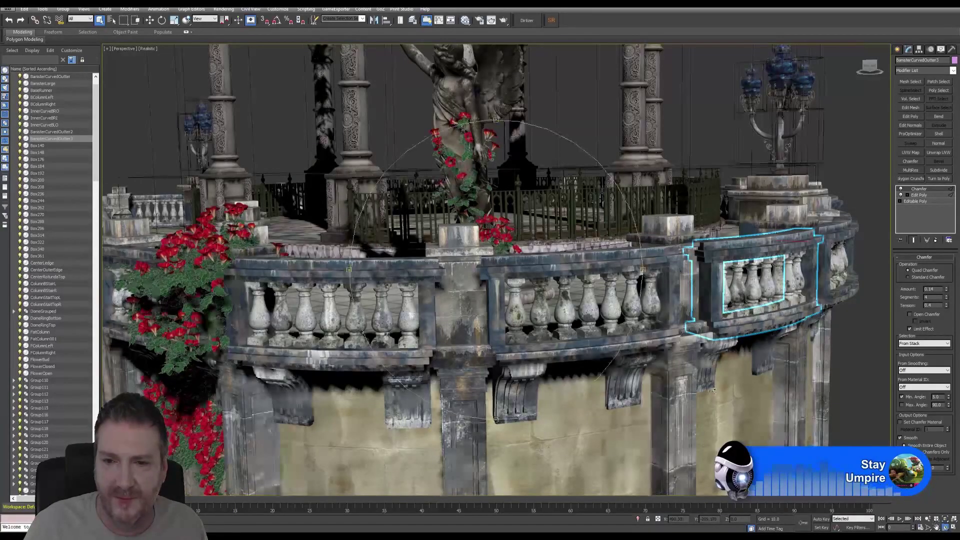
pyautogui.moveTo(520, 283); pyautogui.dragTo(438, 269)
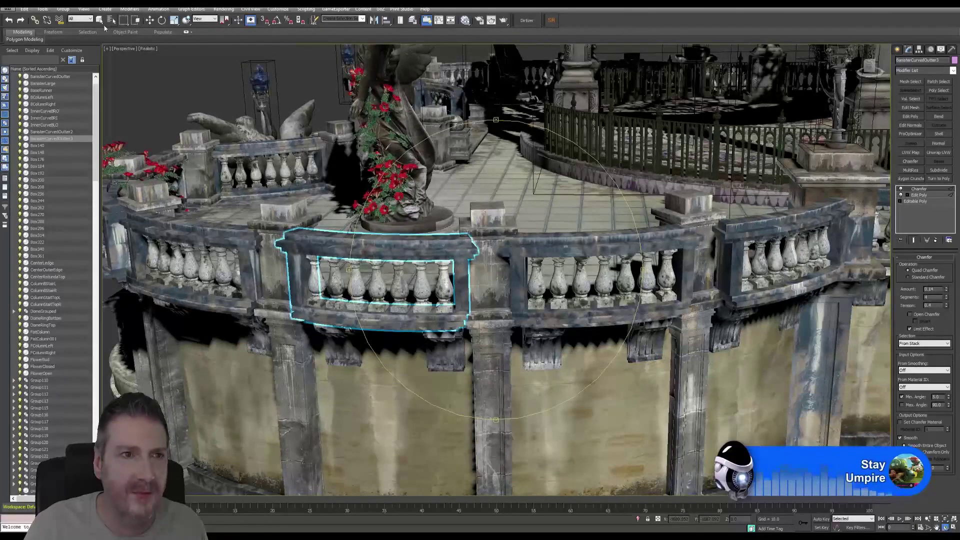
pyautogui.rightClick(661, 247)
pyautogui.click(662, 247)
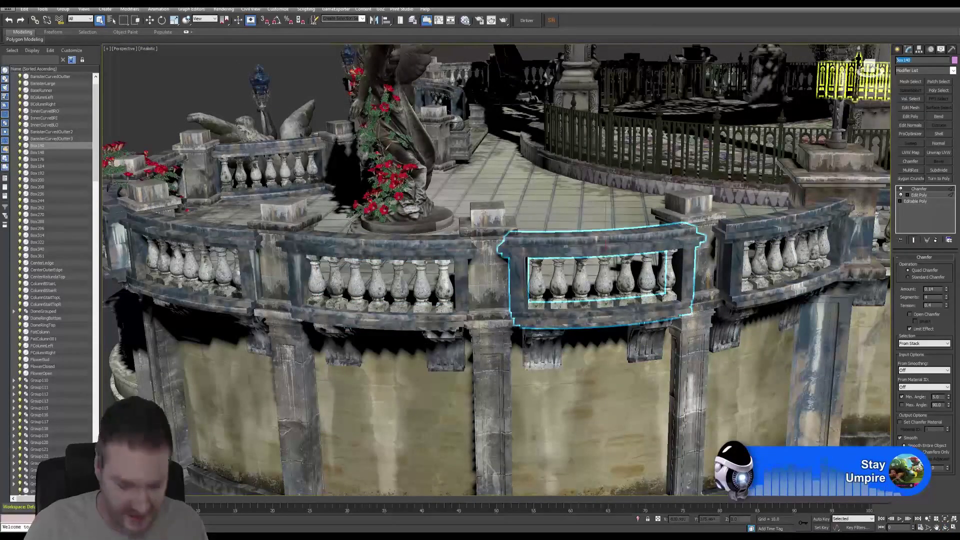
pyautogui.click(858, 70)
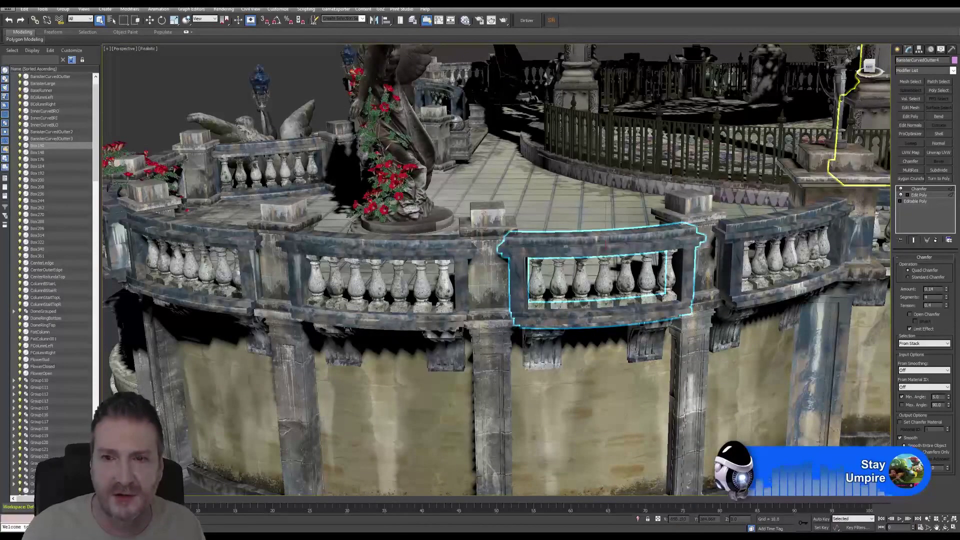
# Rename Box148 as BanisterCurvedOutter5 and the section just past the large lamp pedestal as BanisterCurvedOutter6
pyautogui.click(780, 235)
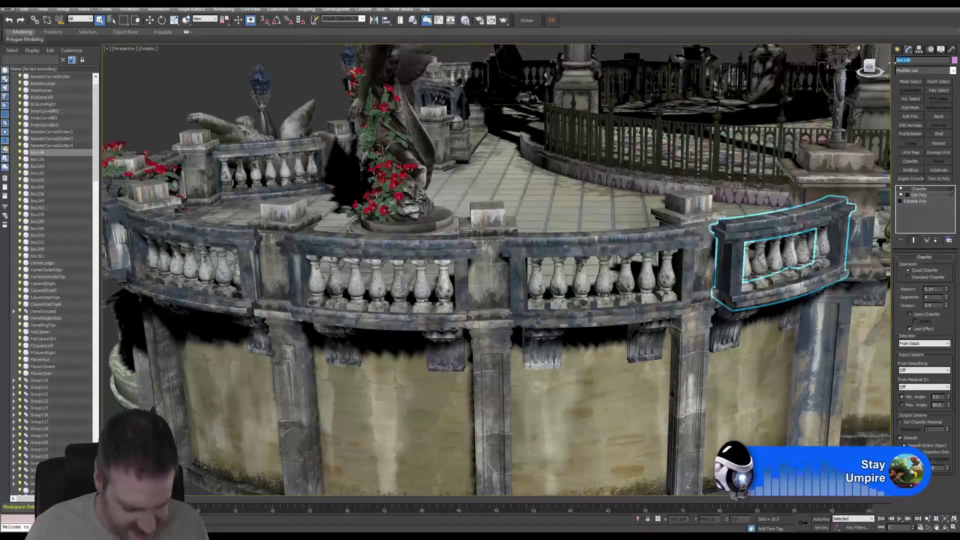
pyautogui.press('Return')
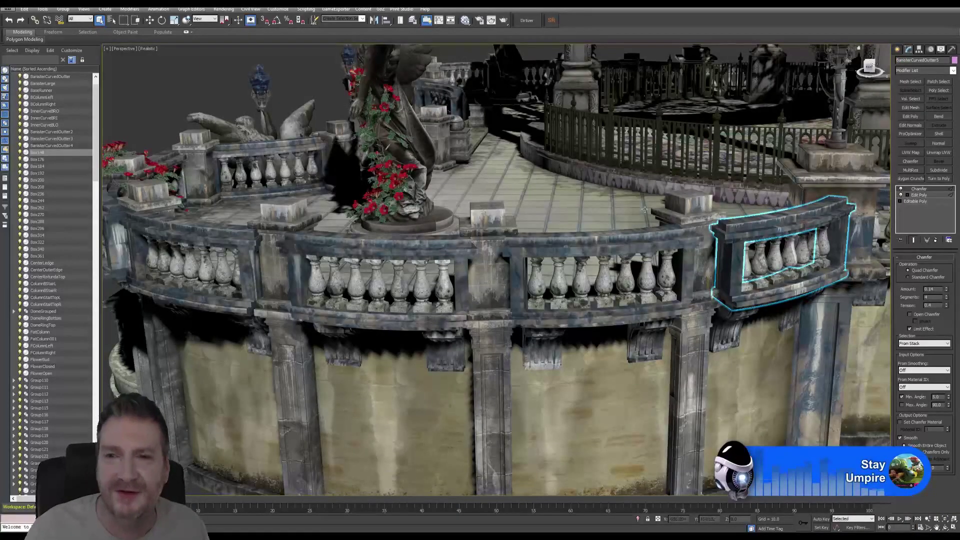
pyautogui.moveTo(662, 214); pyautogui.dragTo(298, 220, button='middle')
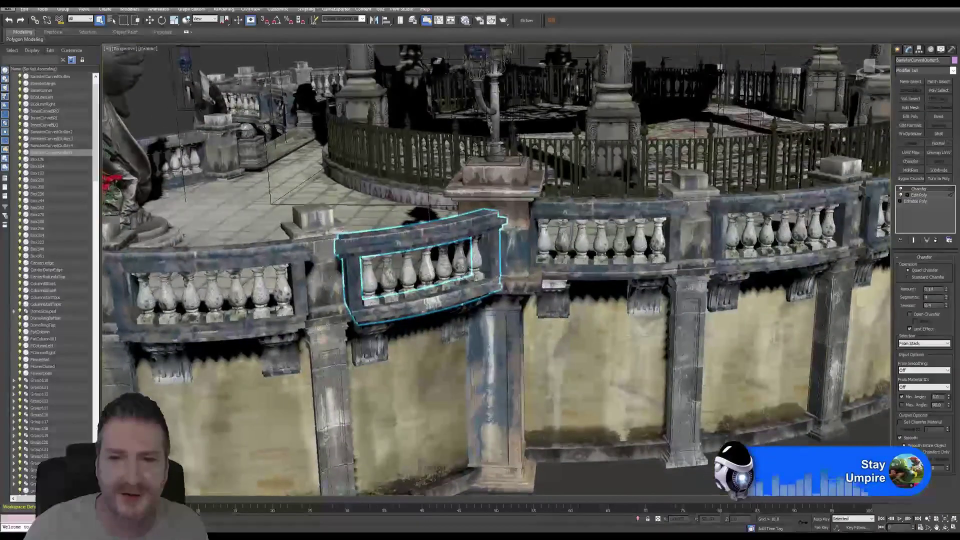
pyautogui.click(679, 218)
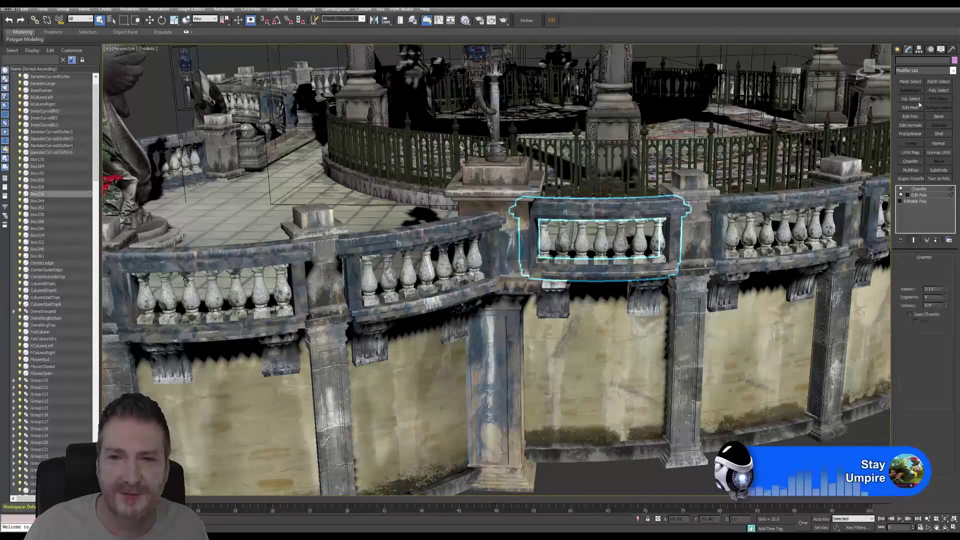
pyautogui.write('BanisterCurvedOutter')
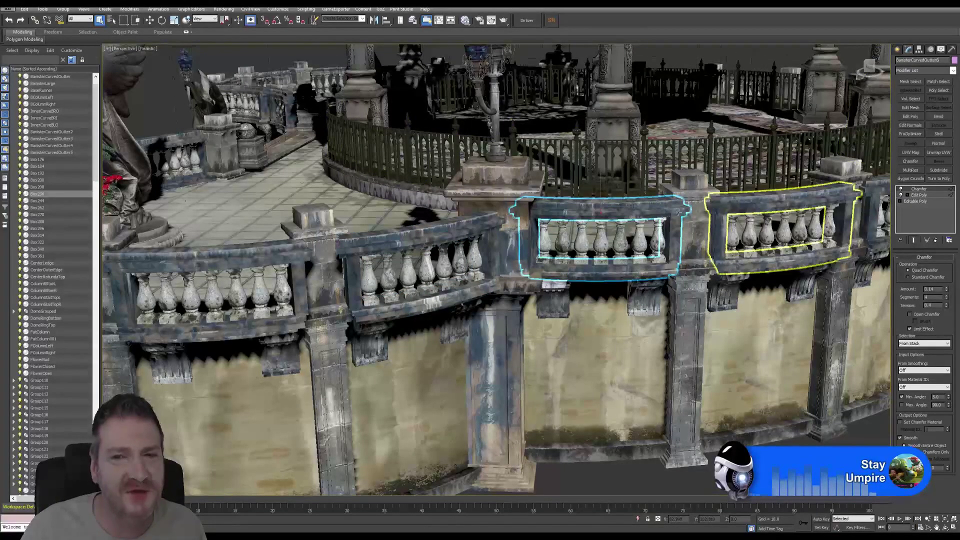
# Rename Box244, the outer balustrade section following BanisterCurvedOutter6, as BanisterCurvedOutter7
pyautogui.keyDown('alt'); pyautogui.moveTo(792, 232); pyautogui.dragTo(537, 233, button='middle'); pyautogui.keyUp('alt')
pyautogui.click(537, 233)
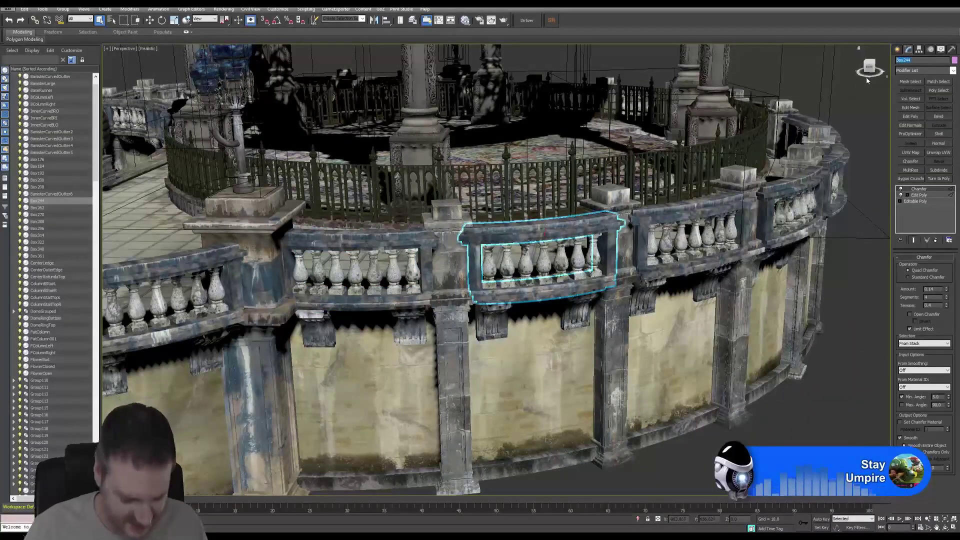
pyautogui.write('BanisterCurvedOutter')
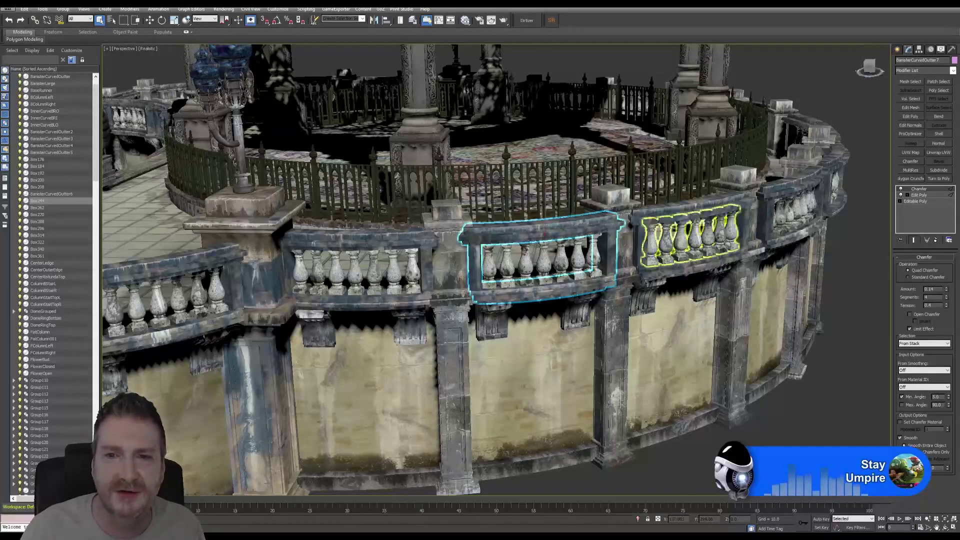
# Select the balustrade section Box262 and examine the flowering ivy at the base of the angel statue up close
pyautogui.click(688, 215)
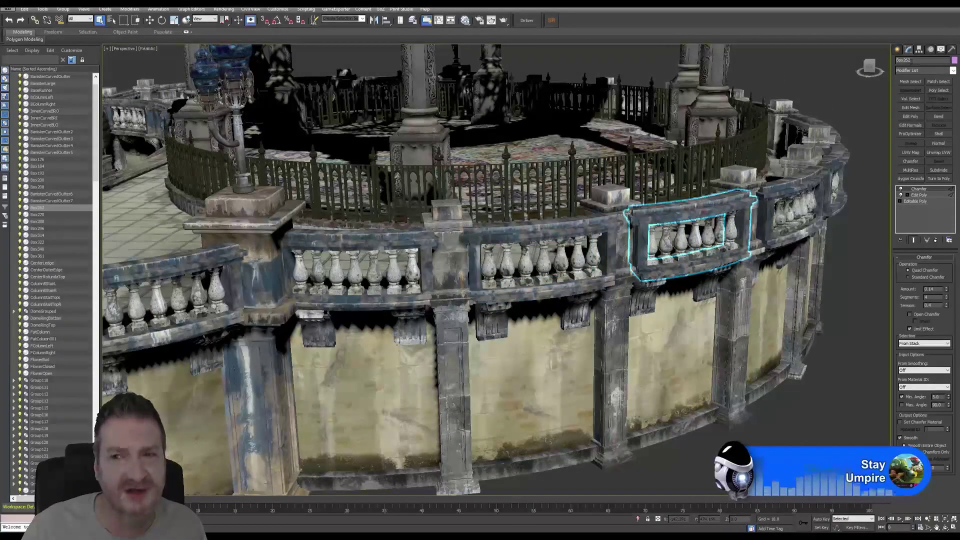
pyautogui.doubleClick(905, 60)
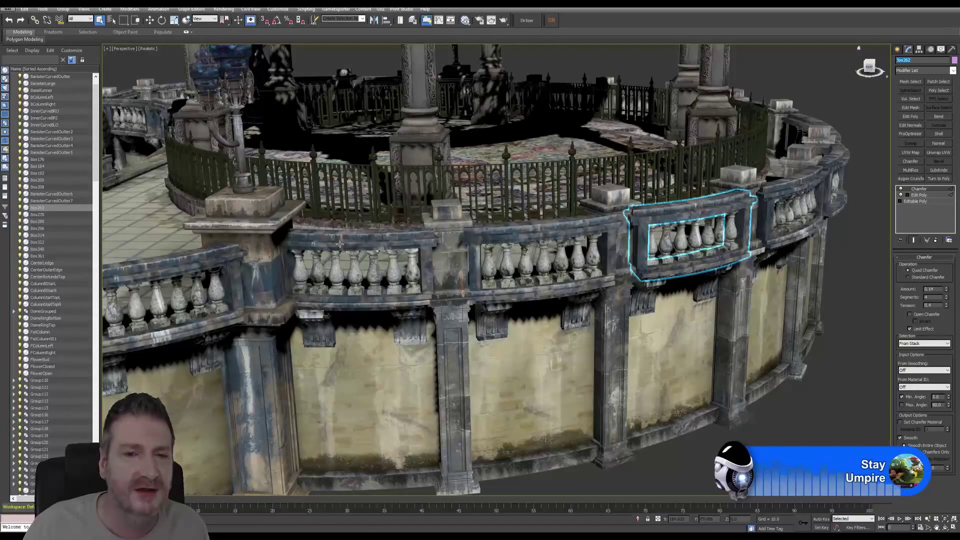
pyautogui.moveTo(215, 228); pyautogui.dragTo(582, 184, button='middle')
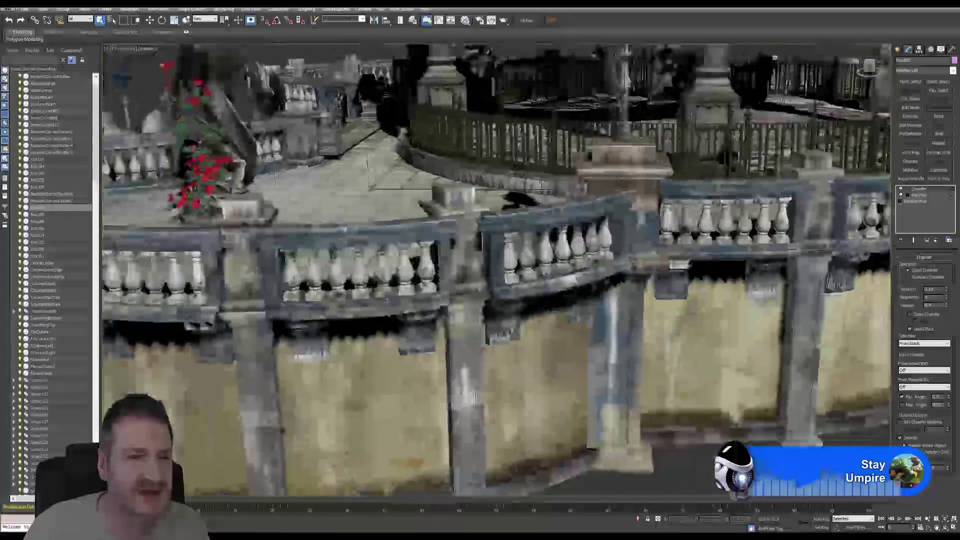
pyautogui.scroll(-10, 255, 220)
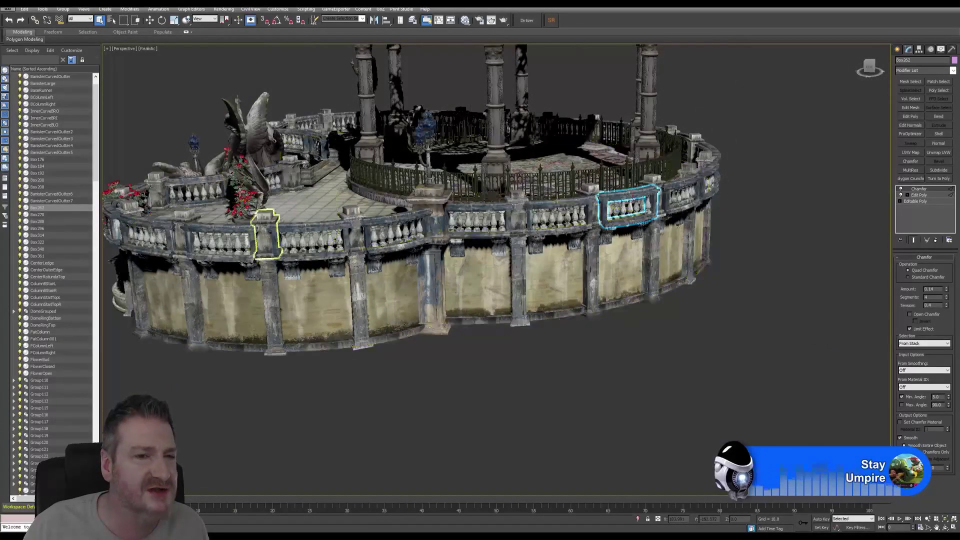
pyautogui.scroll(10, 240, 193)
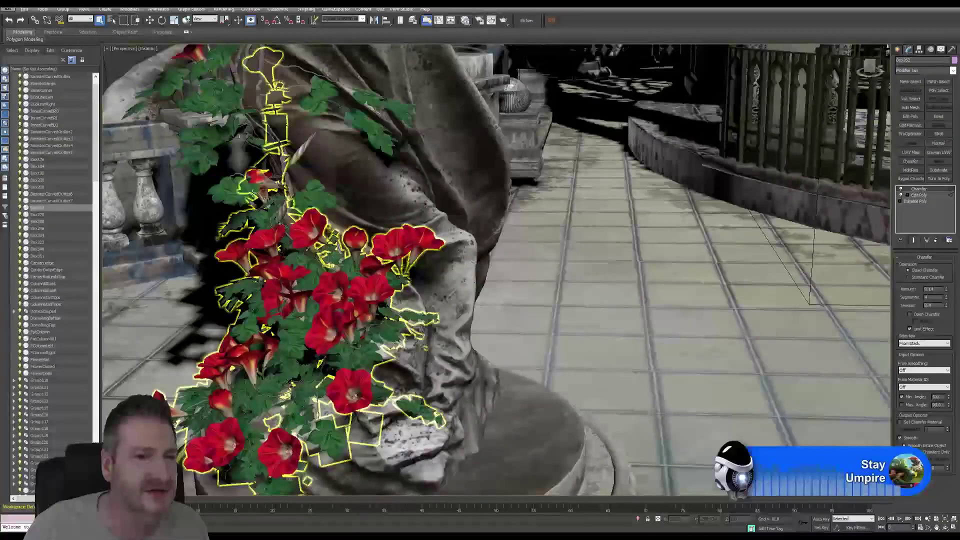
pyautogui.scroll(1, 254, 193)
pyautogui.scroll(-3, 381, 279)
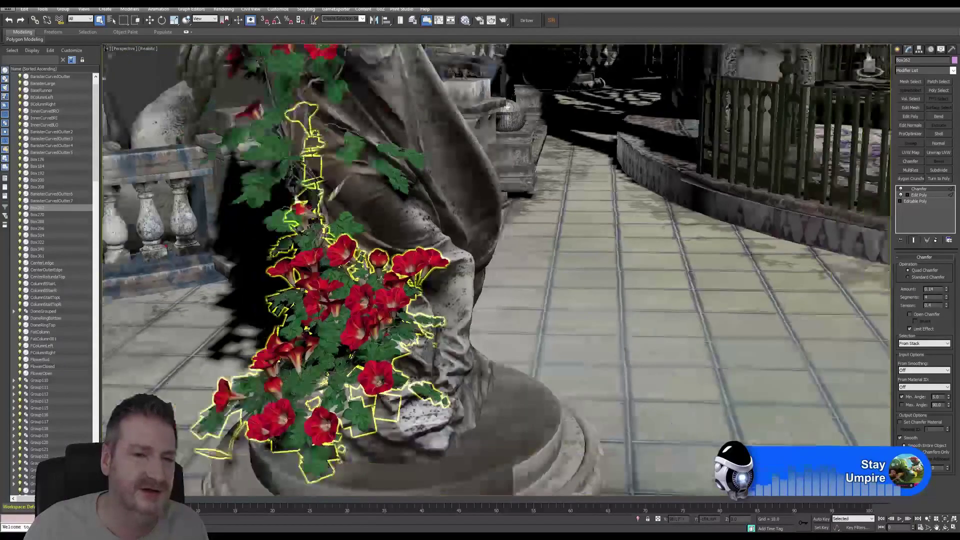
pyautogui.scroll(-8, 381, 279)
pyautogui.moveTo(623, 264); pyautogui.dragTo(412, 250, button='middle')
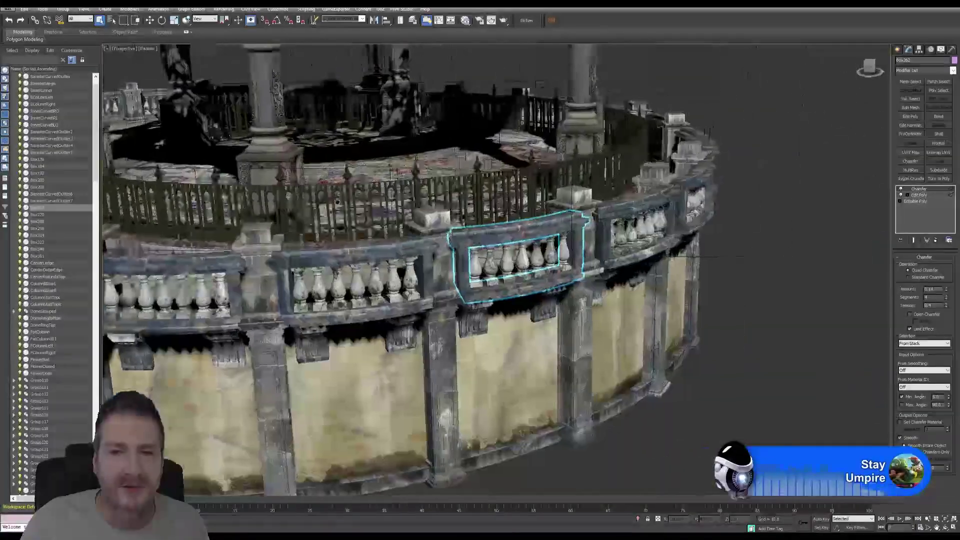
# Rename Box262 as BanisterCurvedOutter8 and the outer balustrade section following it as BanisterCurvedOutter9
pyautogui.click(413, 250)
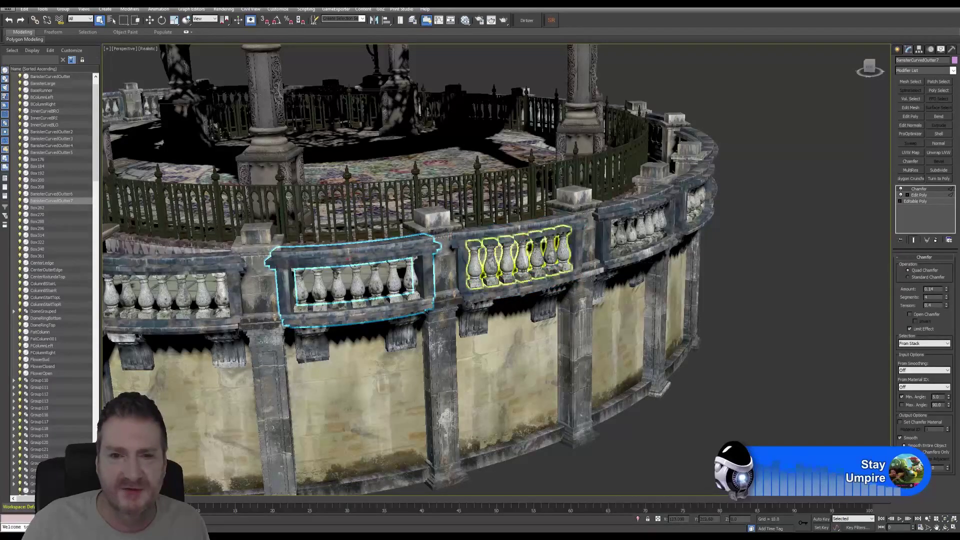
pyautogui.click(537, 230)
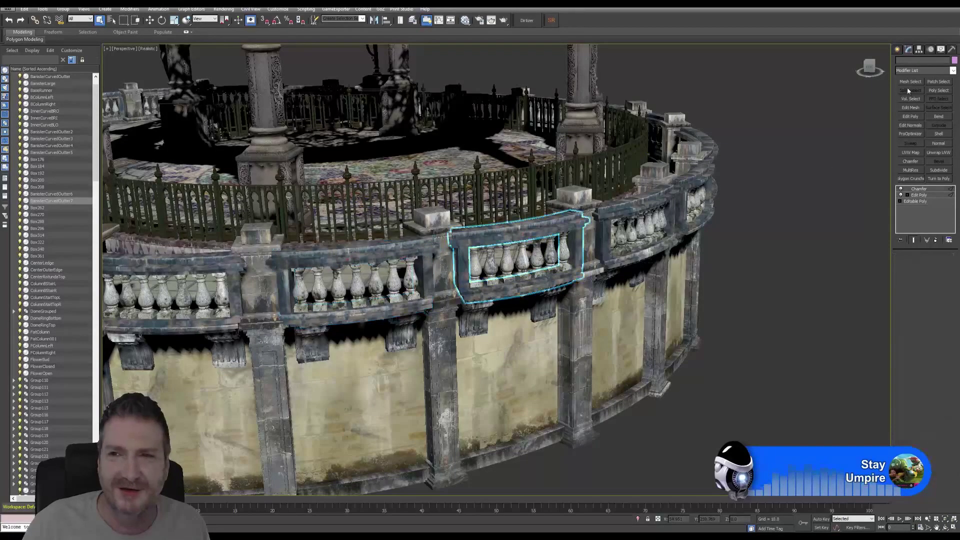
pyautogui.click(935, 60)
pyautogui.write('BanisterCurvedOutter8')
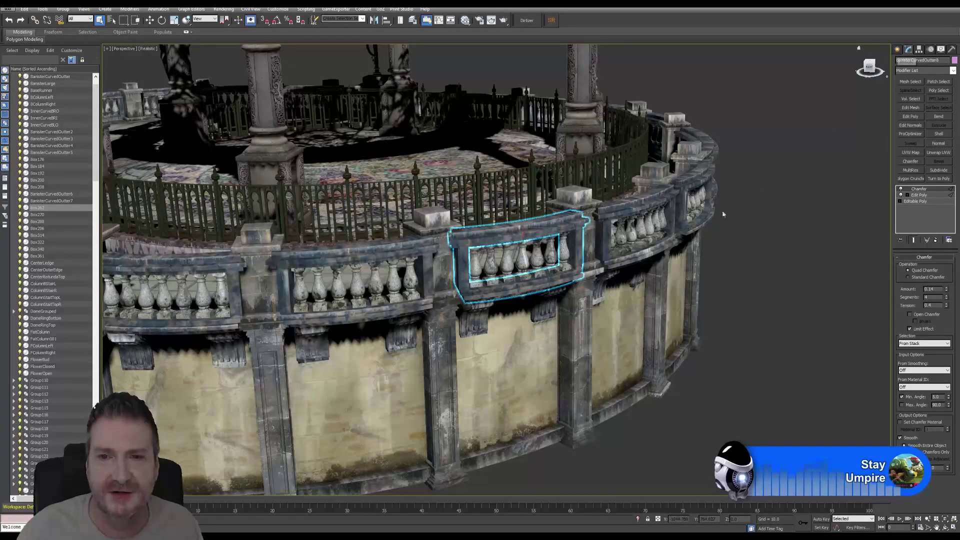
pyautogui.click(631, 225)
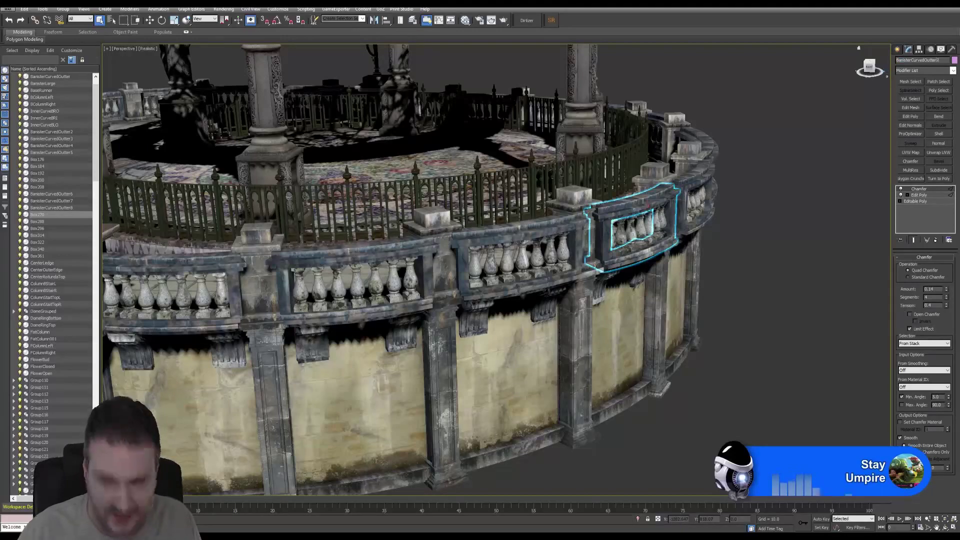
# Rename the outer balustrade section between BanisterCurvedOutter9 and the wide balustrade as BanisterCurvedOutter10
pyautogui.click(946, 527)
pyautogui.moveTo(545, 260); pyautogui.dragTo(152, 60)
pyautogui.click(100, 20)
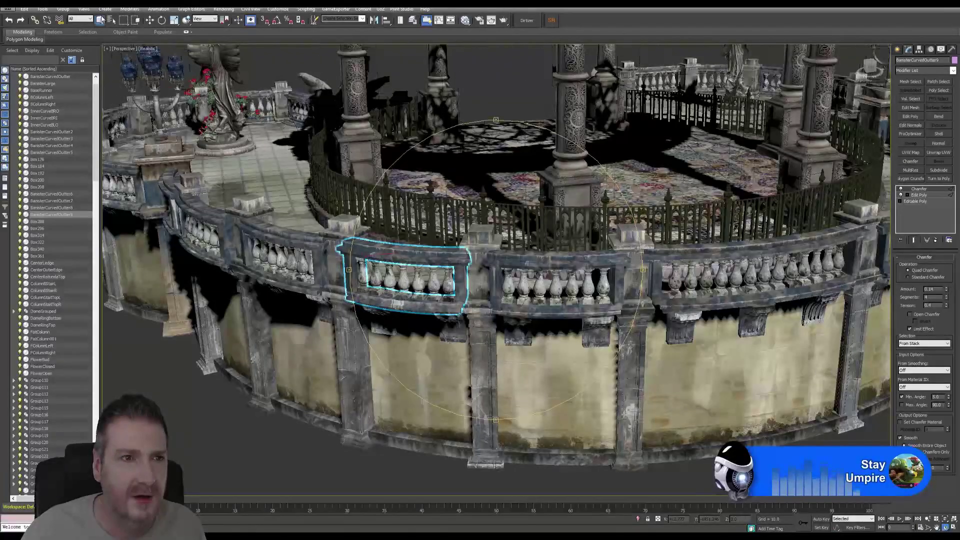
pyautogui.click(560, 258)
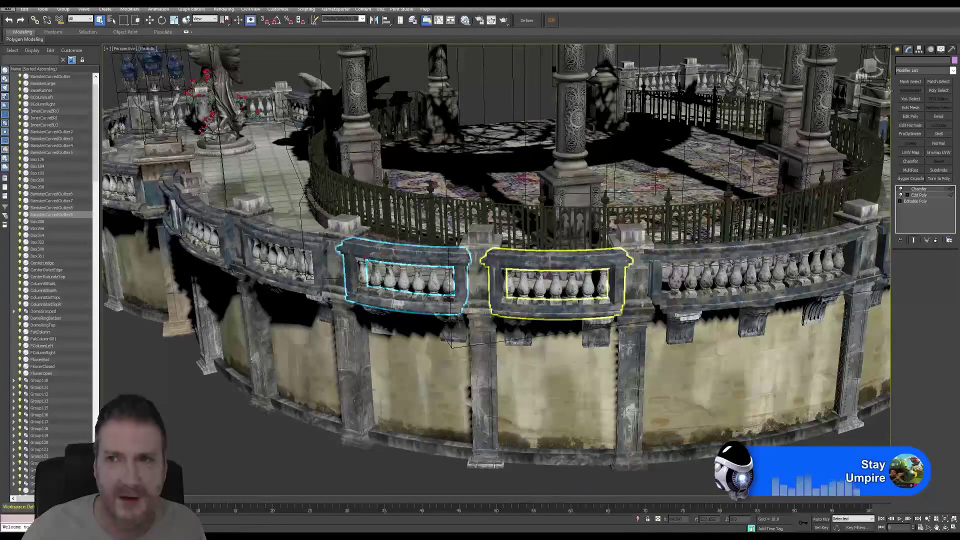
pyautogui.write('BanisterCurvedOutter')
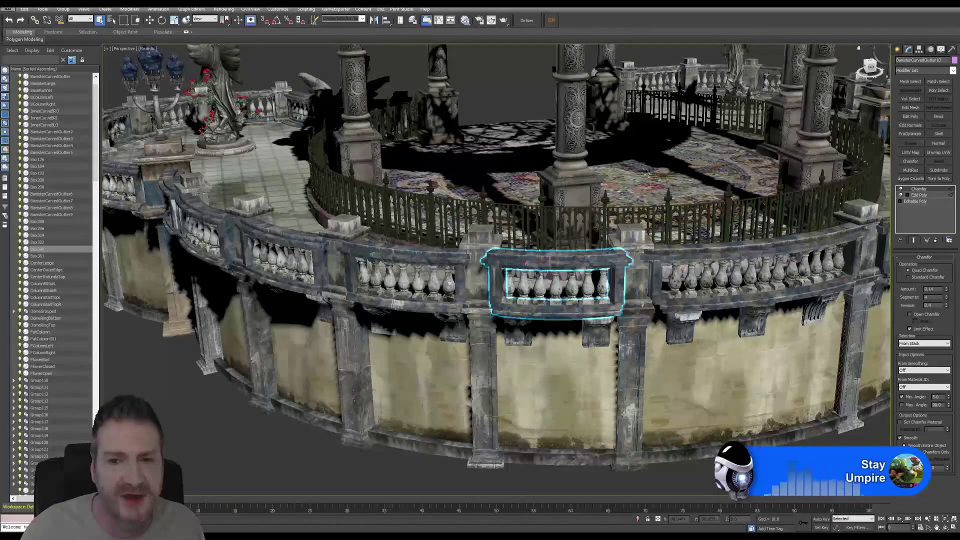
# Rename Box361, the curved section on the far side of the wide balustrade, as BanisterCurvedOutter11
pyautogui.moveTo(875, 224); pyautogui.dragTo(709, 234, button='middle')
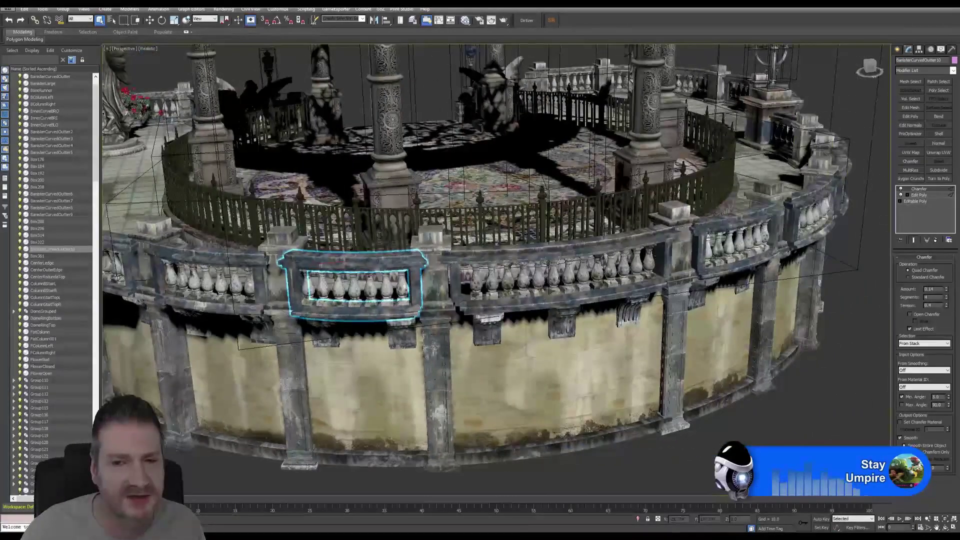
pyautogui.click(733, 240)
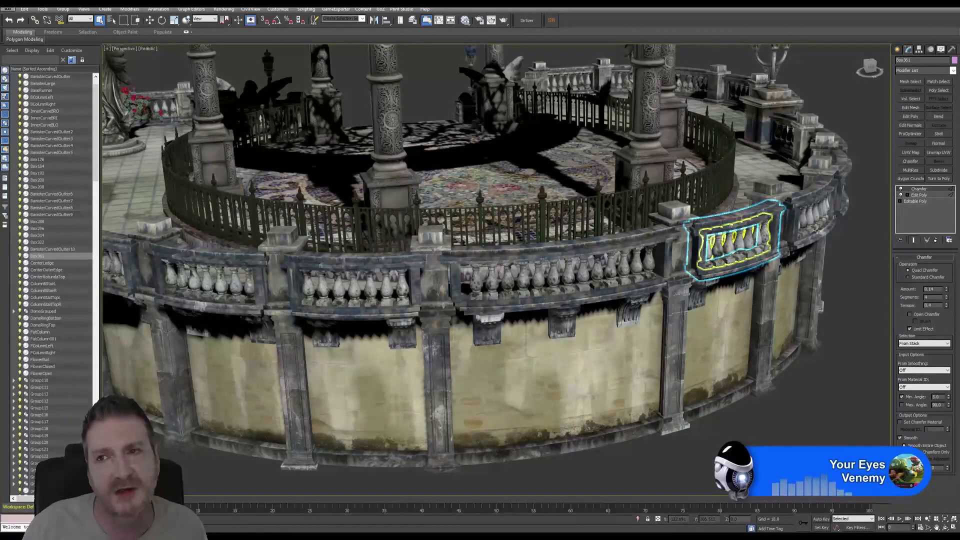
pyautogui.click(383, 262)
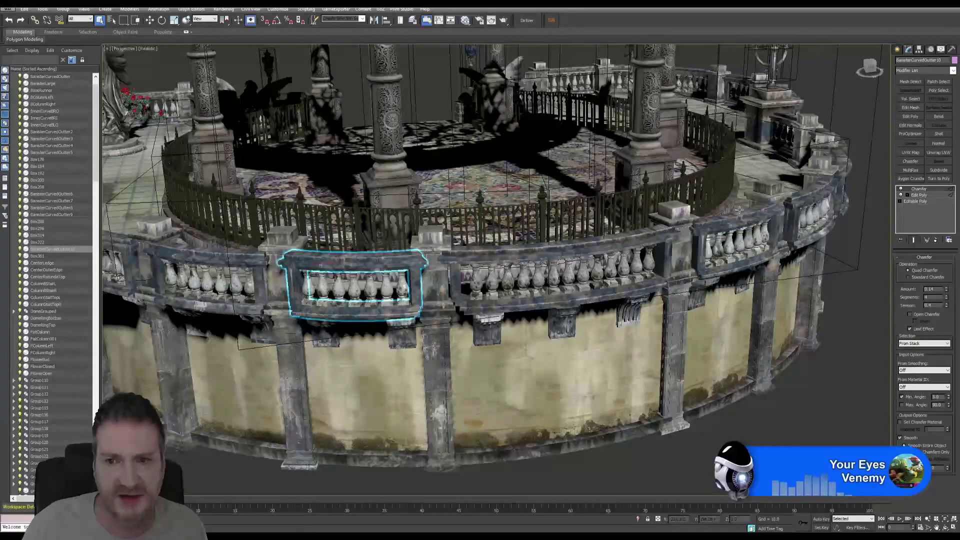
pyautogui.click(753, 218)
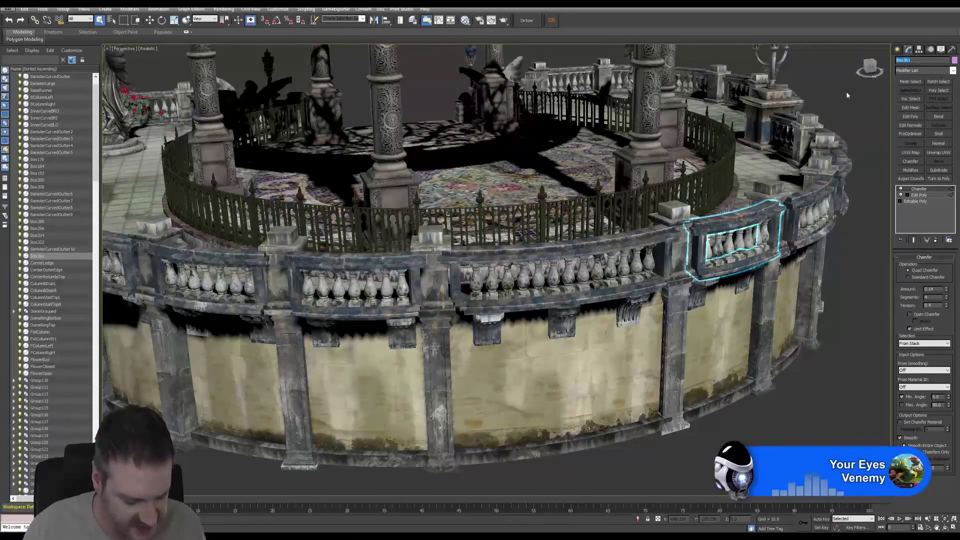
pyautogui.write('BanisterCurvedOutter')
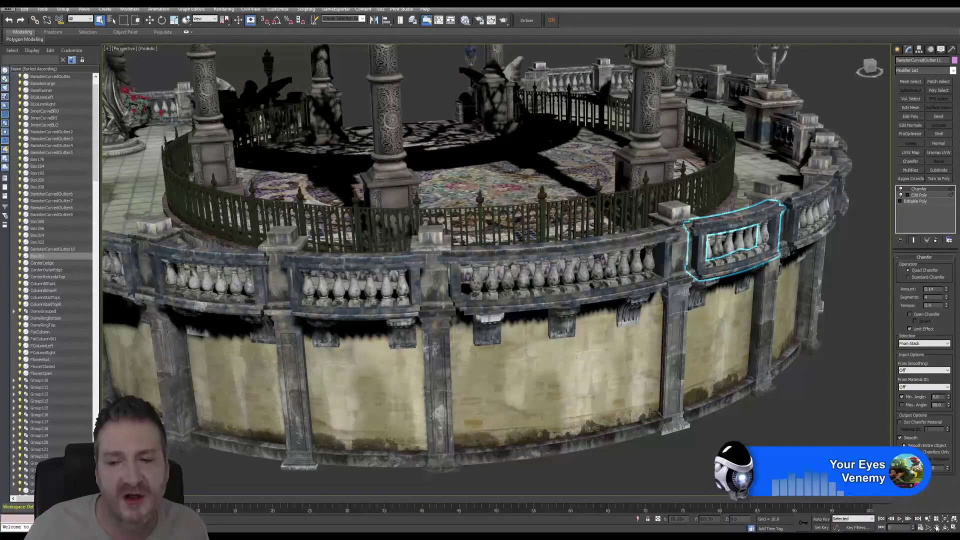
# Rename the outer balustrade section following BanisterCurvedOutter11 as BanisterCurvedOutter12
pyautogui.click(945, 526)
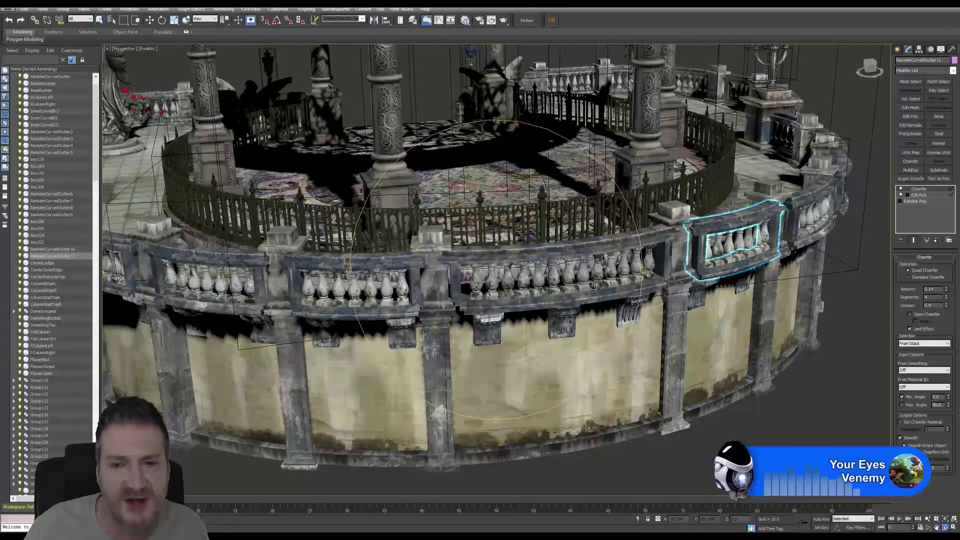
pyautogui.moveTo(577, 284); pyautogui.dragTo(552, 249)
pyautogui.moveTo(550, 248); pyautogui.dragTo(359, 285, button='middle')
pyautogui.moveTo(359, 286); pyautogui.dragTo(292, 200)
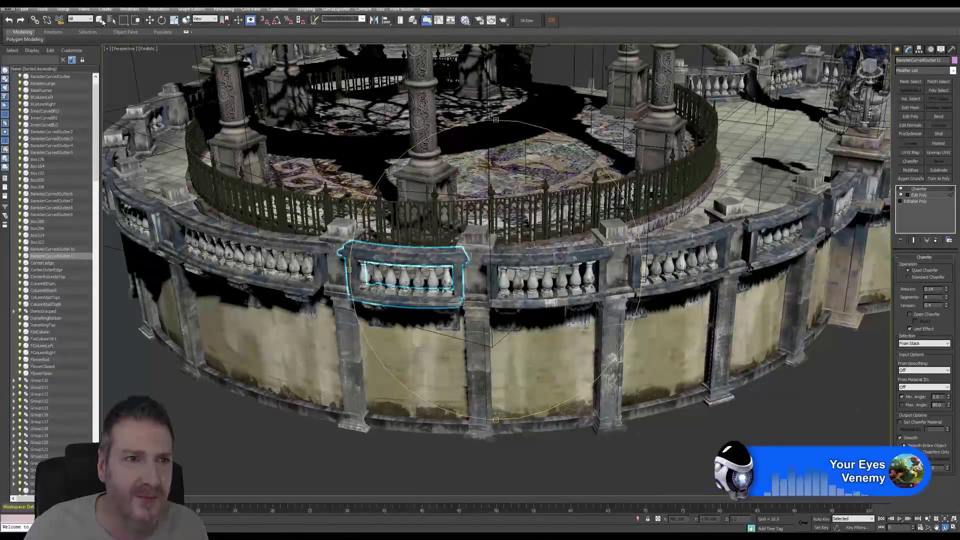
pyautogui.click(100, 20)
pyautogui.click(557, 254)
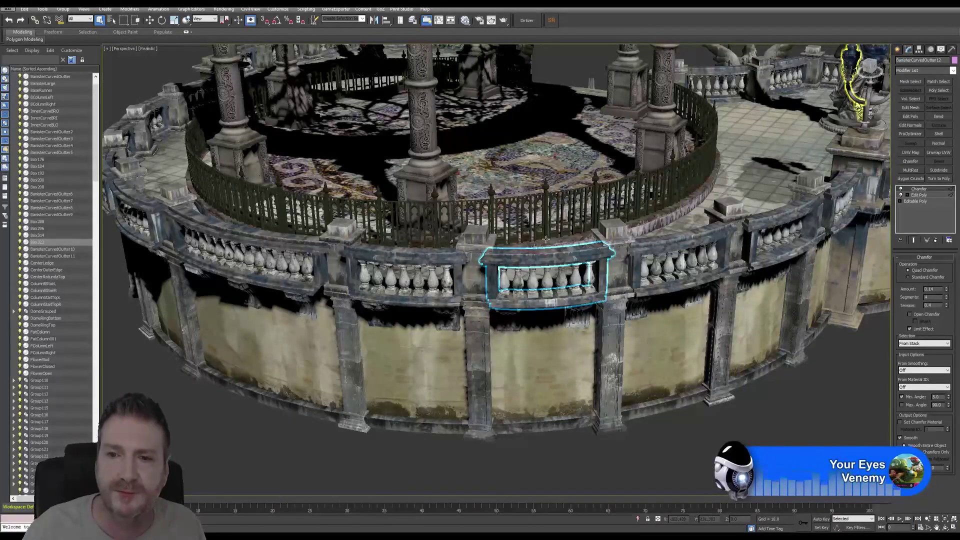
# Rename the outer balustrade section following BanisterCurvedOutter12 as BanisterCurvedOutter13, checking the numbering against its neighbour
pyautogui.click(686, 247)
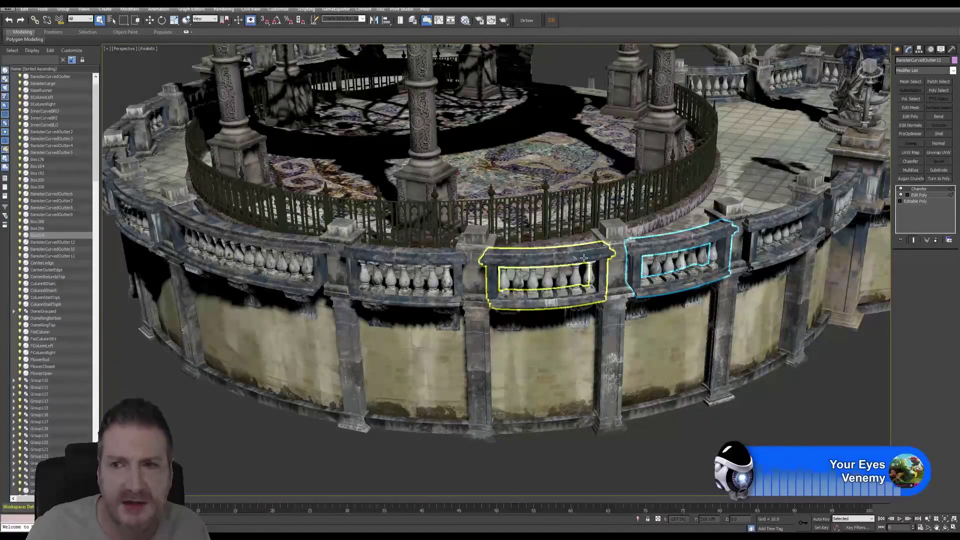
pyautogui.click(570, 280)
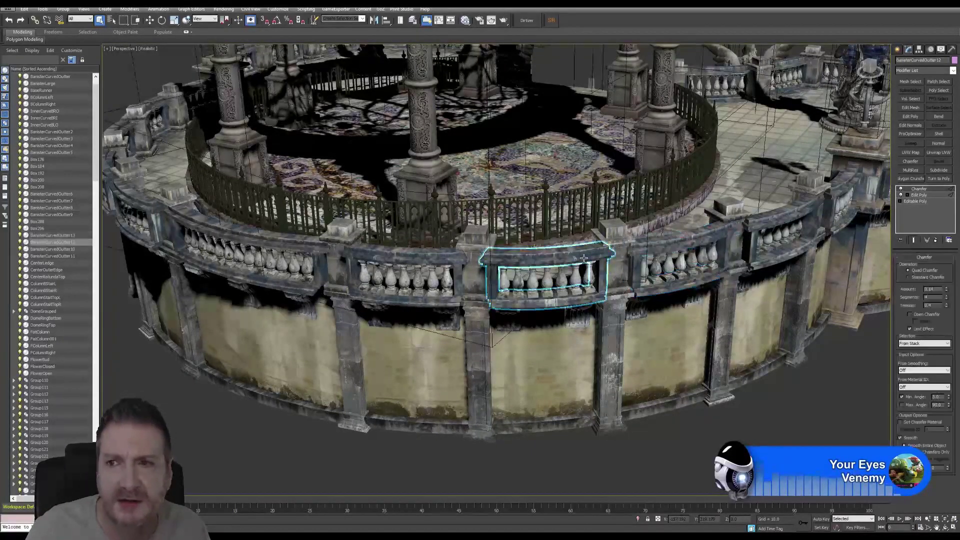
pyautogui.click(670, 244)
# Rename the outer balustrade section following BanisterCurvedOutter13 as BanisterCurvedOutter14
pyautogui.click(946, 528)
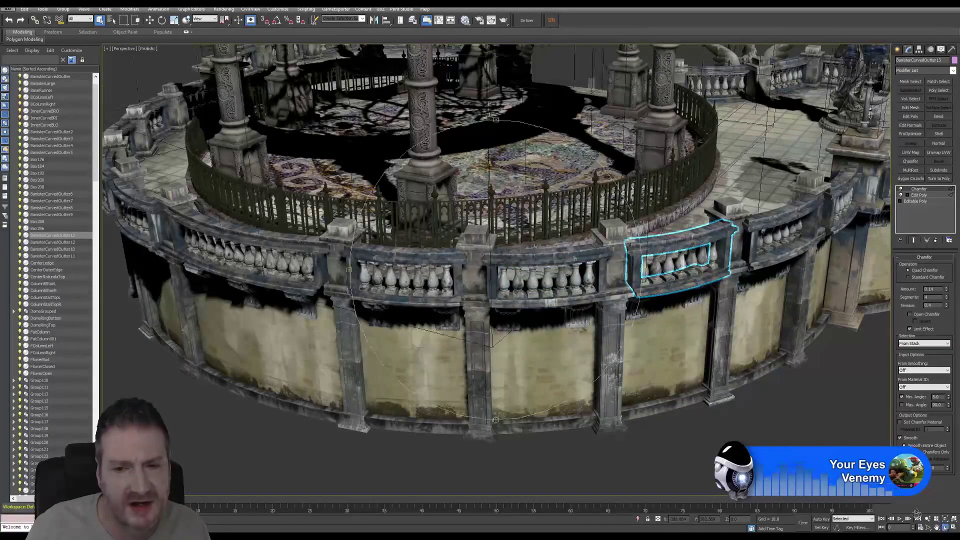
pyautogui.moveTo(593, 313); pyautogui.dragTo(94, 105)
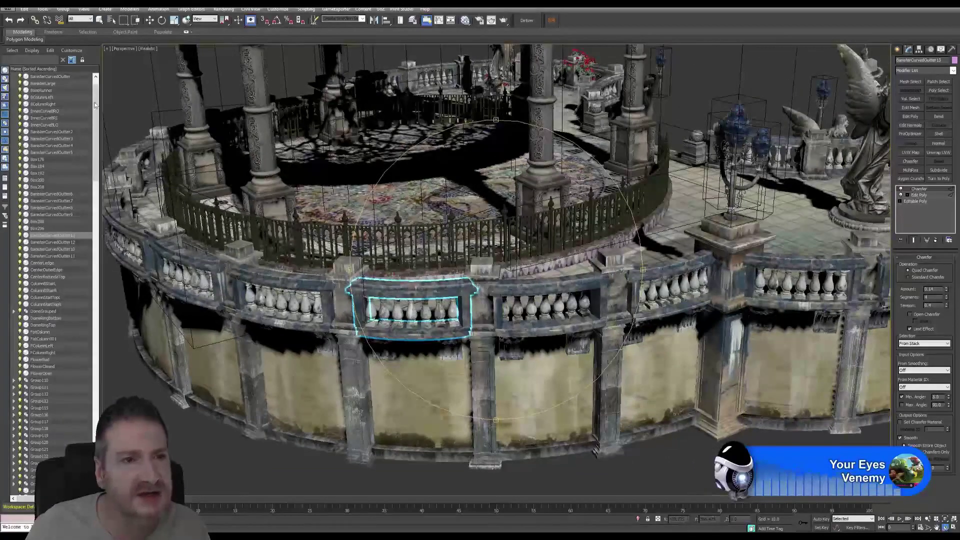
pyautogui.click(99, 20)
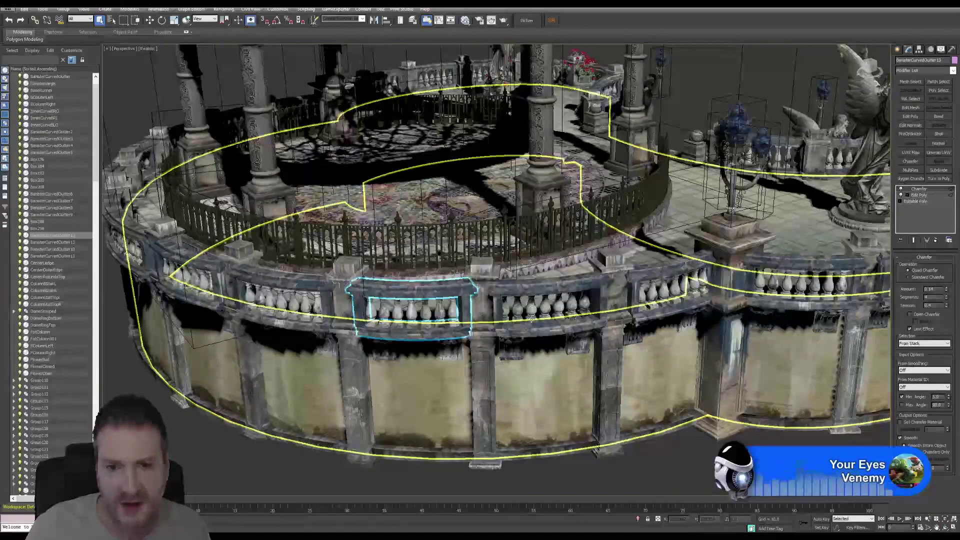
pyautogui.click(546, 306)
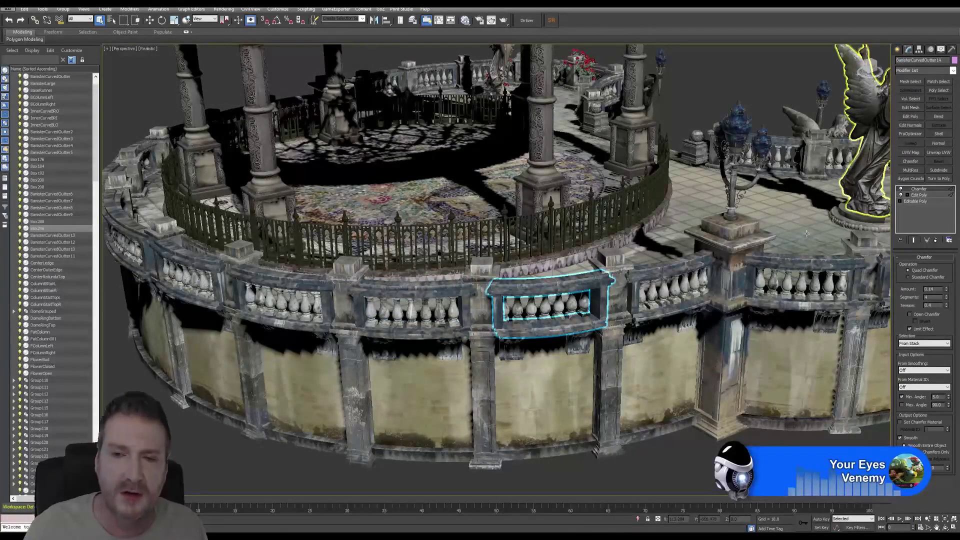
# Rename the outer balustrade sections before and after the lamp pillar as BanisterCurvedOutter15 and BanisterCurvedOutter16
pyautogui.click(685, 268)
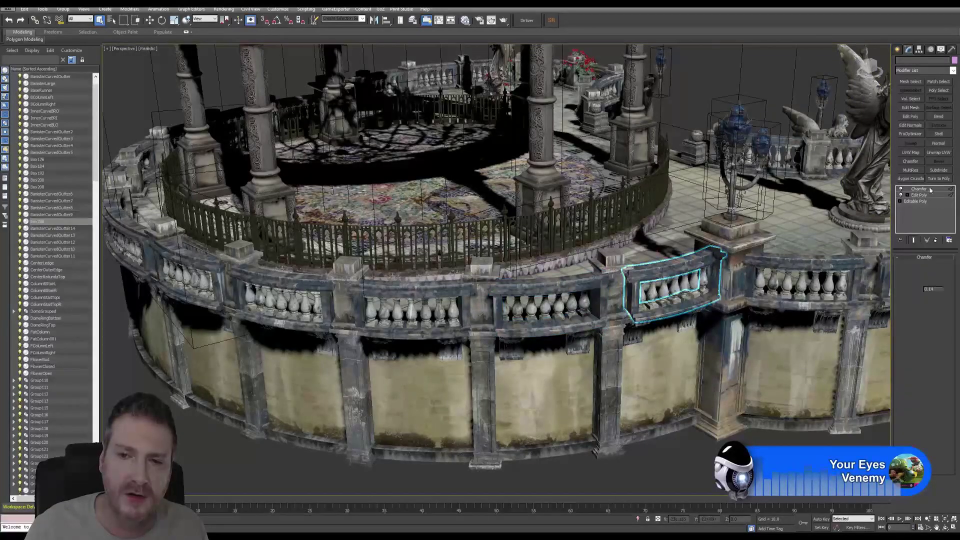
pyautogui.moveTo(921, 62); pyautogui.dragTo(892, 64)
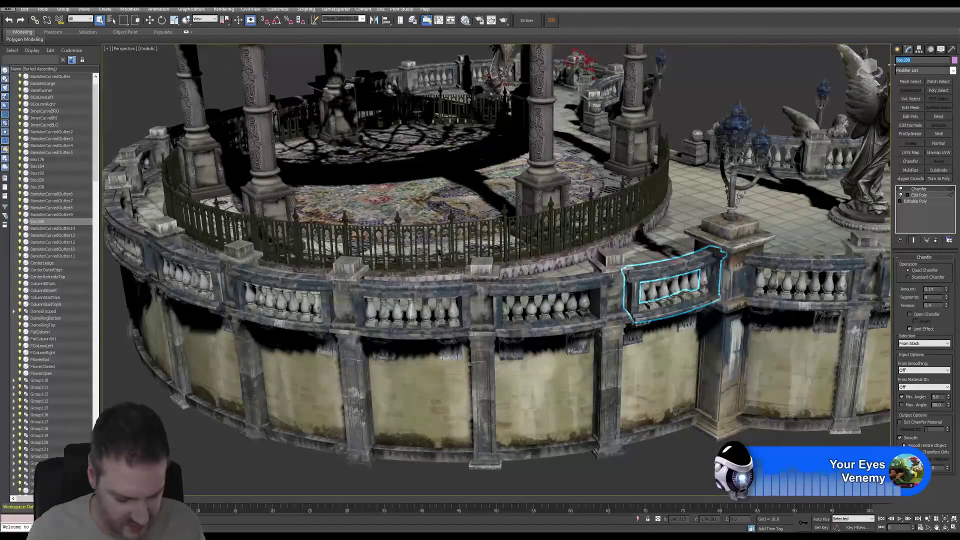
pyautogui.click(792, 258)
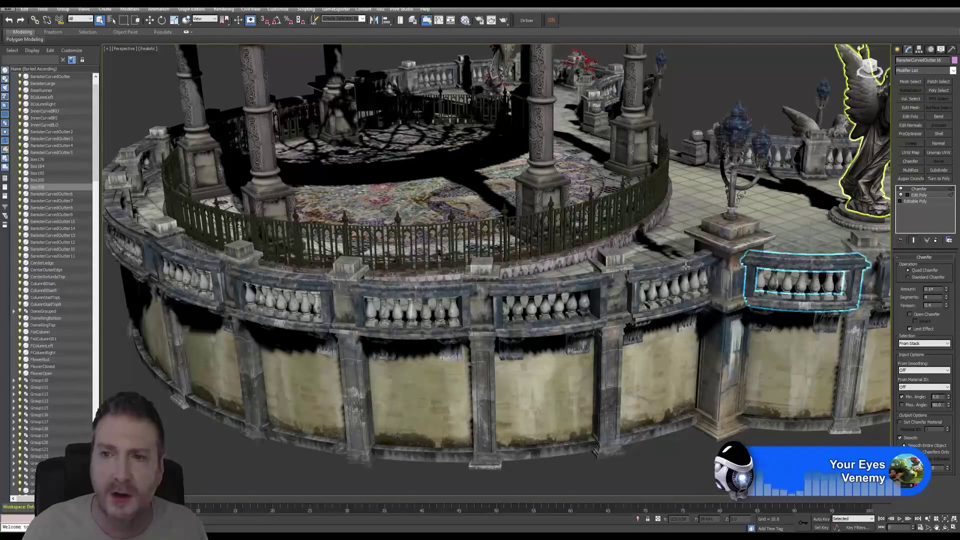
# Rename the two outer balustrade sections following BanisterCurvedOutter16 as BanisterCurvedOutter17 and BanisterCurvedOutter18
pyautogui.keyDown('alt'); pyautogui.moveTo(676, 240); pyautogui.dragTo(198, 266, button='middle'); pyautogui.keyUp('alt')
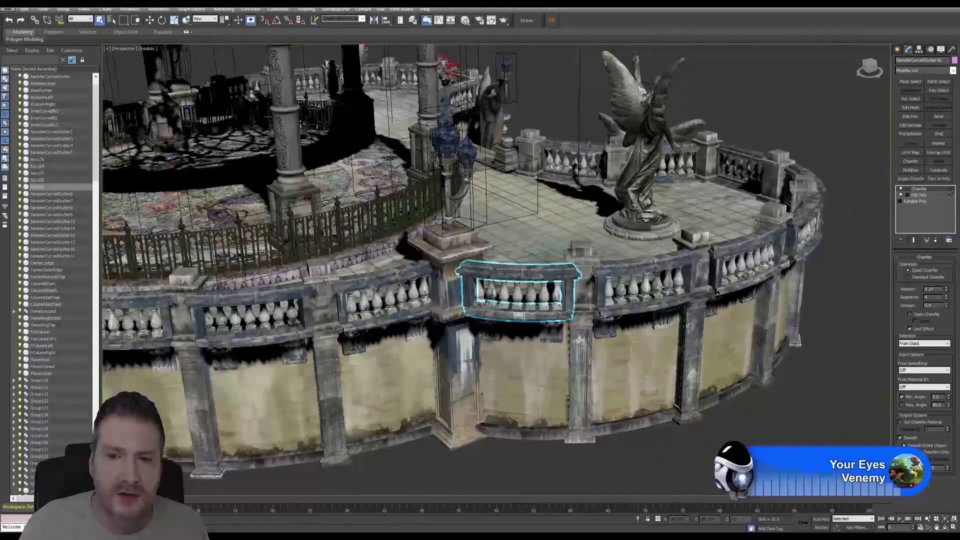
pyautogui.scroll(2, 645, 290)
pyautogui.click(630, 295)
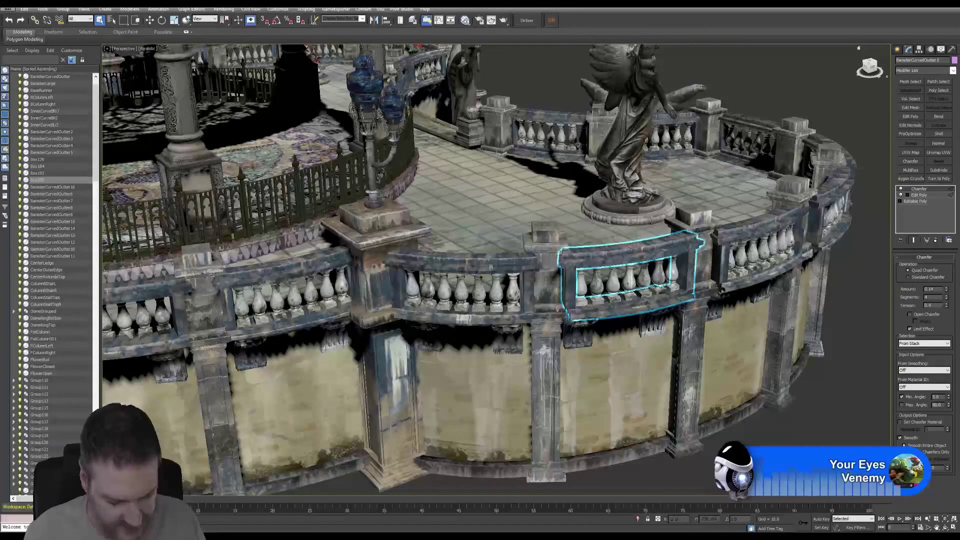
pyautogui.click(773, 215)
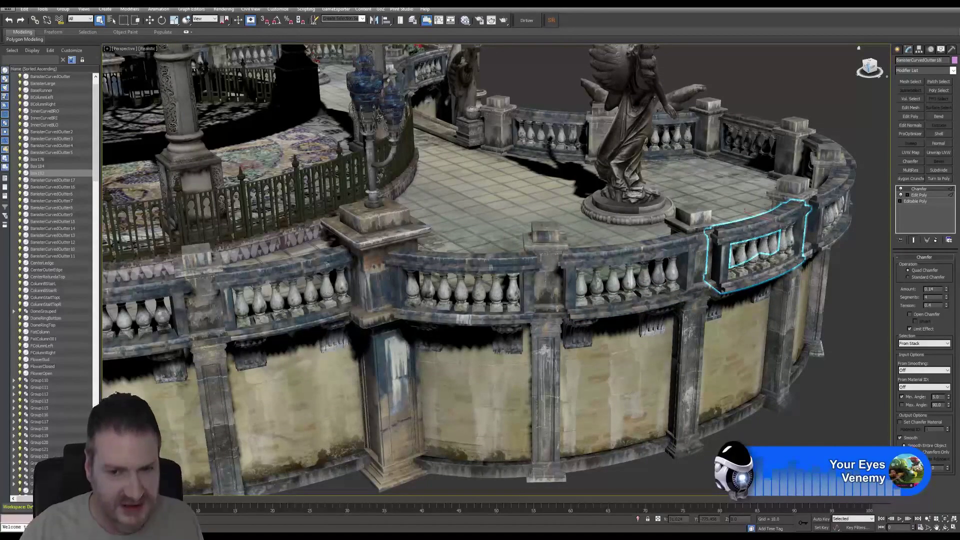
# Rename the two outer balustrade sections between BanisterCurvedOutter18 and the staircase end as BanisterCurvedOutter19 and BanisterCurvedOutter20
pyautogui.click(944, 526)
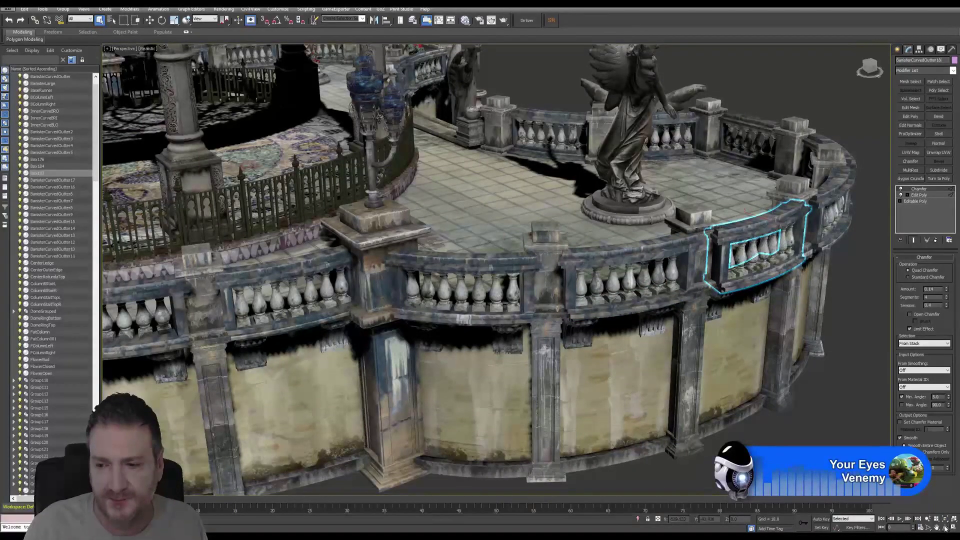
pyautogui.moveTo(549, 240)
pyautogui.mouseDown()
pyautogui.moveTo(489, 242)
pyautogui.moveTo(538, 289)
pyautogui.moveTo(541, 257)
pyautogui.mouseUp()
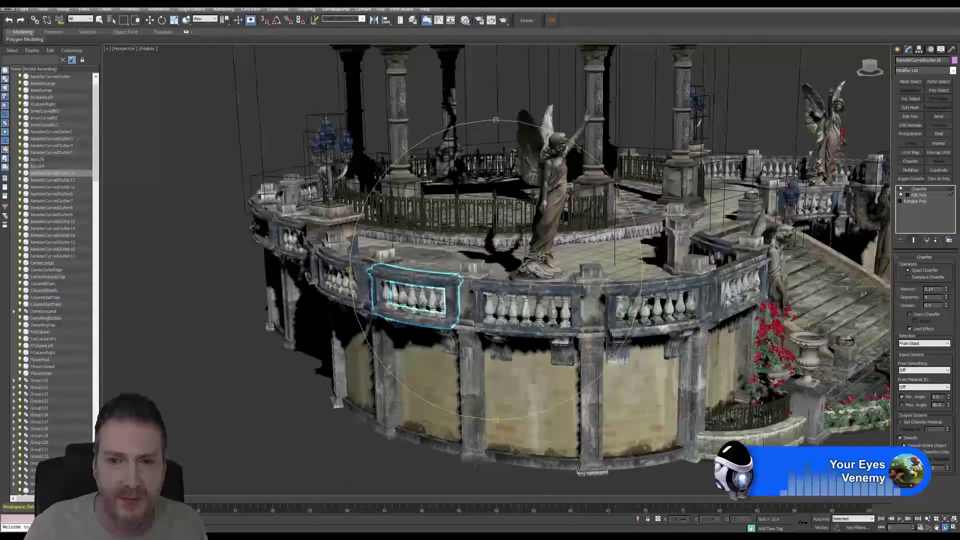
pyautogui.click(100, 20)
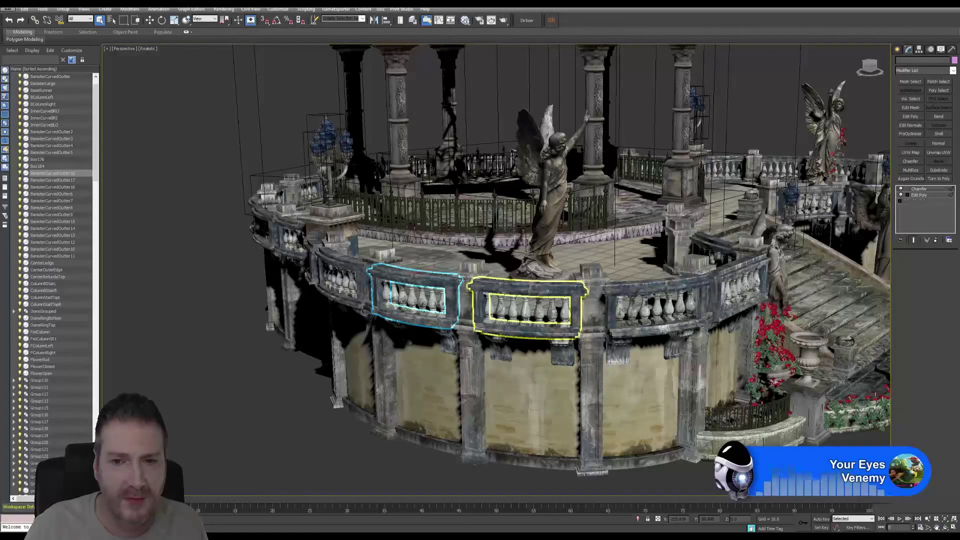
pyautogui.click(527, 306)
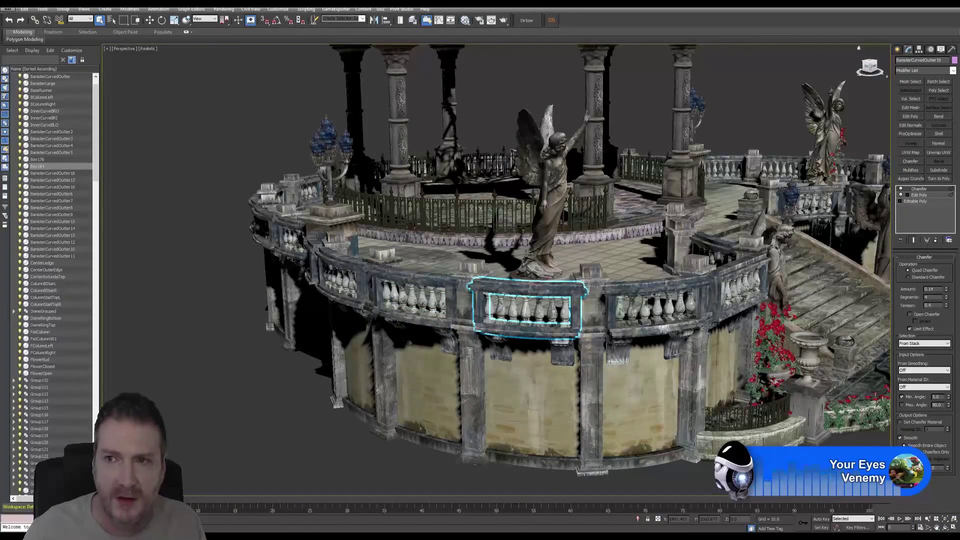
pyautogui.click(669, 295)
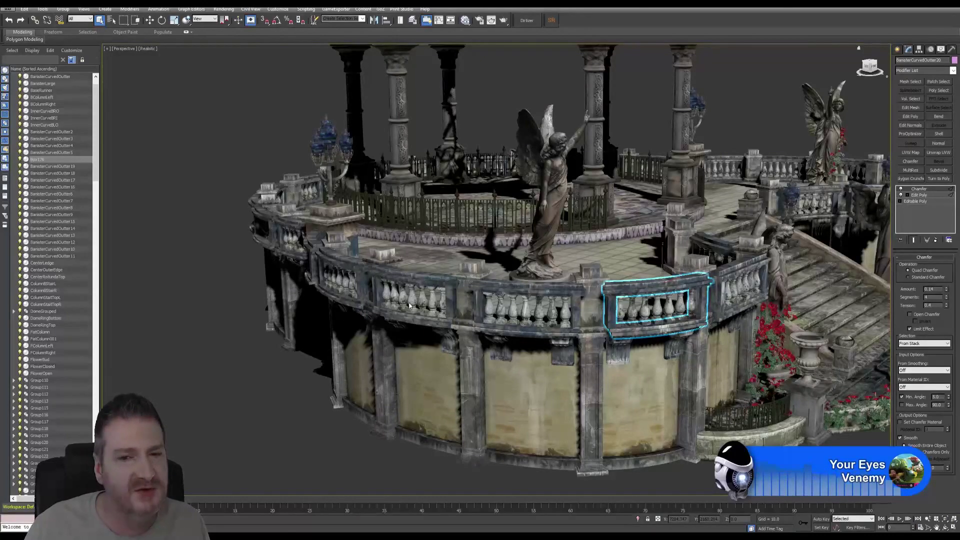
# Check the wide balustrade's name, and examine the terrace and the object list for remaining generic names
pyautogui.click(945, 528)
pyautogui.moveTo(420, 292)
pyautogui.mouseDown()
pyautogui.moveTo(435, 321)
pyautogui.moveTo(410, 288)
pyautogui.mouseUp()
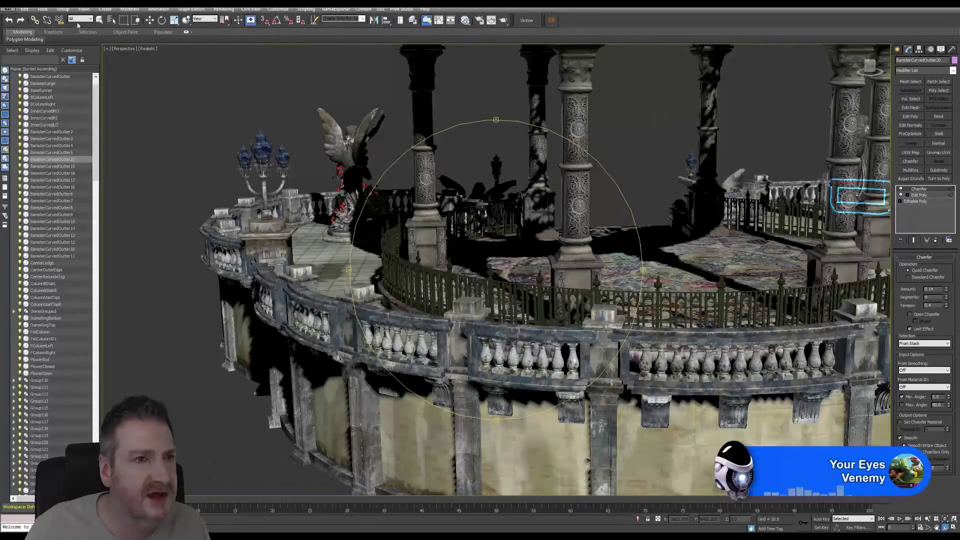
pyautogui.press('Escape')
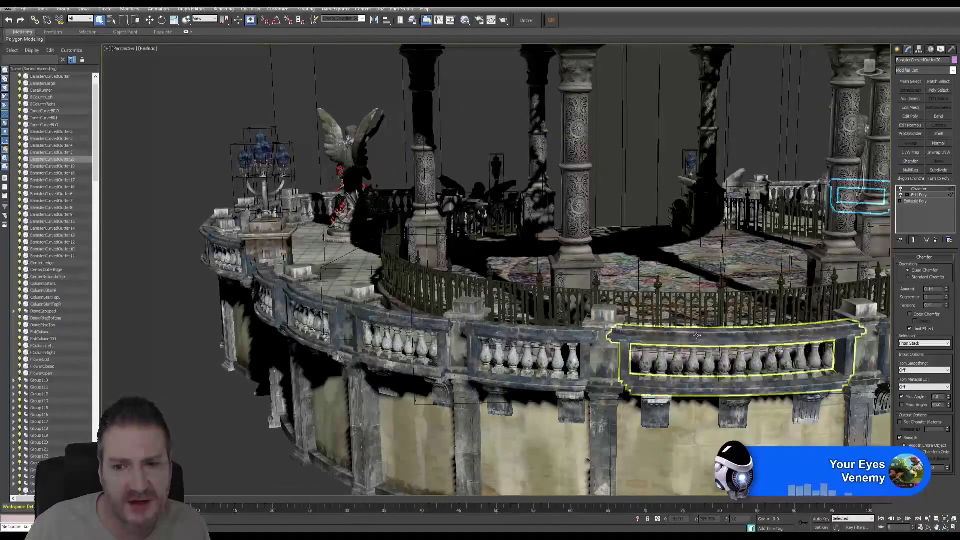
pyautogui.click(697, 336)
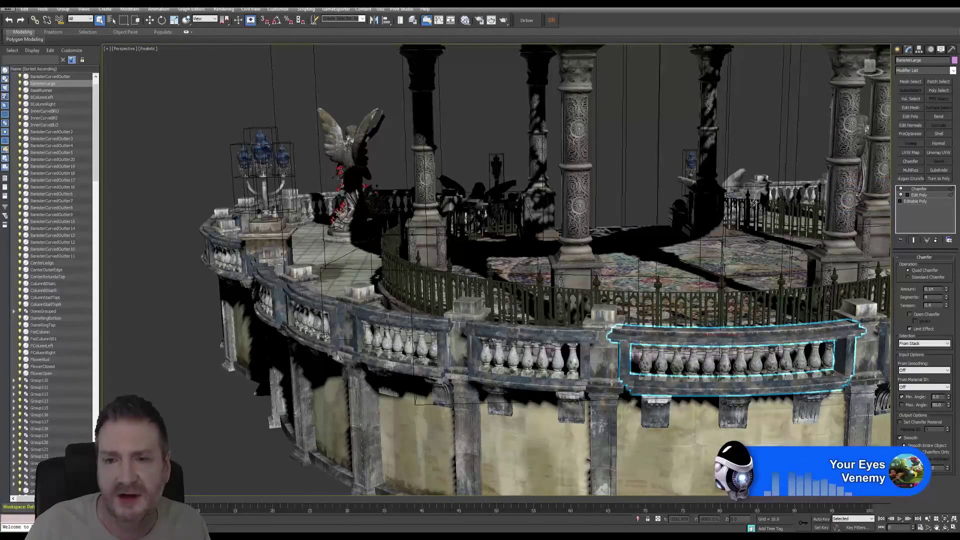
pyautogui.click(945, 528)
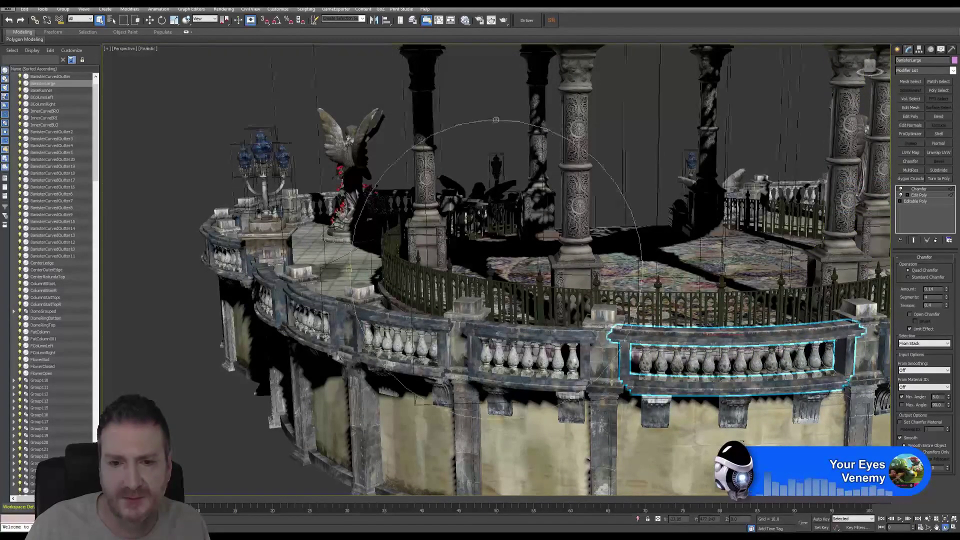
pyautogui.moveTo(449, 296); pyautogui.dragTo(531, 364)
pyautogui.scroll(-3, 534, 349)
pyautogui.scroll(10, 501, 395)
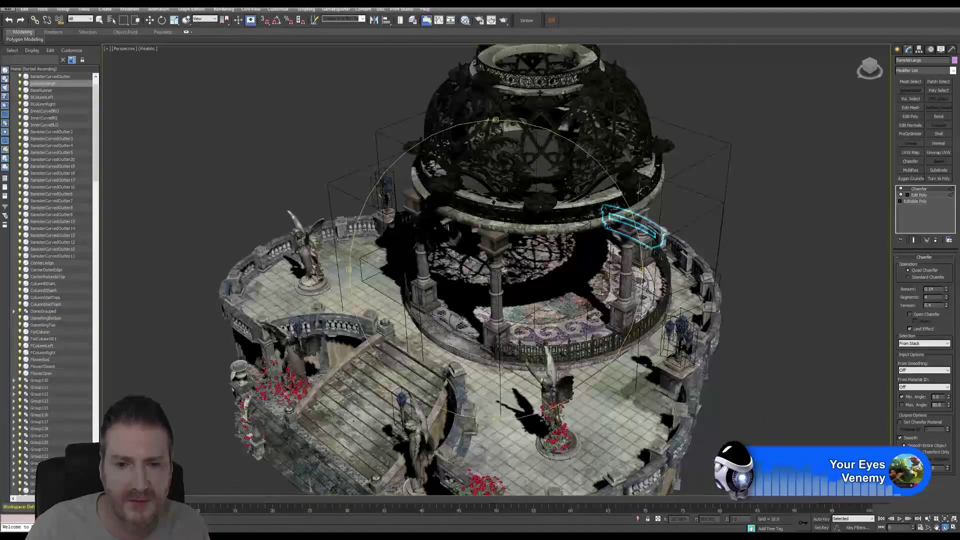
pyautogui.scroll(-6, 460, 300)
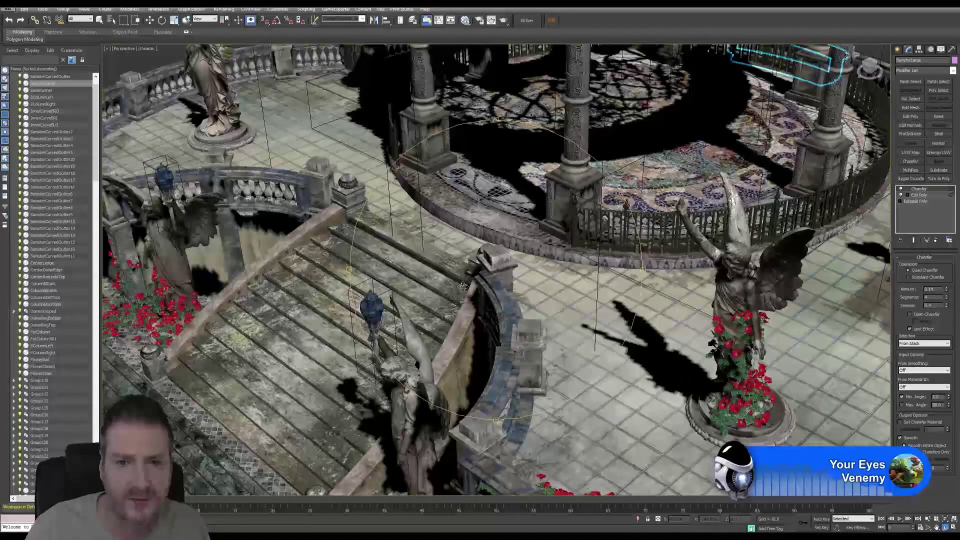
pyautogui.moveTo(463, 287); pyautogui.dragTo(508, 285)
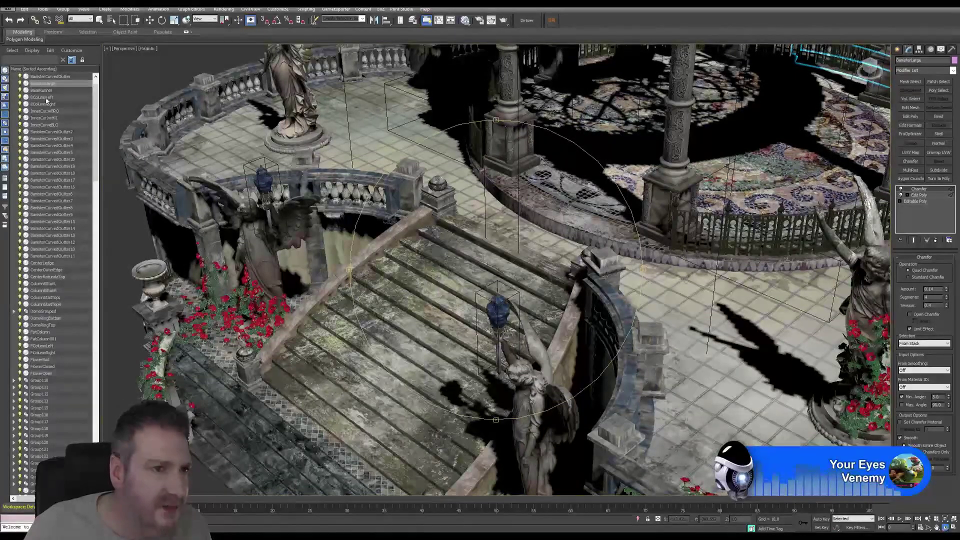
pyautogui.scroll(1, 90, 100)
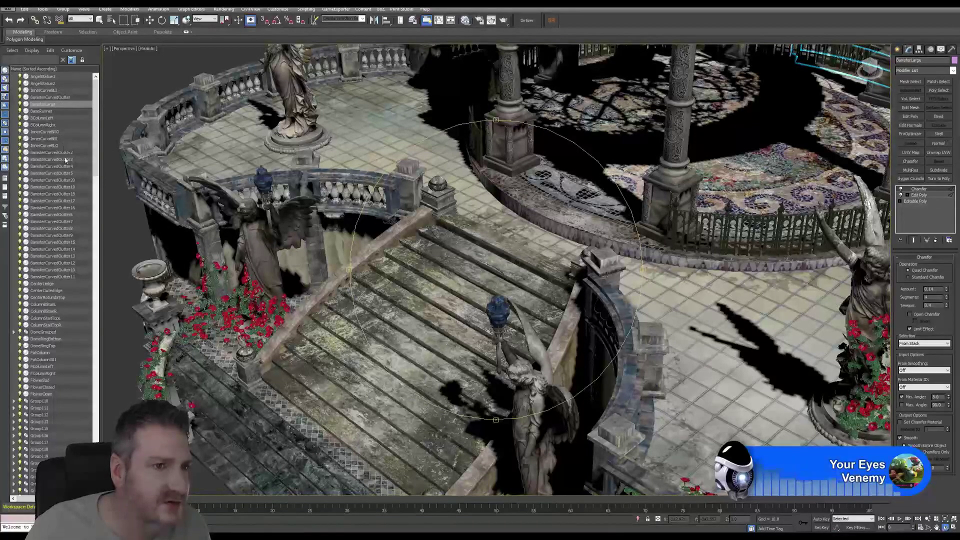
pyautogui.scroll(-3, 62, 331)
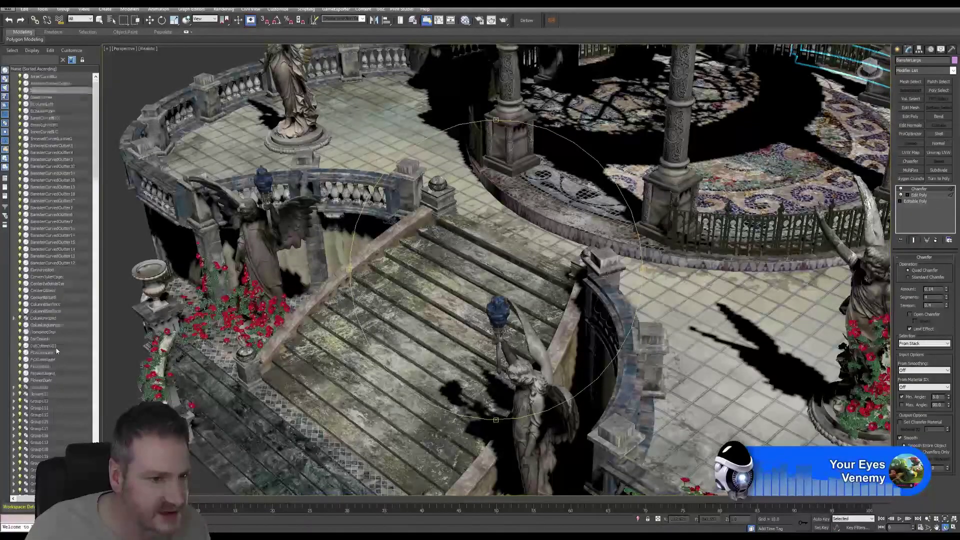
pyautogui.scroll(-1, 55, 351)
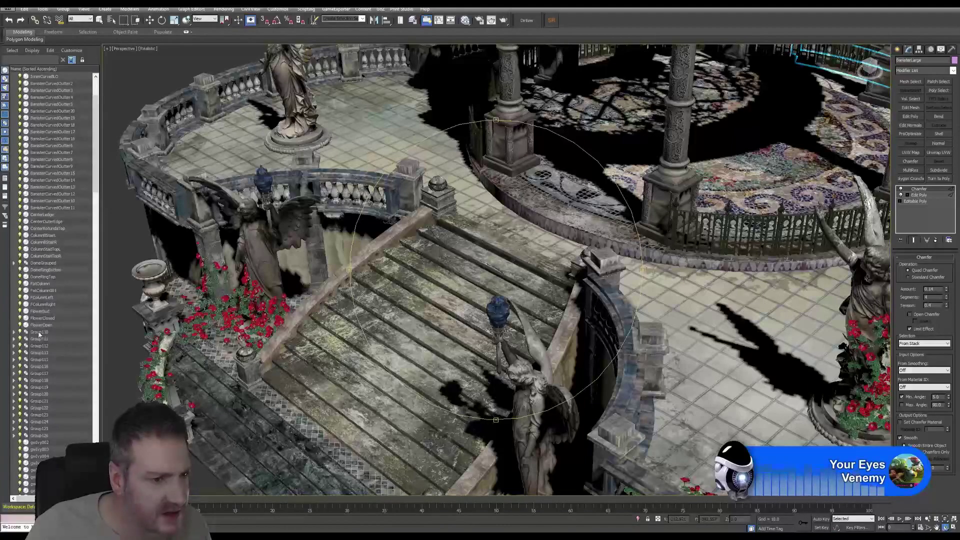
# Select Group110 and examine its ornamental fence section around the rotunda floor up close
pyautogui.click(40, 331)
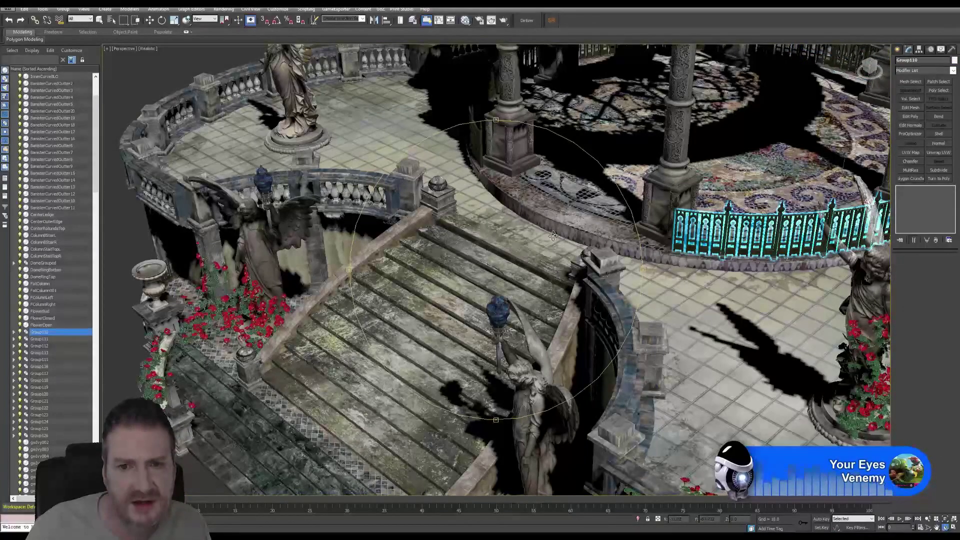
pyautogui.keyDown('alt'); pyautogui.moveTo(536, 249); pyautogui.dragTo(480, 262, button='middle'); pyautogui.keyUp('alt')
pyautogui.scroll(-3, 465, 252)
pyautogui.moveTo(631, 298); pyautogui.dragTo(529, 275)
pyautogui.scroll(10, 471, 295)
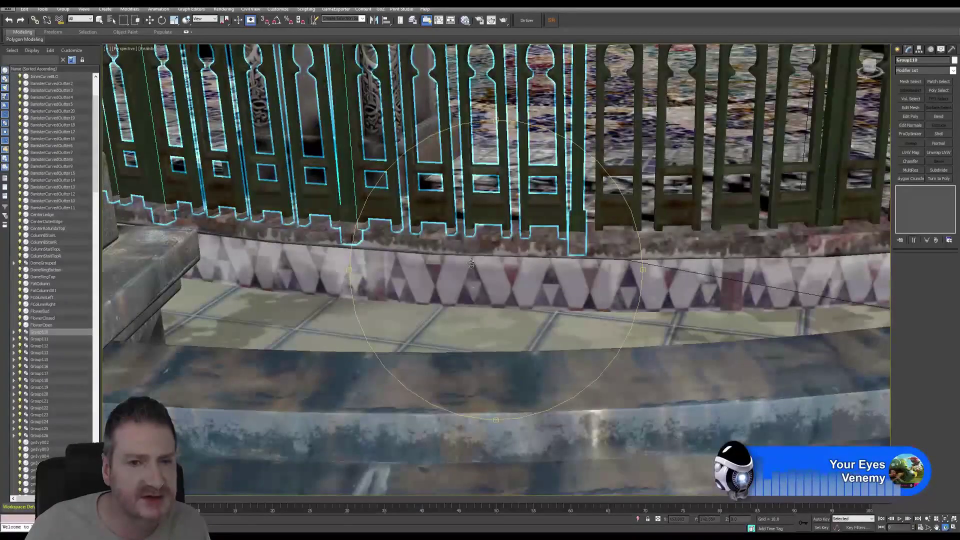
pyautogui.moveTo(472, 248); pyautogui.dragTo(482, 295, button='middle')
pyautogui.moveTo(481, 295)
pyautogui.mouseDown()
pyautogui.moveTo(468, 304)
pyautogui.moveTo(486, 297)
pyautogui.mouseUp()
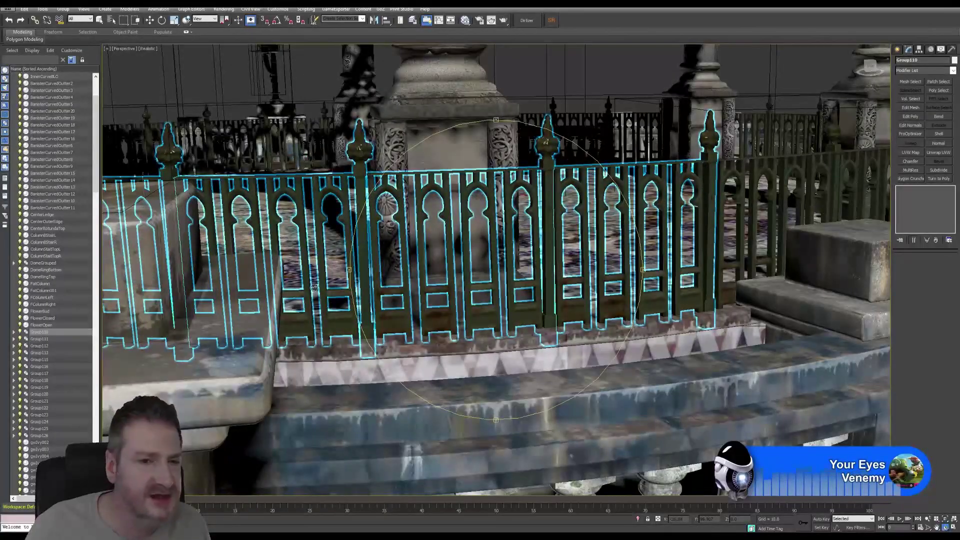
pyautogui.moveTo(461, 268); pyautogui.dragTo(325, 406)
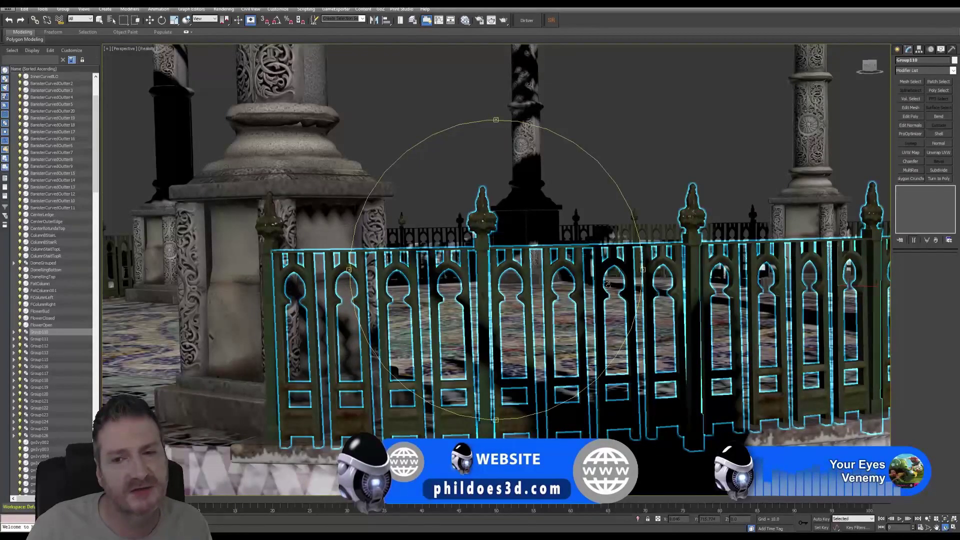
pyautogui.moveTo(527, 271); pyautogui.dragTo(494, 275, button='middle')
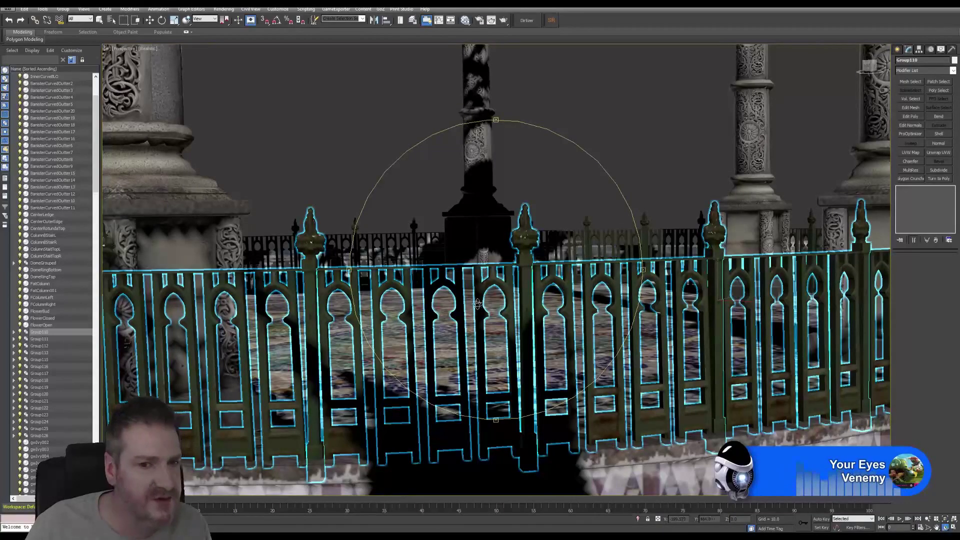
pyautogui.moveTo(524, 308); pyautogui.dragTo(404, 306)
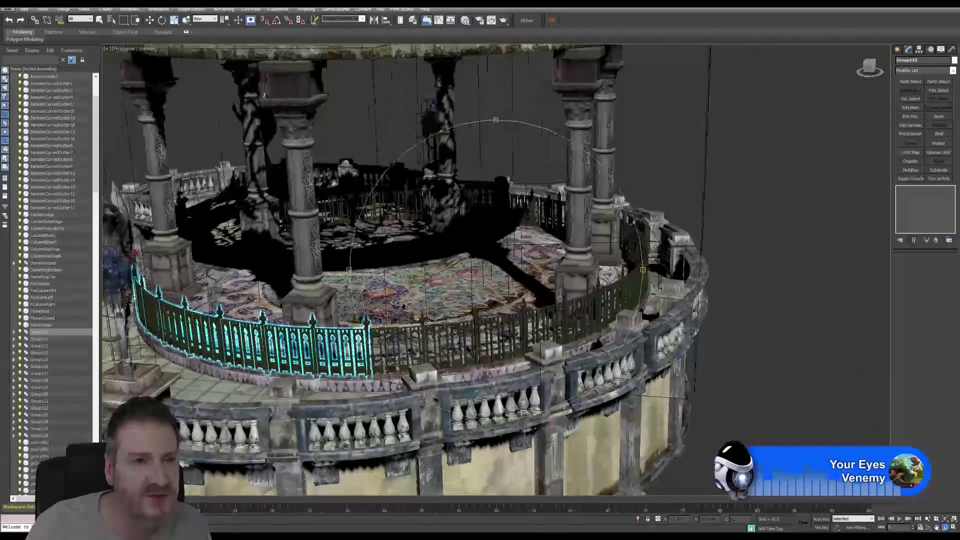
# Select Group110 together with the adjoining fence groups around the rotunda floor
pyautogui.click(100, 20)
pyautogui.keyDown('ctrl'); pyautogui.click(686, 300); pyautogui.keyUp('ctrl')
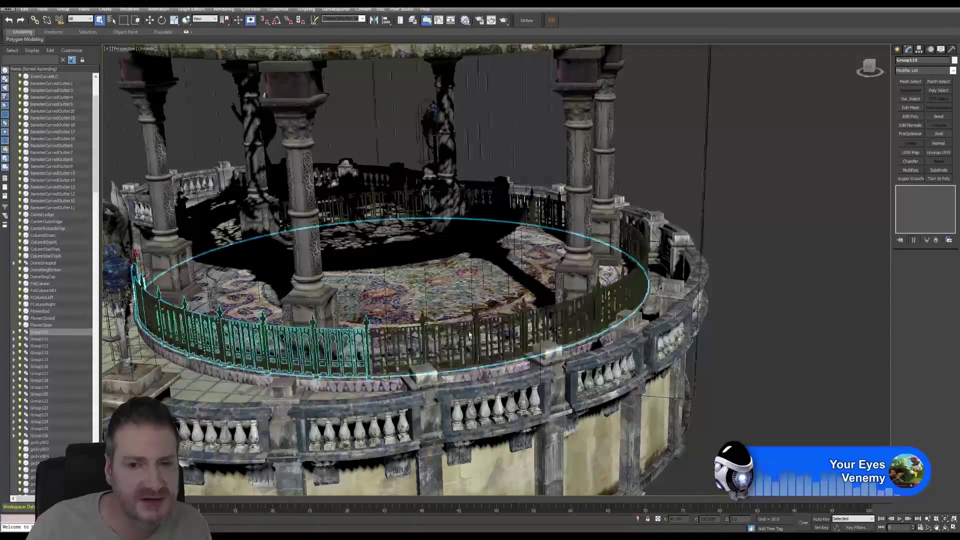
pyautogui.click(797, 319)
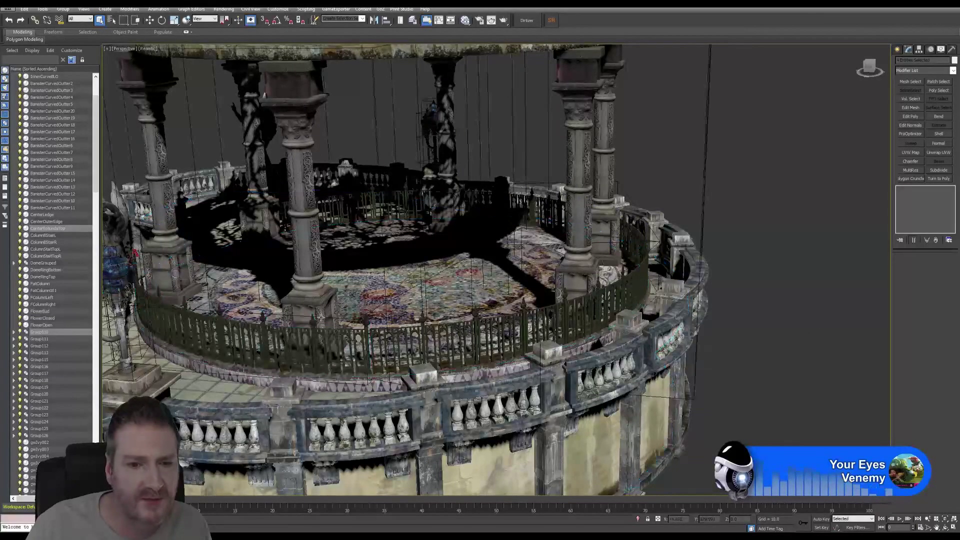
pyautogui.click(262, 331)
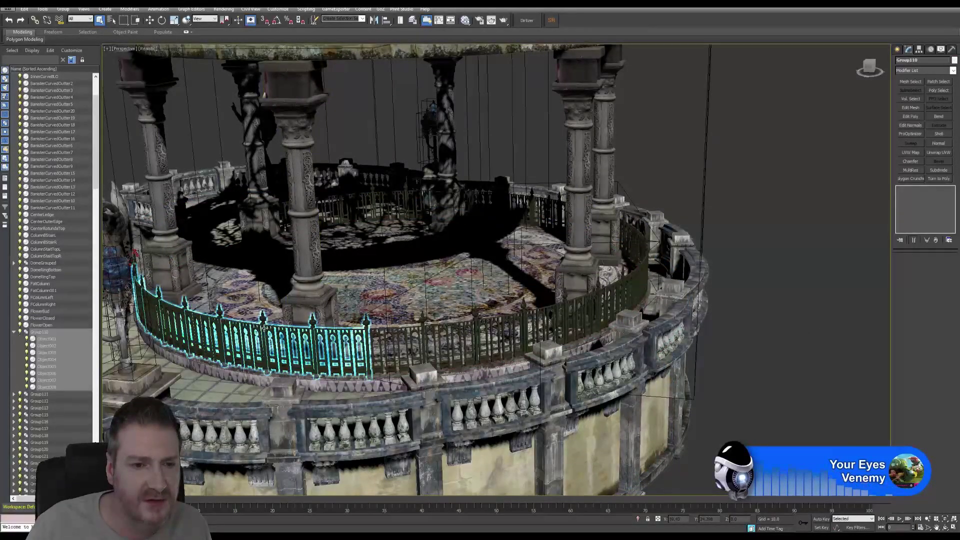
pyautogui.keyDown('ctrl'); pyautogui.click(424, 328); pyautogui.keyUp('ctrl')
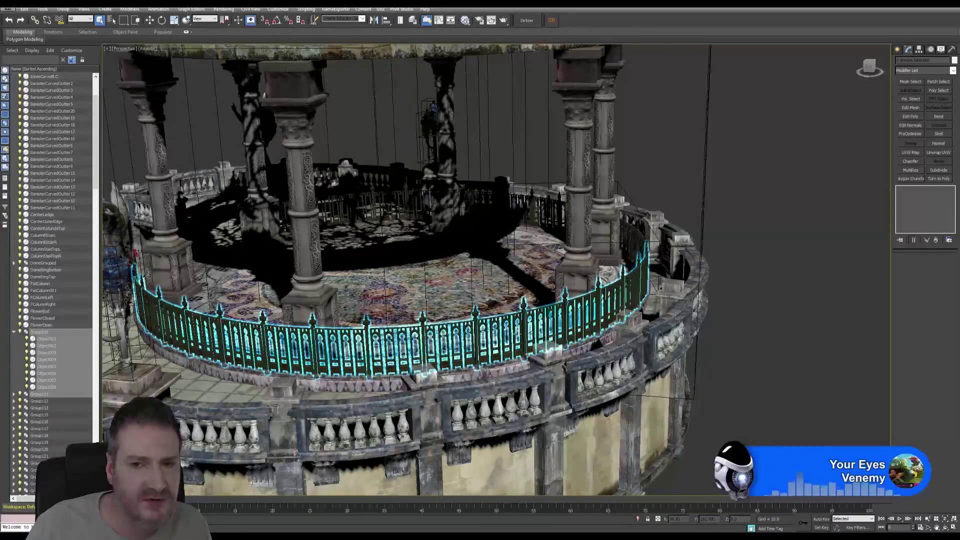
pyautogui.click(946, 527)
pyautogui.moveTo(550, 220); pyautogui.dragTo(380, 285)
pyautogui.moveTo(493, 273); pyautogui.dragTo(444, 197, button='middle')
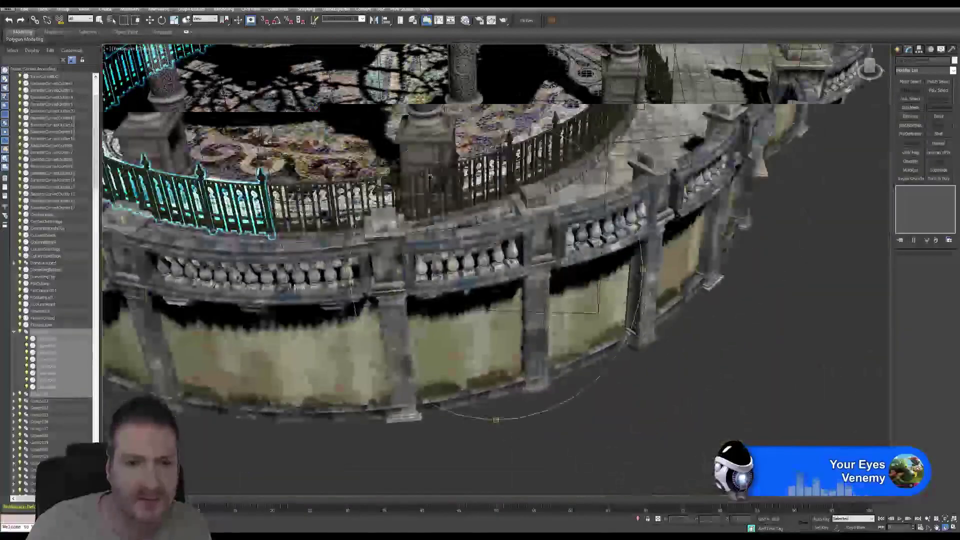